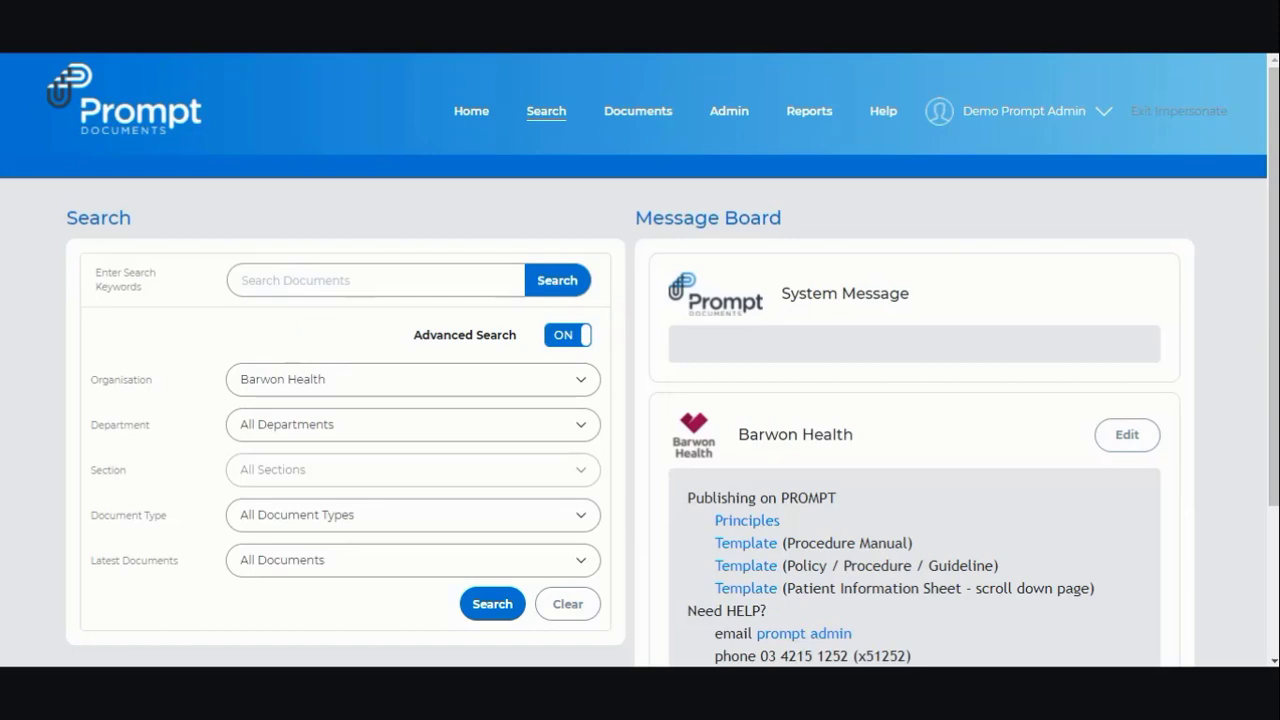
# - From Help, request a new Prompt document named 'How to search for a document in Prompt'
pyautogui.click(887, 122)
pyautogui.scroll(-2, 653, 463)
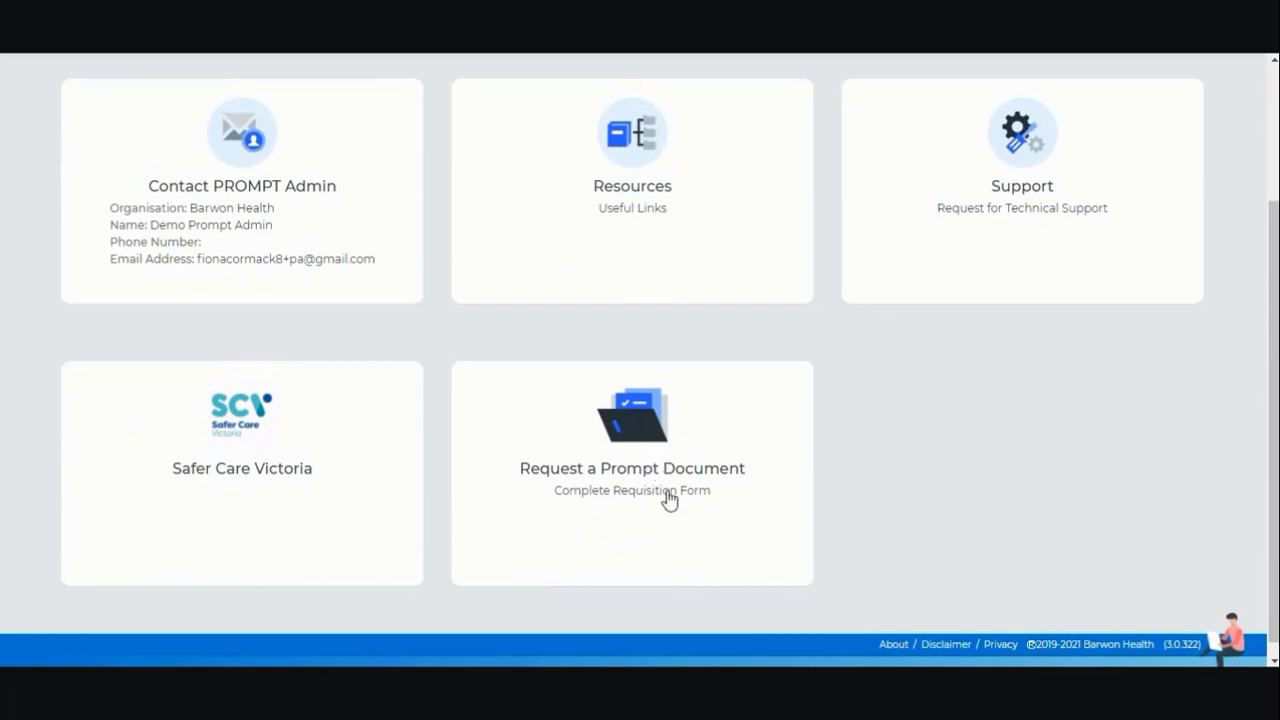
pyautogui.click(669, 500)
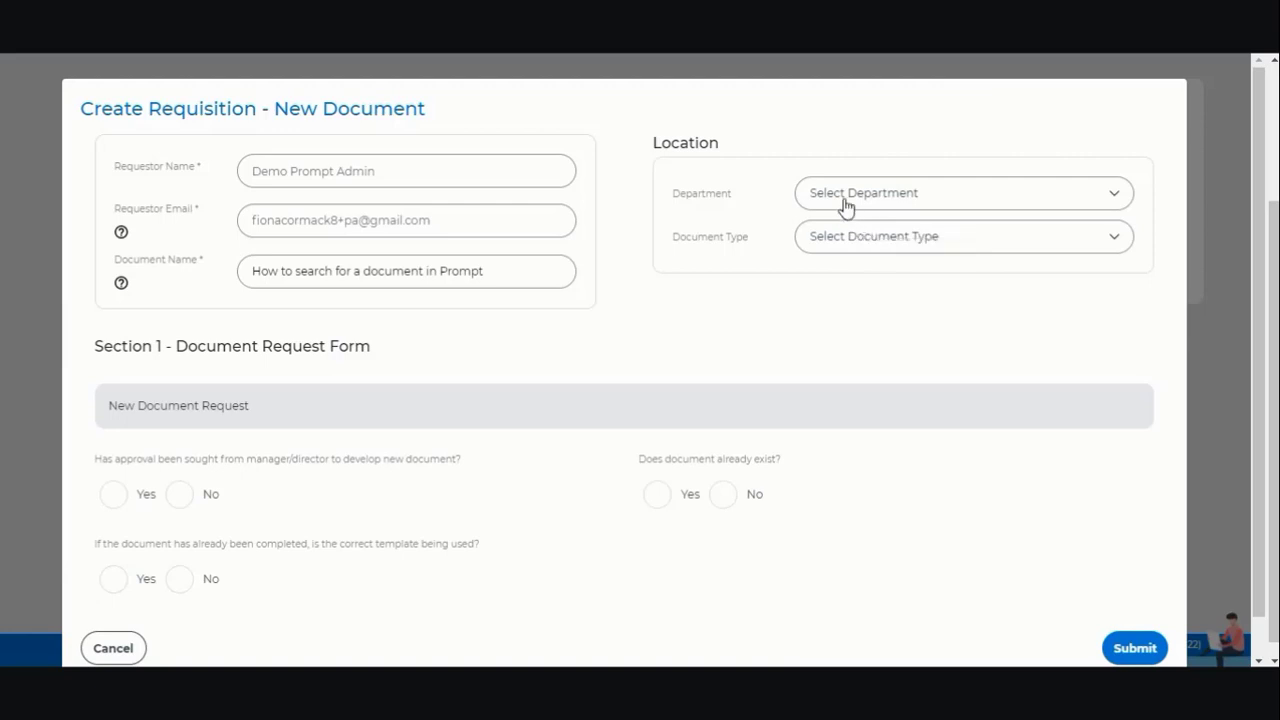
pyautogui.click(852, 203)
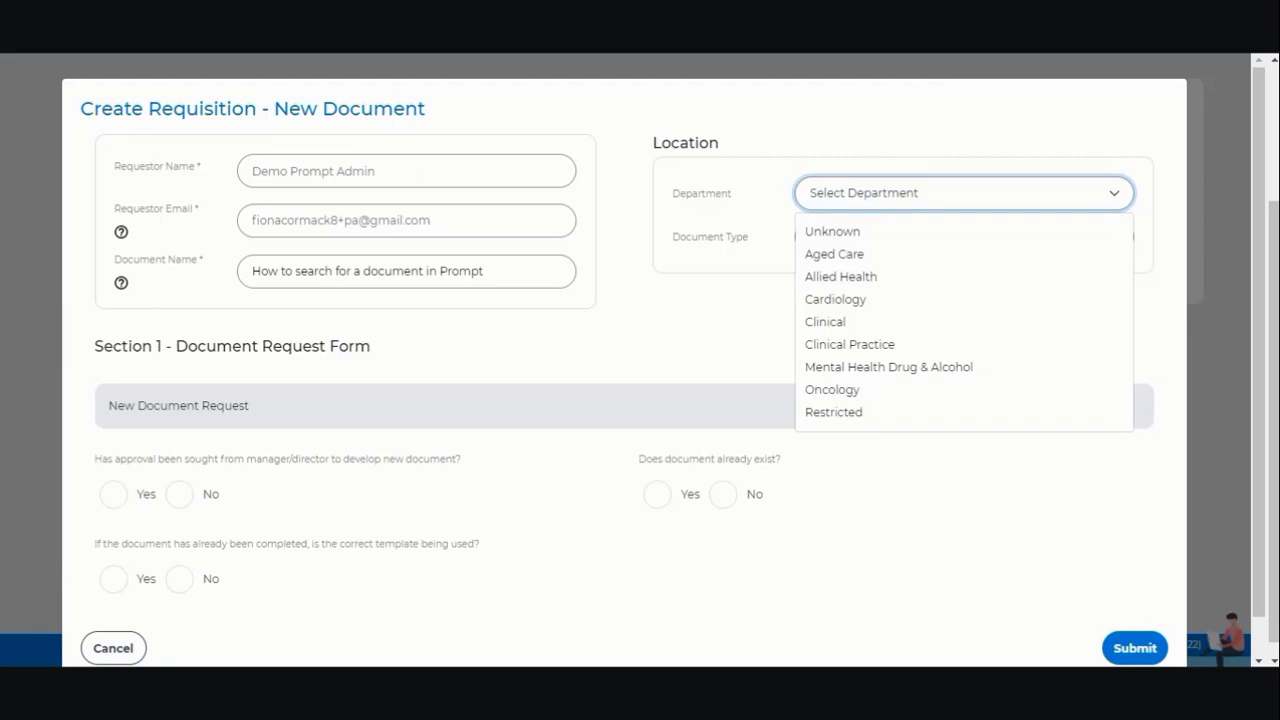
# - Set the requisition's department to Aged Care and document type to Policy
pyautogui.click(893, 262)
pyautogui.click(890, 248)
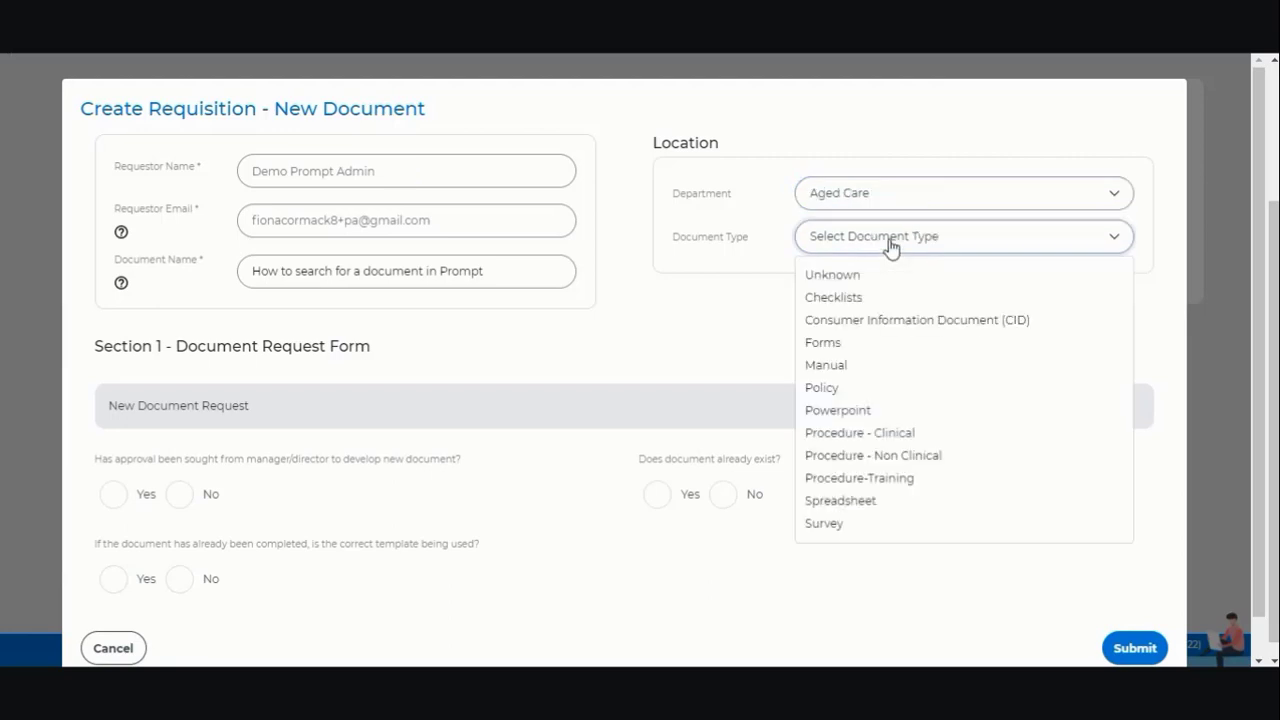
pyautogui.click(873, 394)
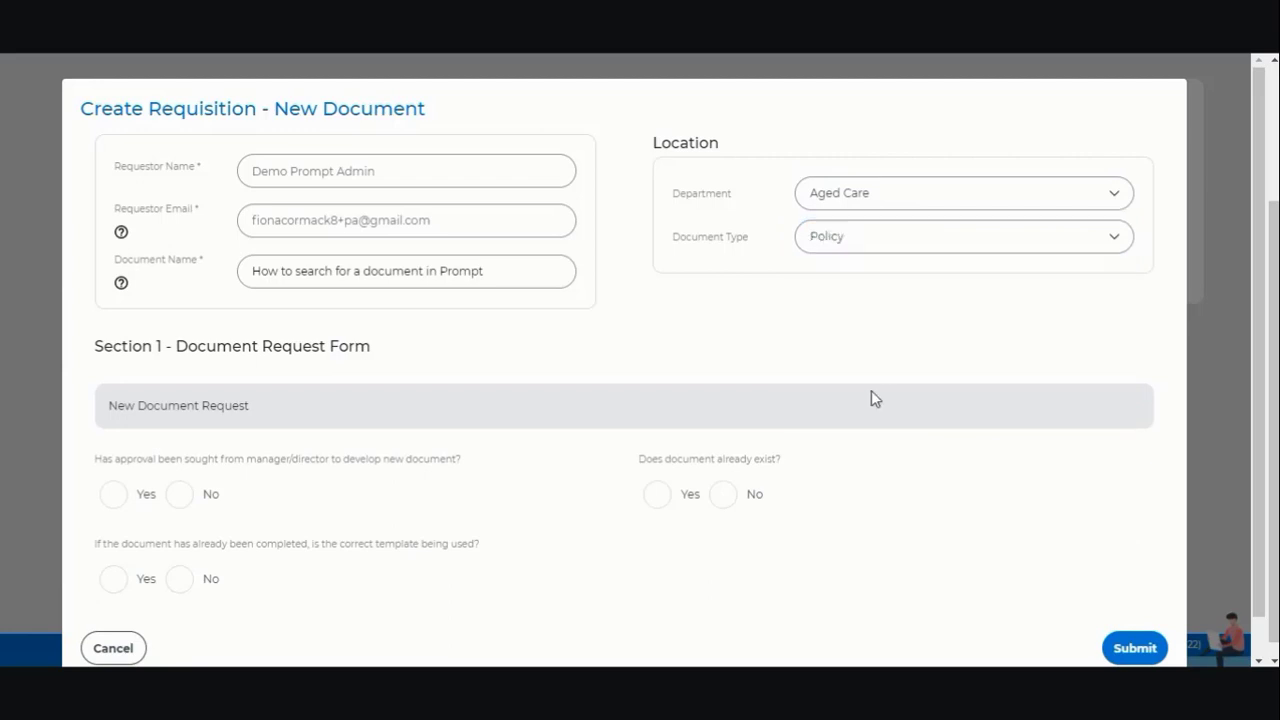
pyautogui.scroll(-1, 871, 397)
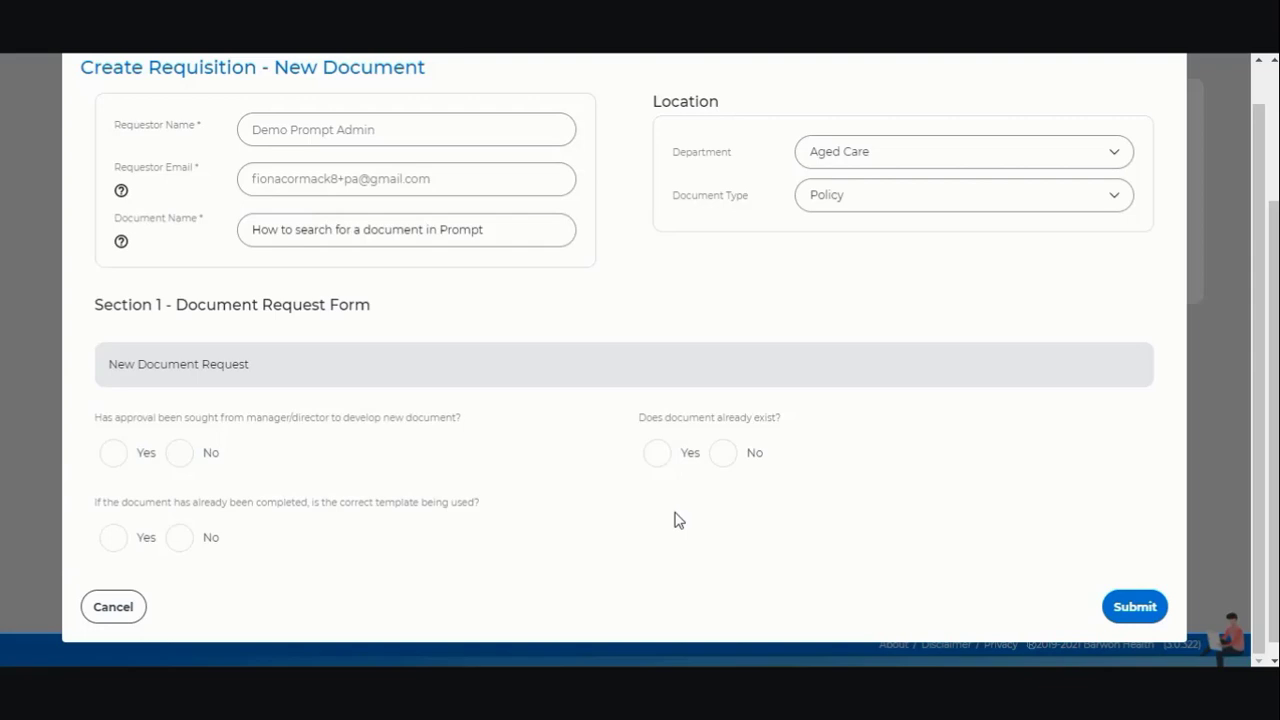
# - Answer Yes to manager approval and template, No to existing document, and submit
pyautogui.click(112, 455)
pyautogui.click(117, 545)
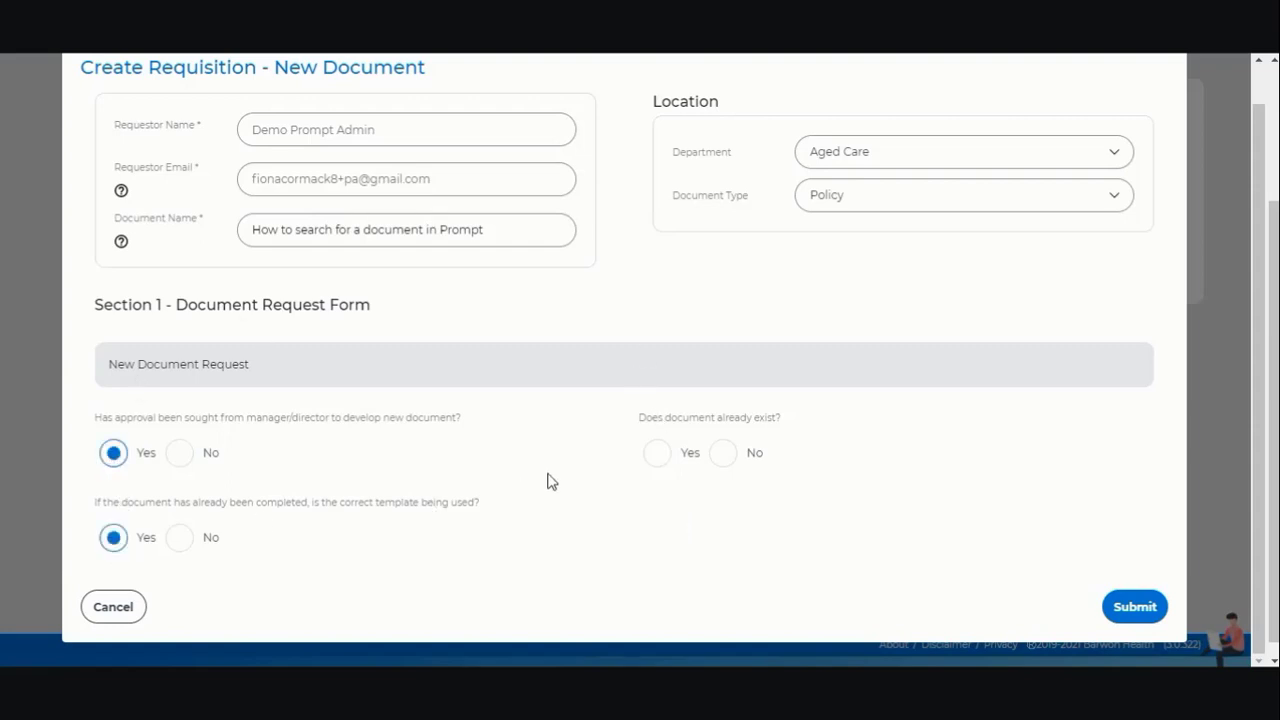
pyautogui.click(659, 462)
pyautogui.click(722, 455)
pyautogui.click(1140, 606)
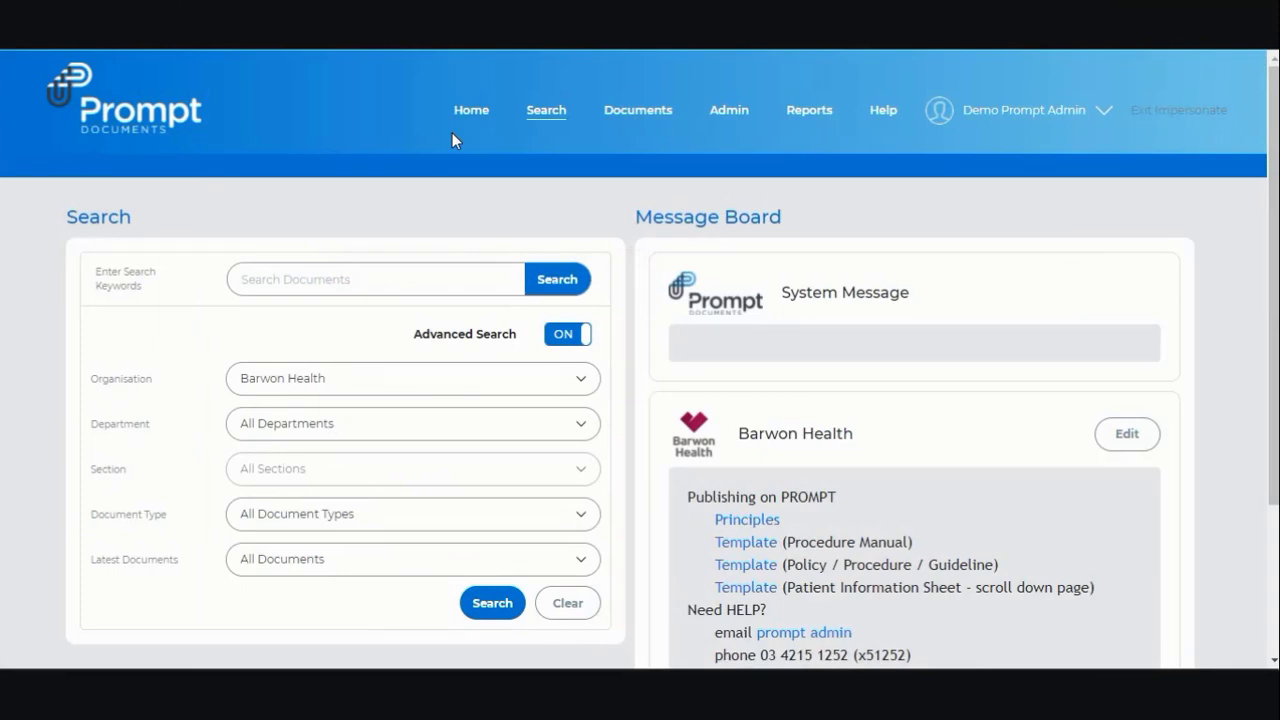
# - Open the pending 'How to search for a document in Prompt' requisition from Home, cancelling a started rejection
pyautogui.click(474, 112)
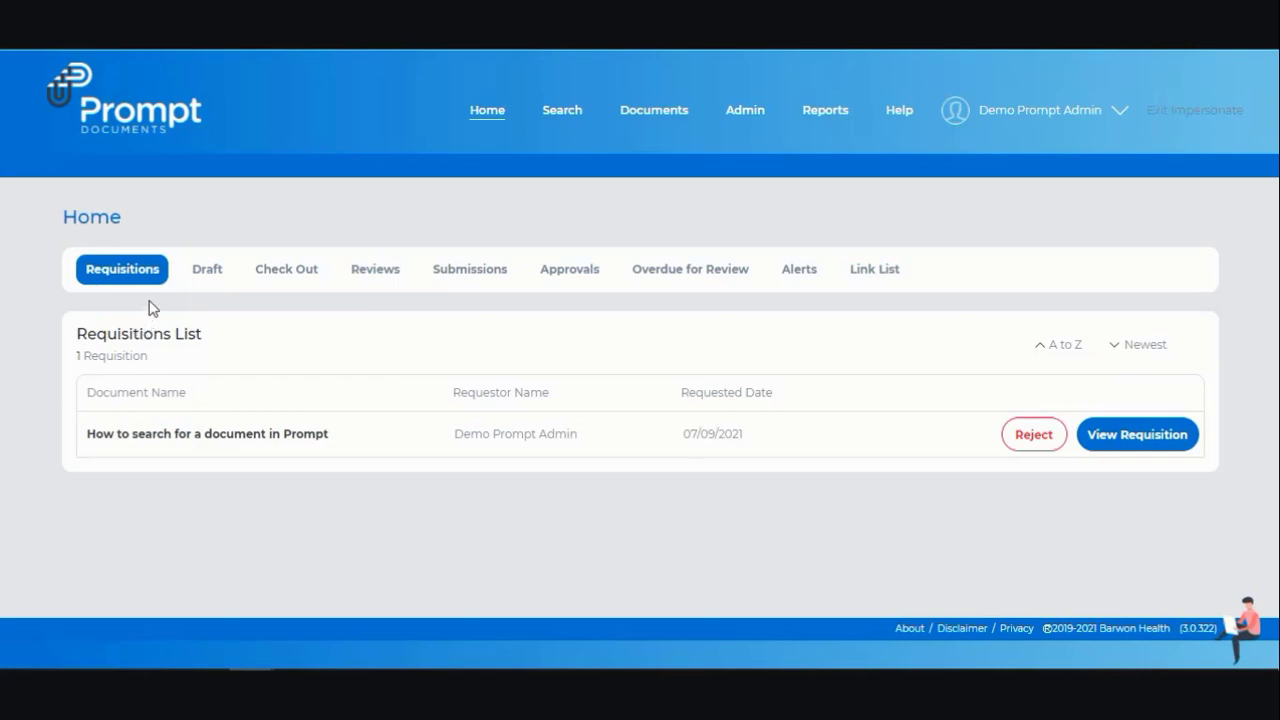
pyautogui.click(1140, 436)
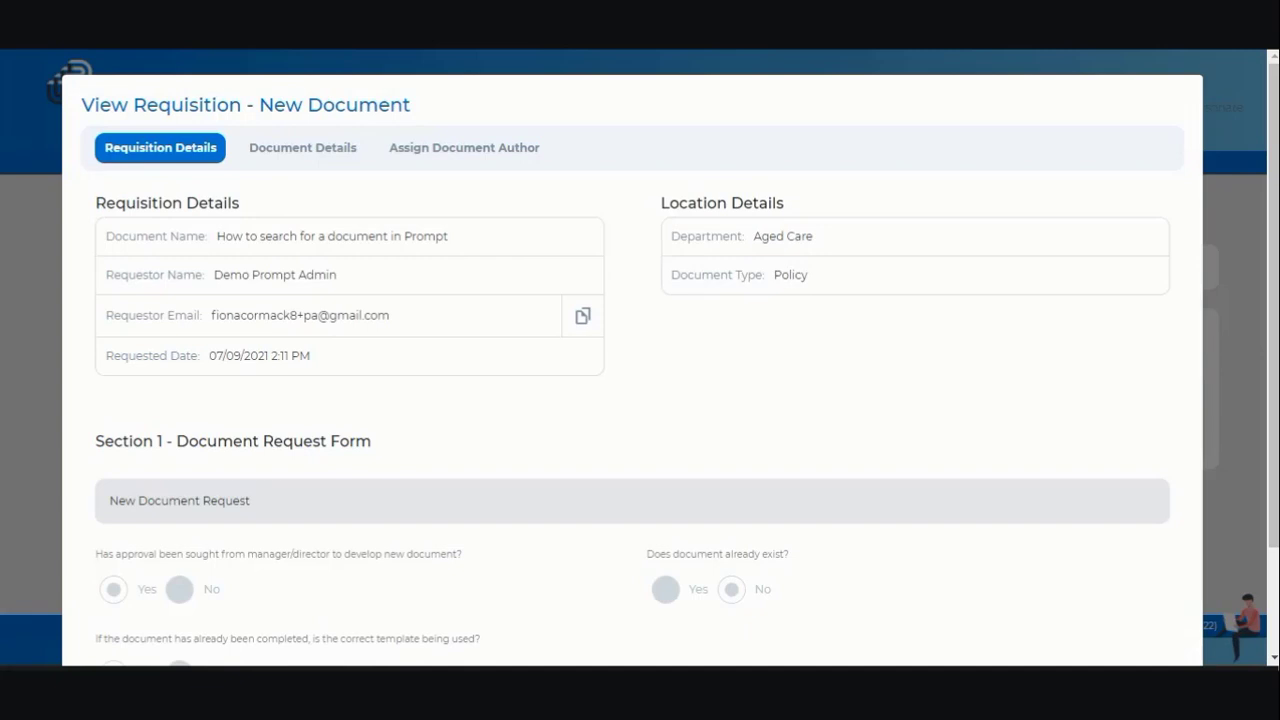
pyautogui.scroll(-2, 307, 398)
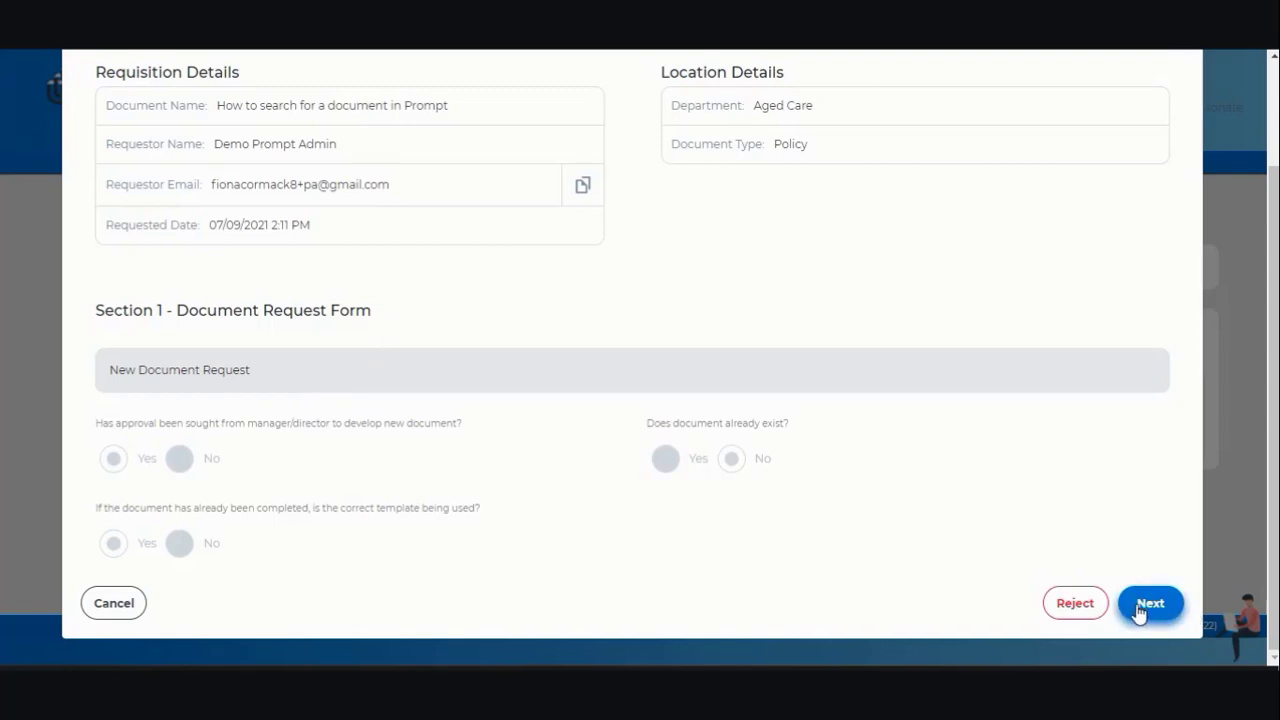
pyautogui.click(1062, 608)
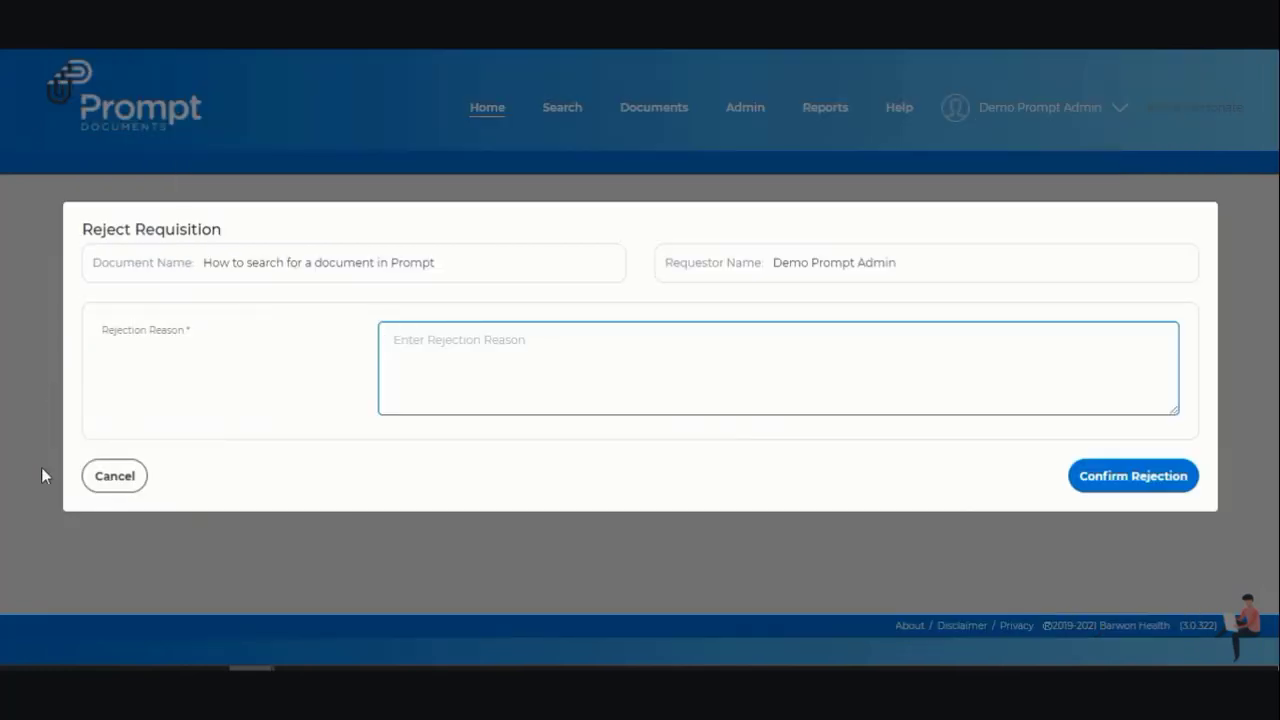
pyautogui.click(122, 484)
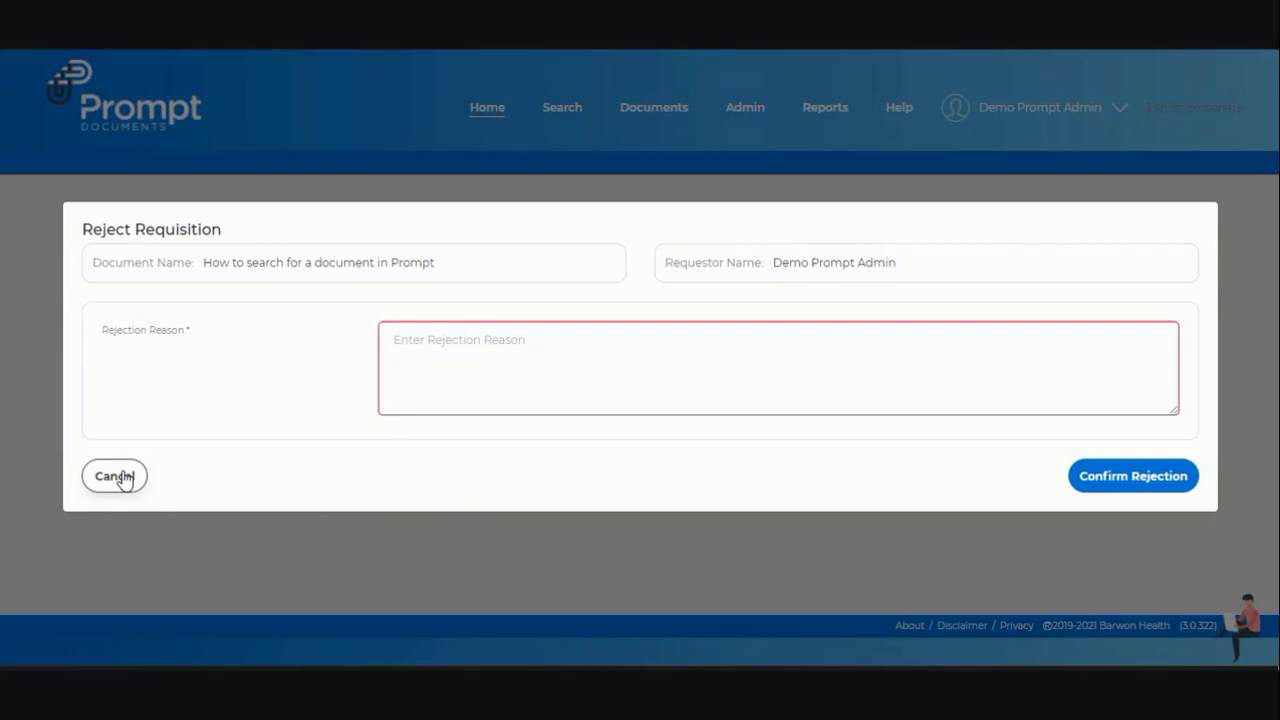
pyautogui.click(120, 478)
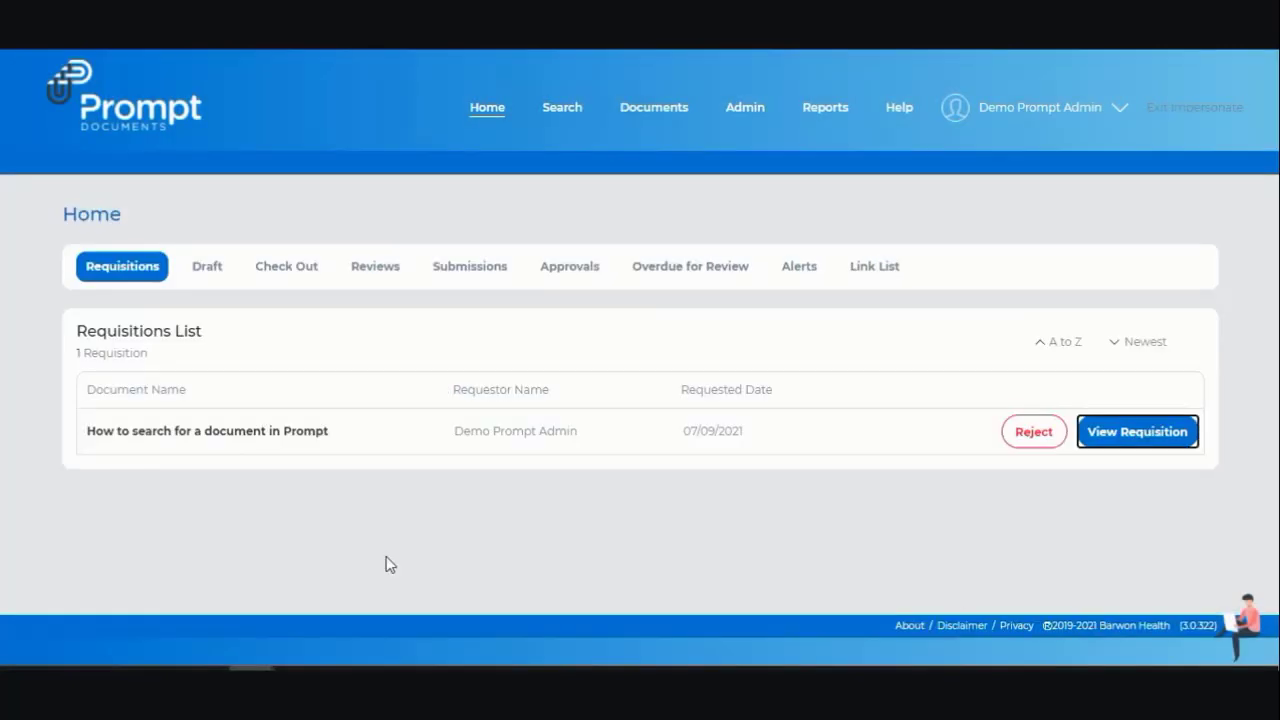
pyautogui.click(1162, 441)
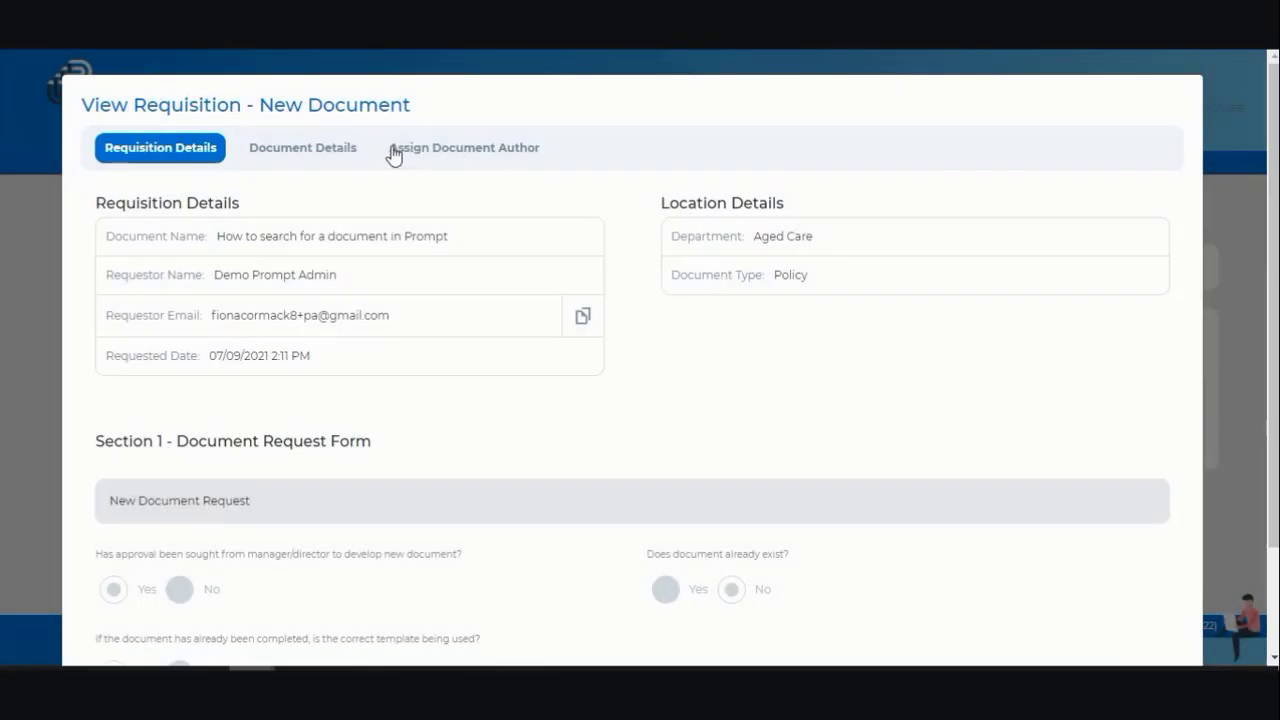
# - Set the requisition's Section to Geriatric Medicine in Document Details and continue
pyautogui.click(338, 150)
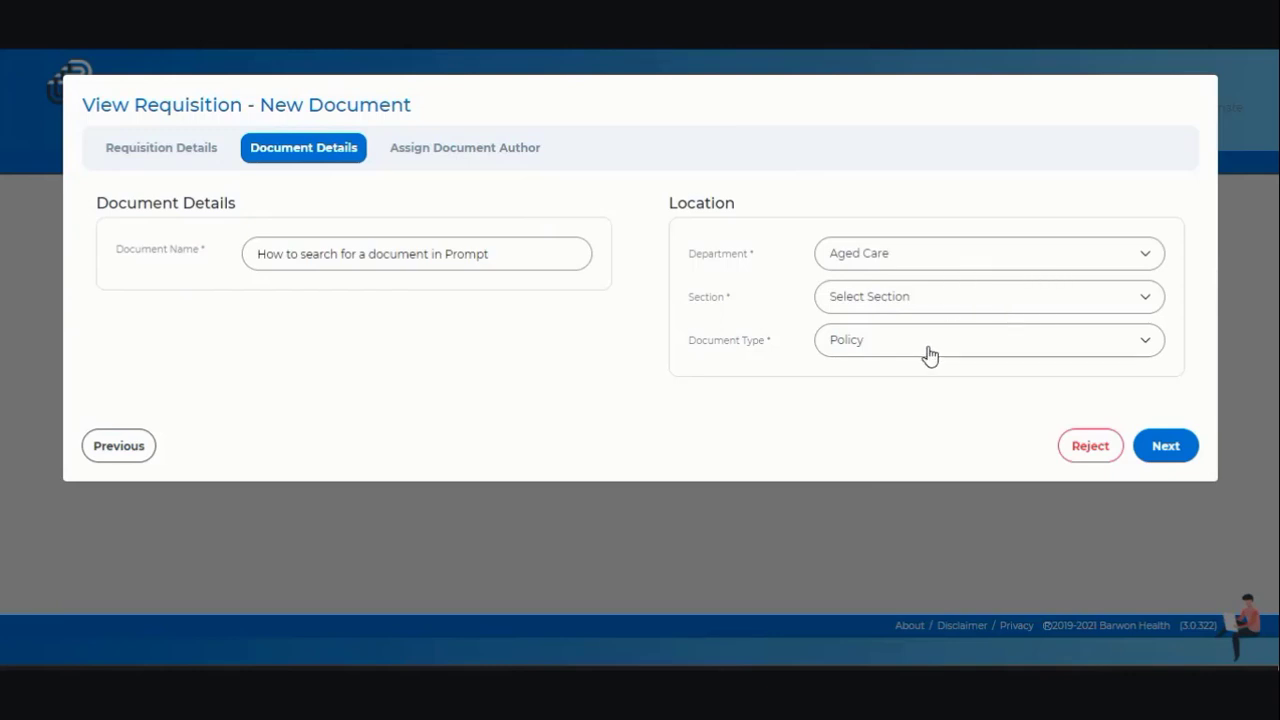
pyautogui.click(927, 303)
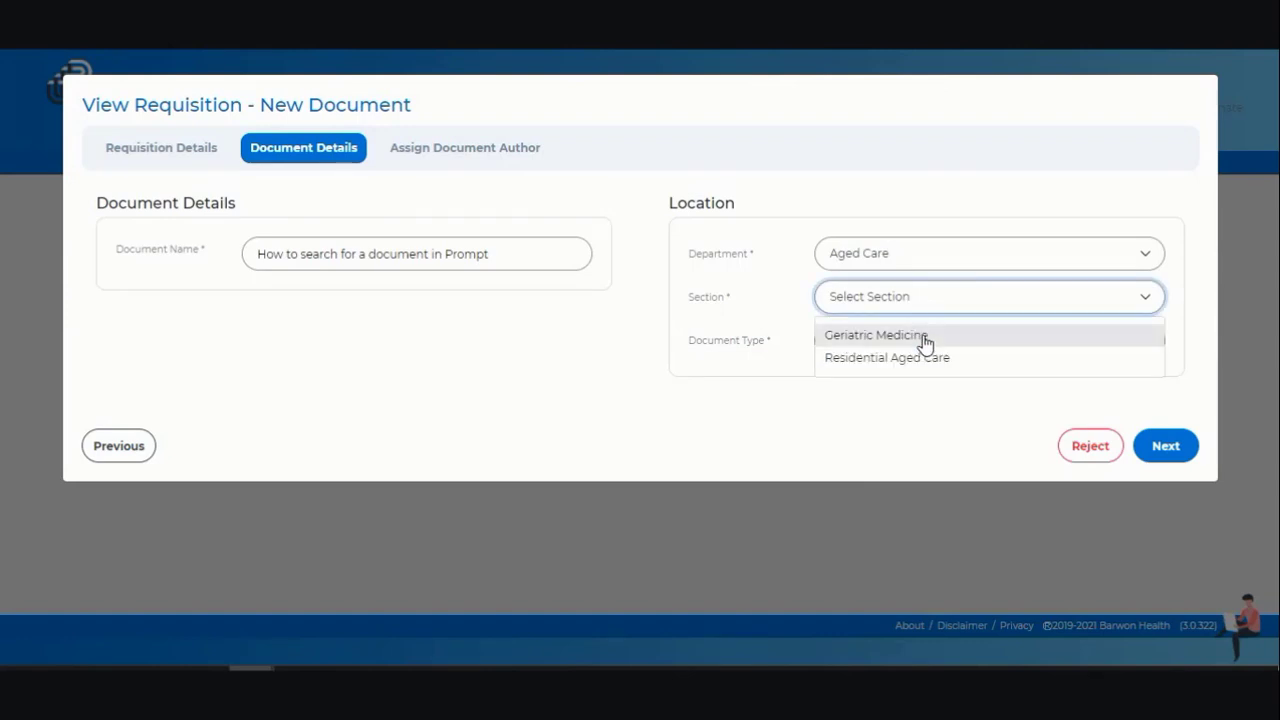
pyautogui.click(925, 338)
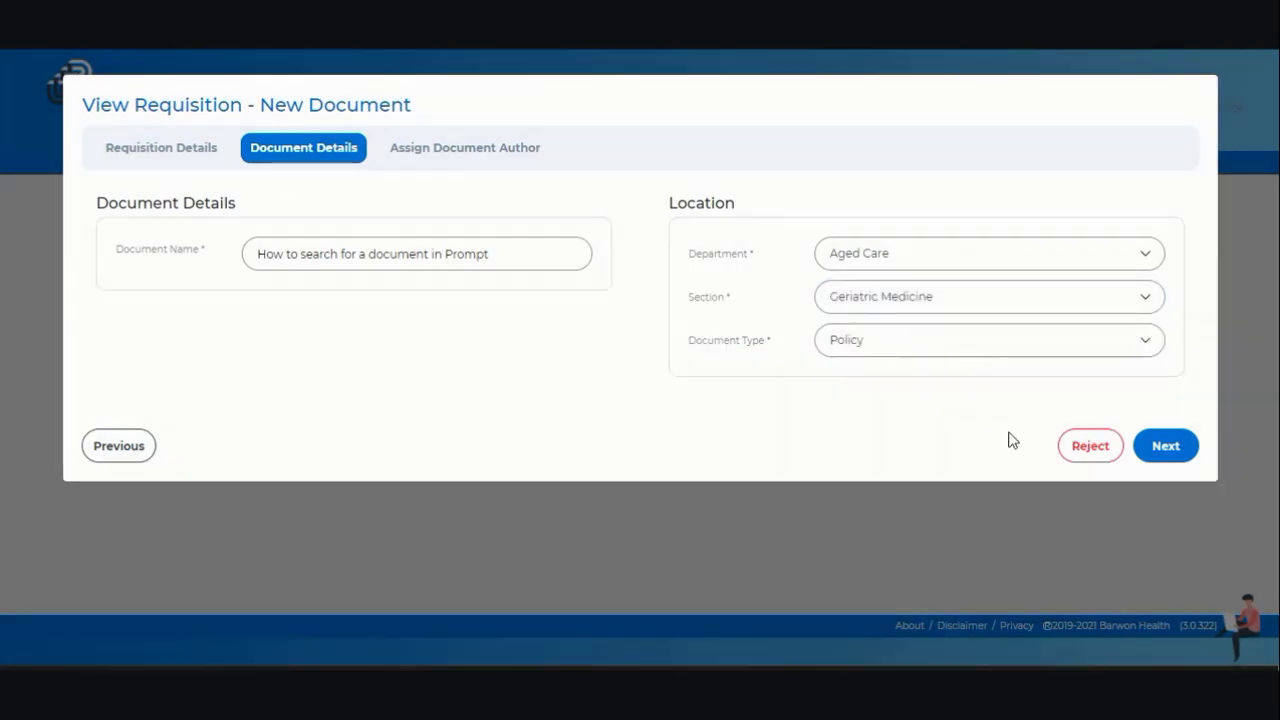
pyautogui.click(1166, 447)
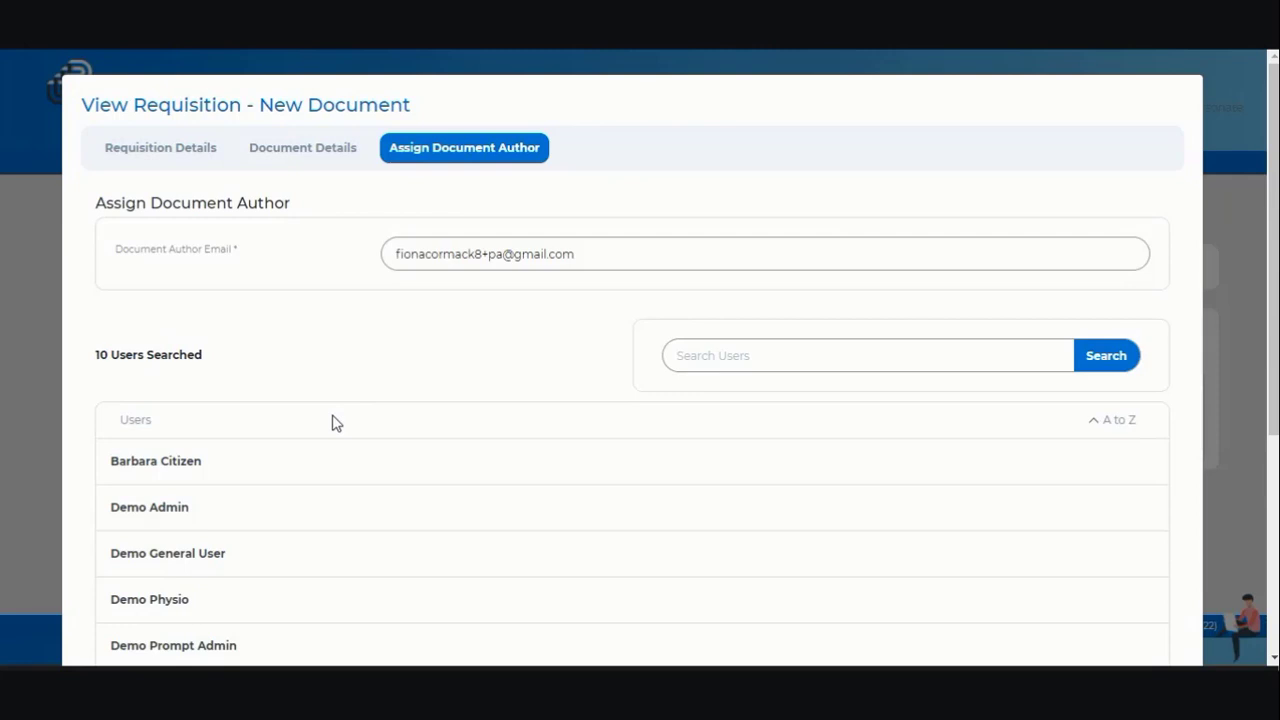
# - Choose the general demo user as the document's author and approve the requisition
pyautogui.scroll(-1, 336, 423)
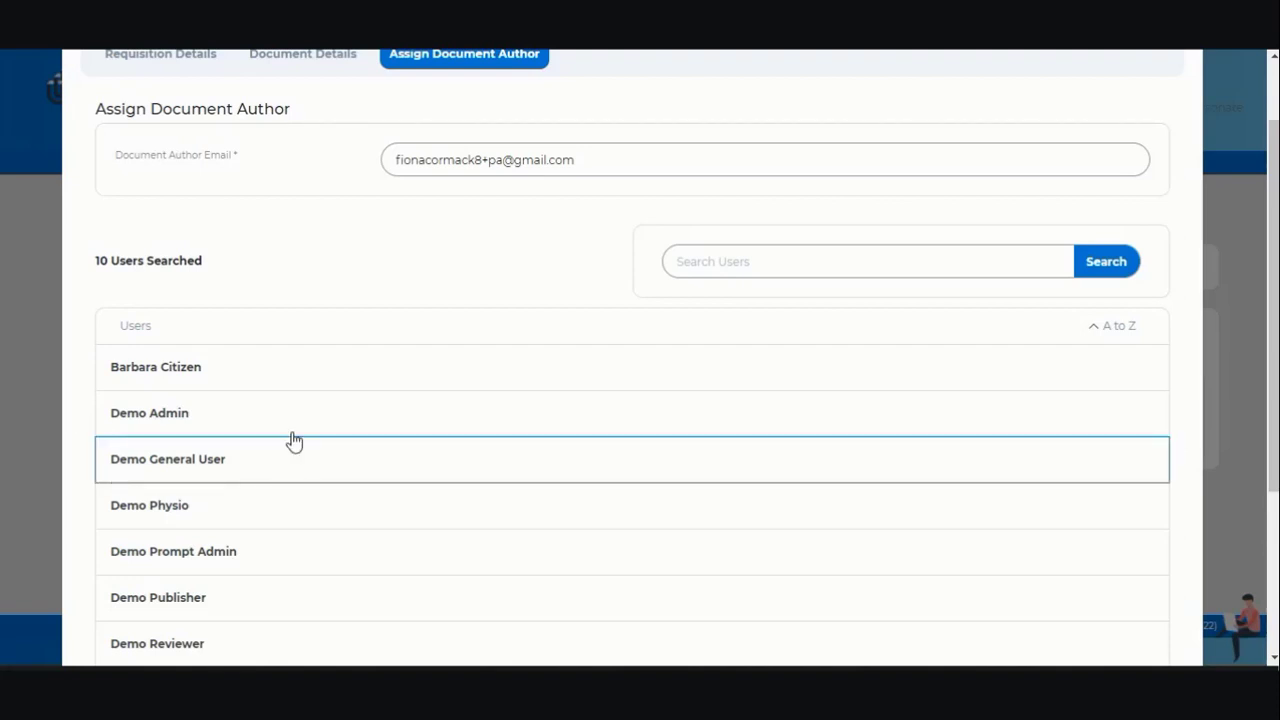
pyautogui.scroll(-1, 292, 438)
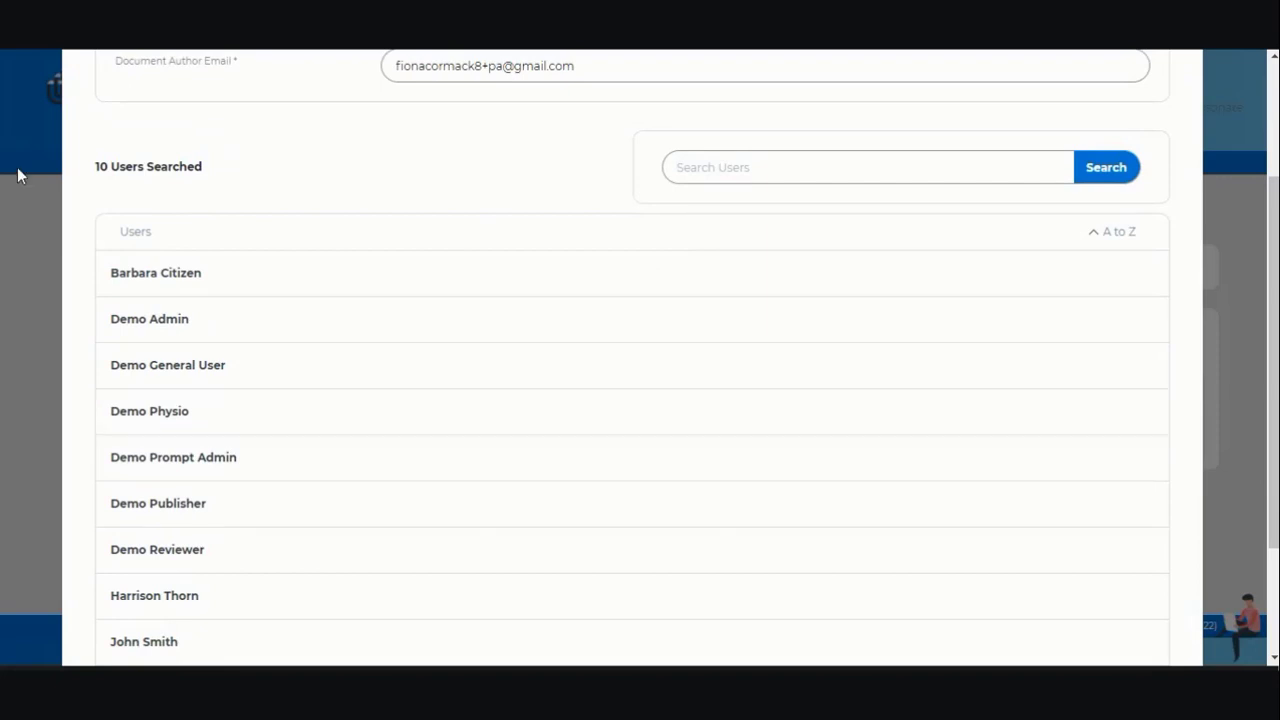
pyautogui.scroll(-2, 437, 403)
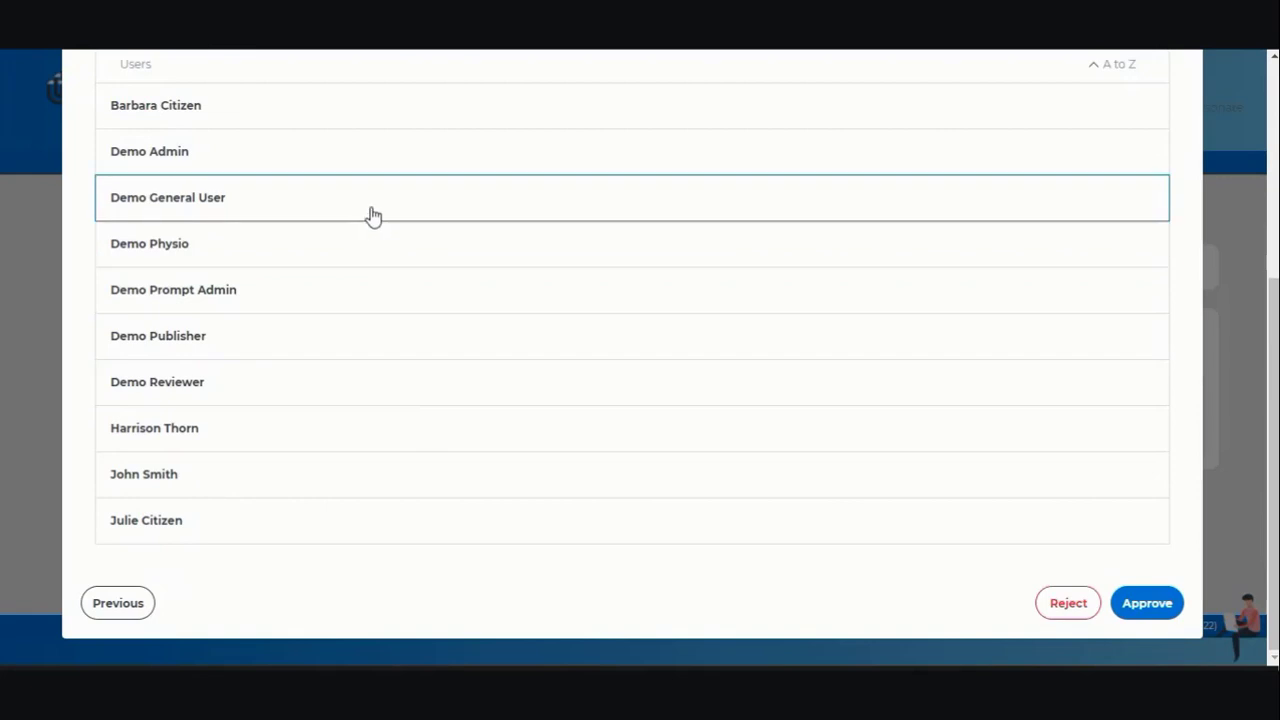
pyautogui.click(370, 215)
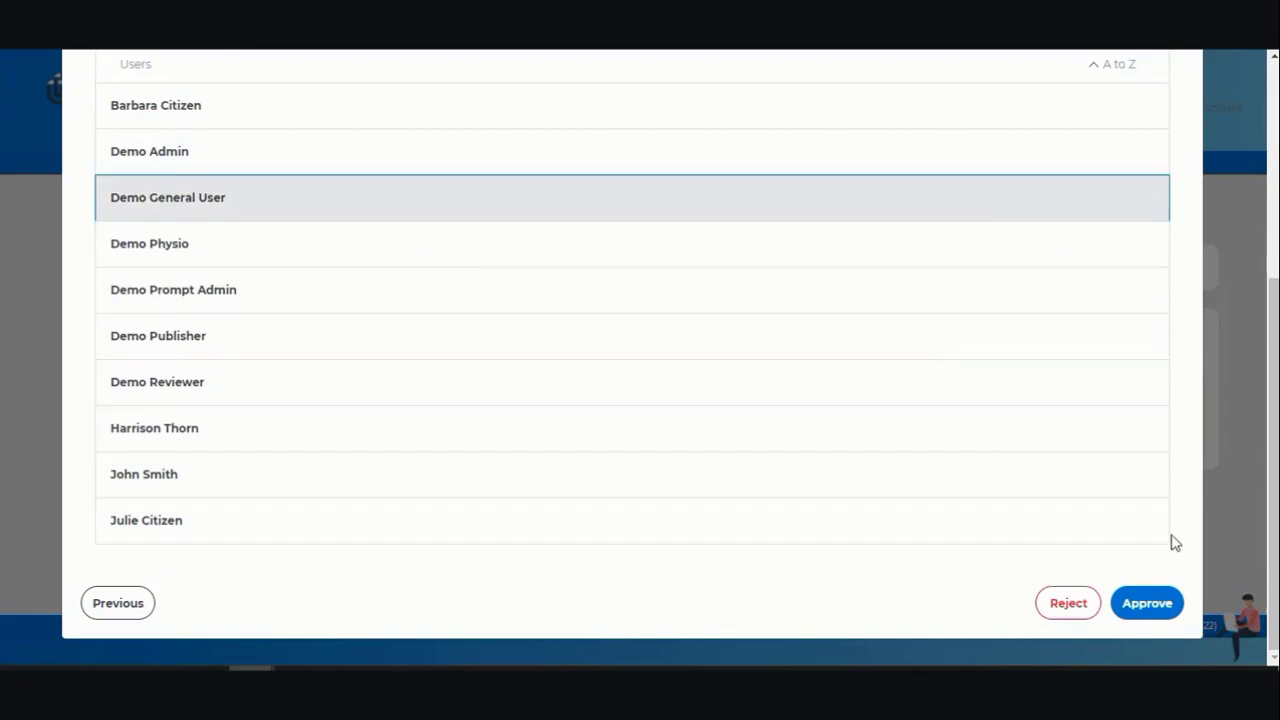
pyautogui.click(1147, 604)
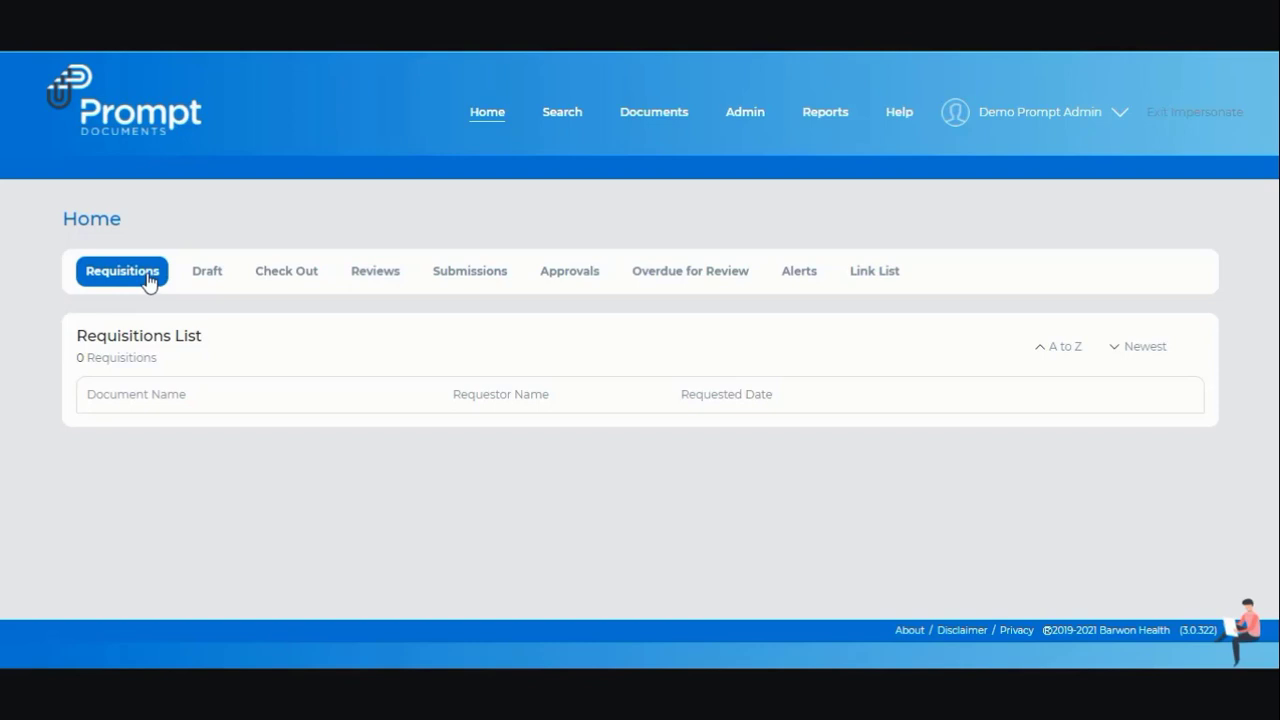
# - Open the 'How to search for a document in Prompt' draft from the Draft list
pyautogui.click(192, 284)
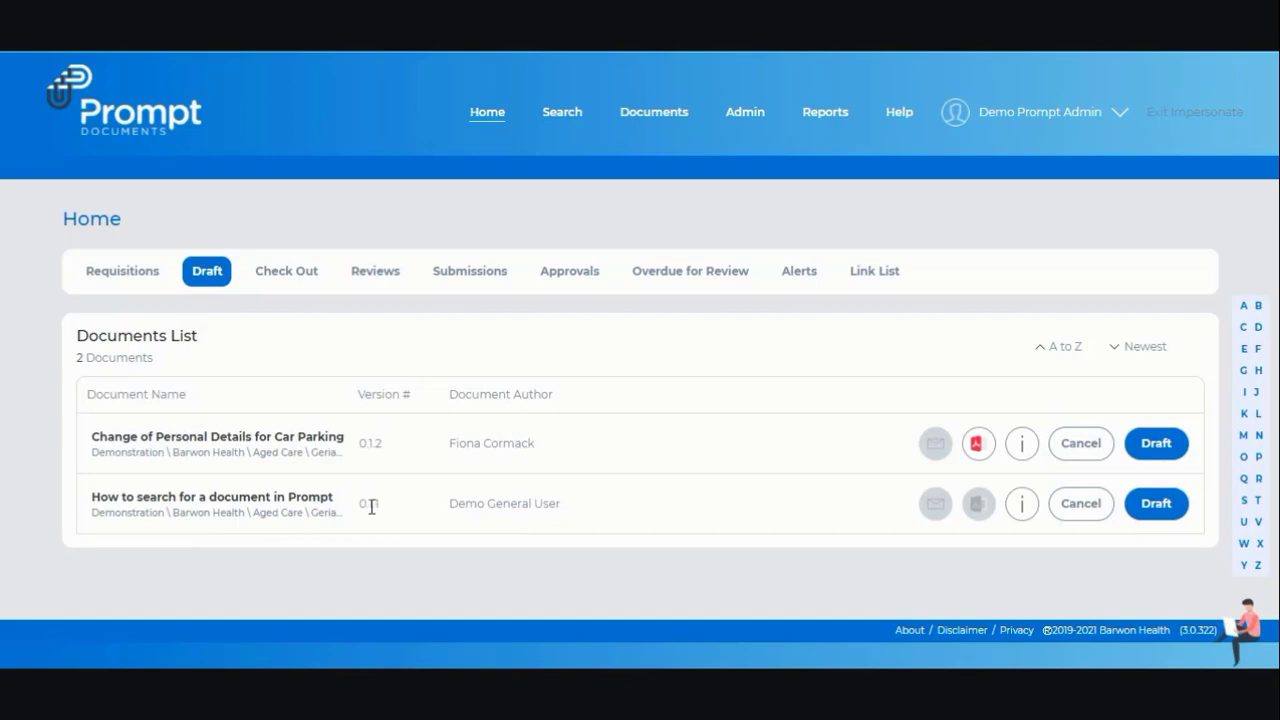
pyautogui.click(1155, 504)
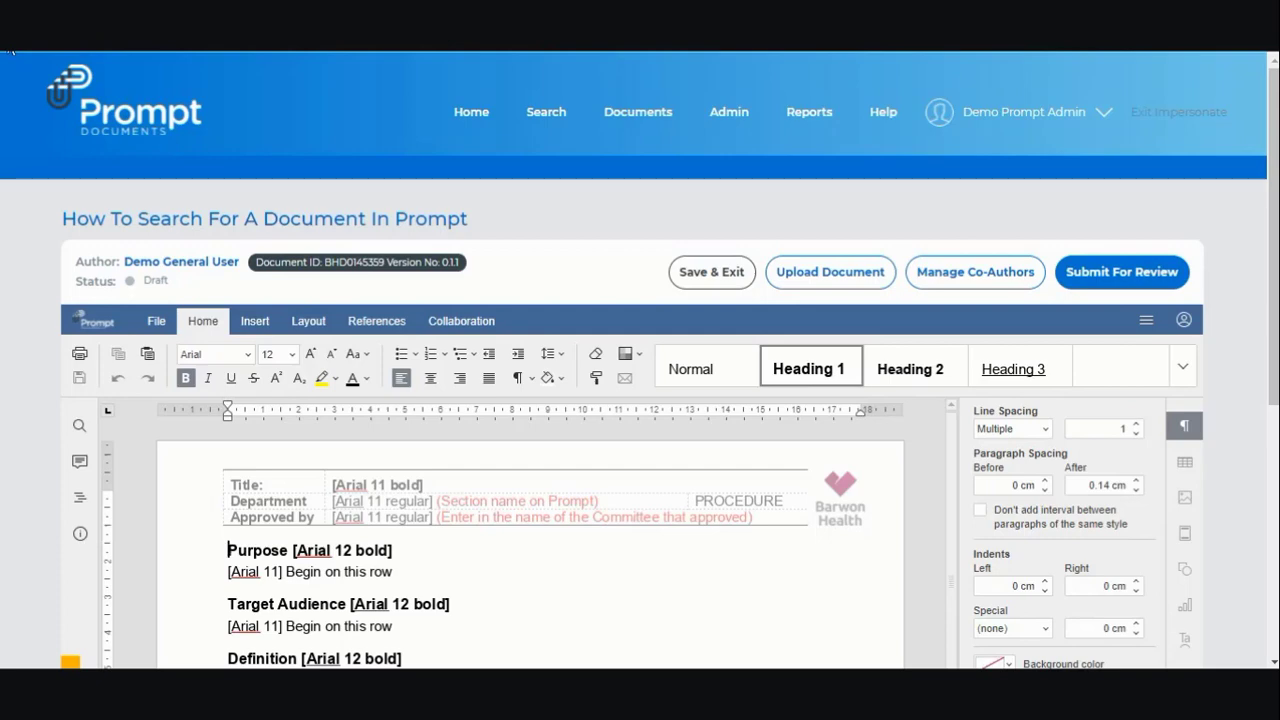
pyautogui.scroll(-1, 11, 97)
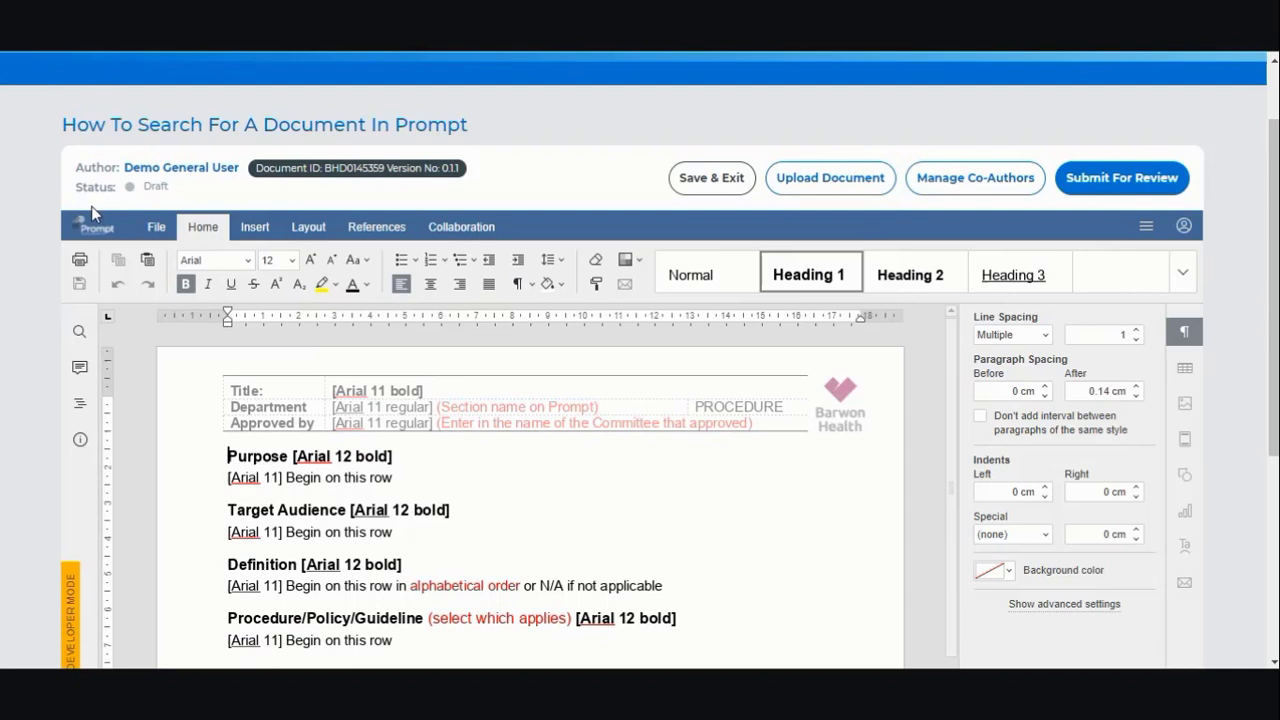
pyautogui.scroll(1, 89, 210)
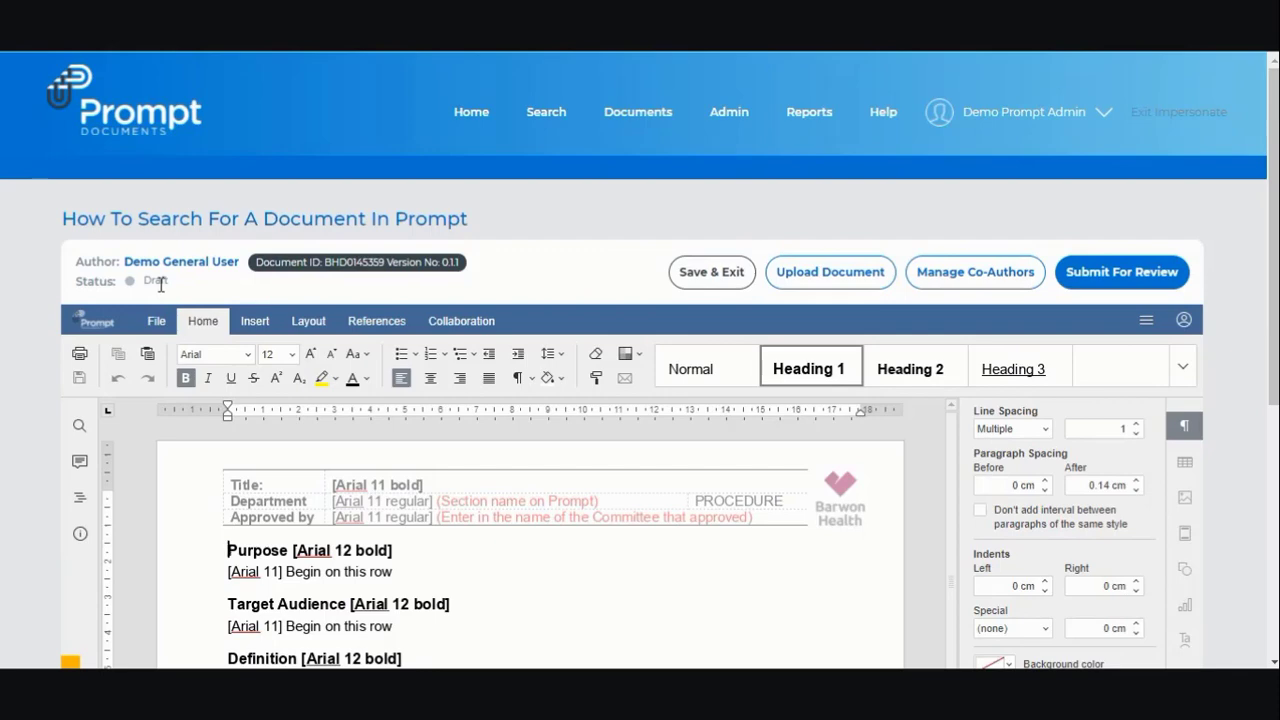
pyautogui.scroll(-3, 885, 440)
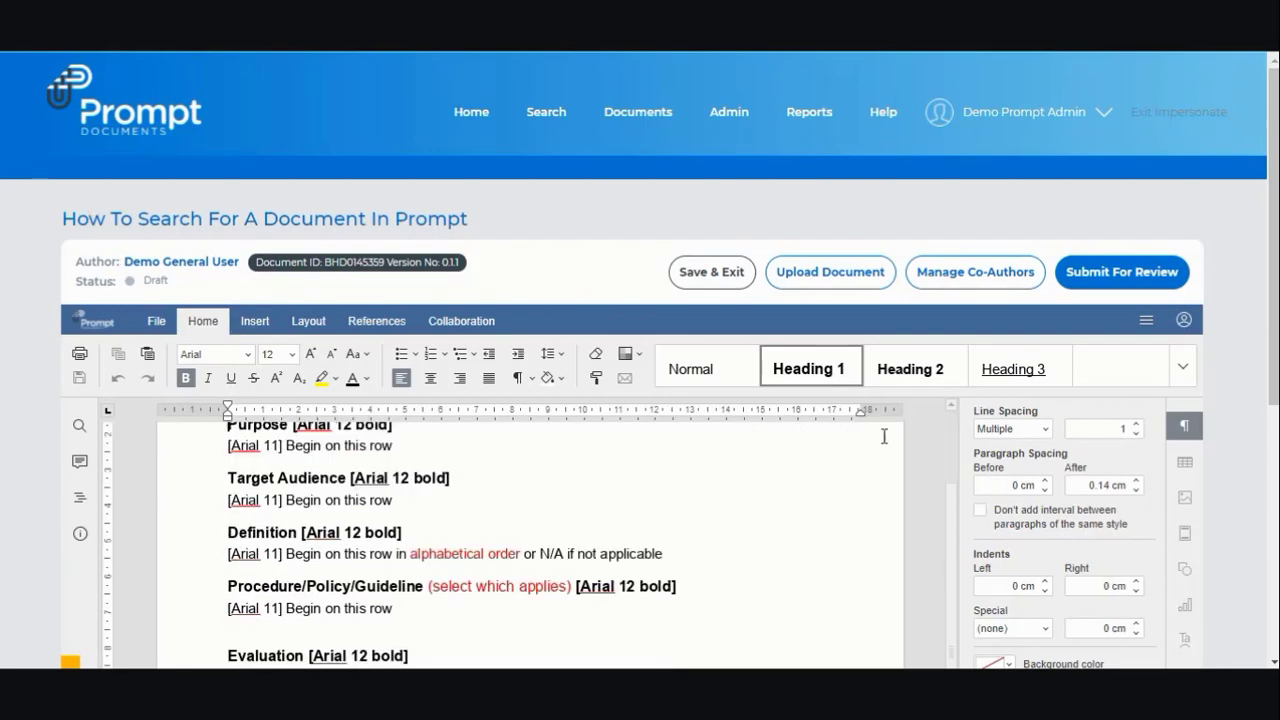
pyautogui.scroll(-3, 1040, 332)
pyautogui.scroll(-2, 1040, 332)
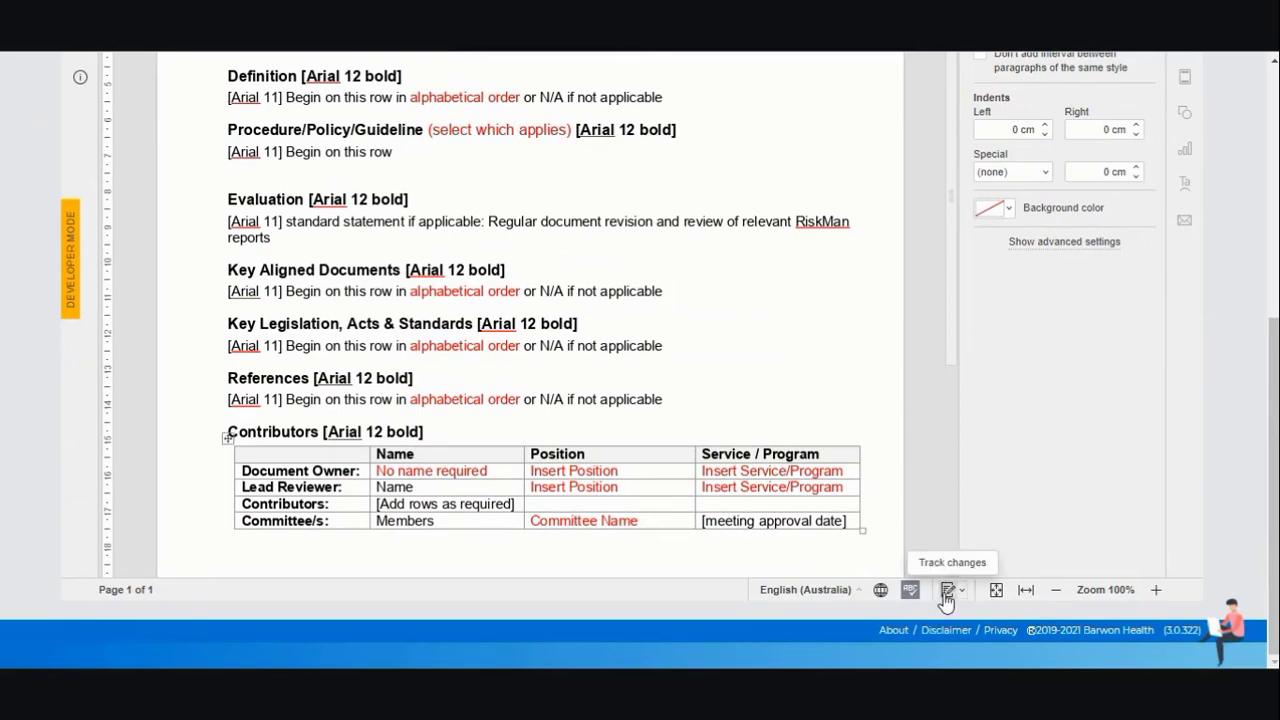
pyautogui.scroll(2, 946, 600)
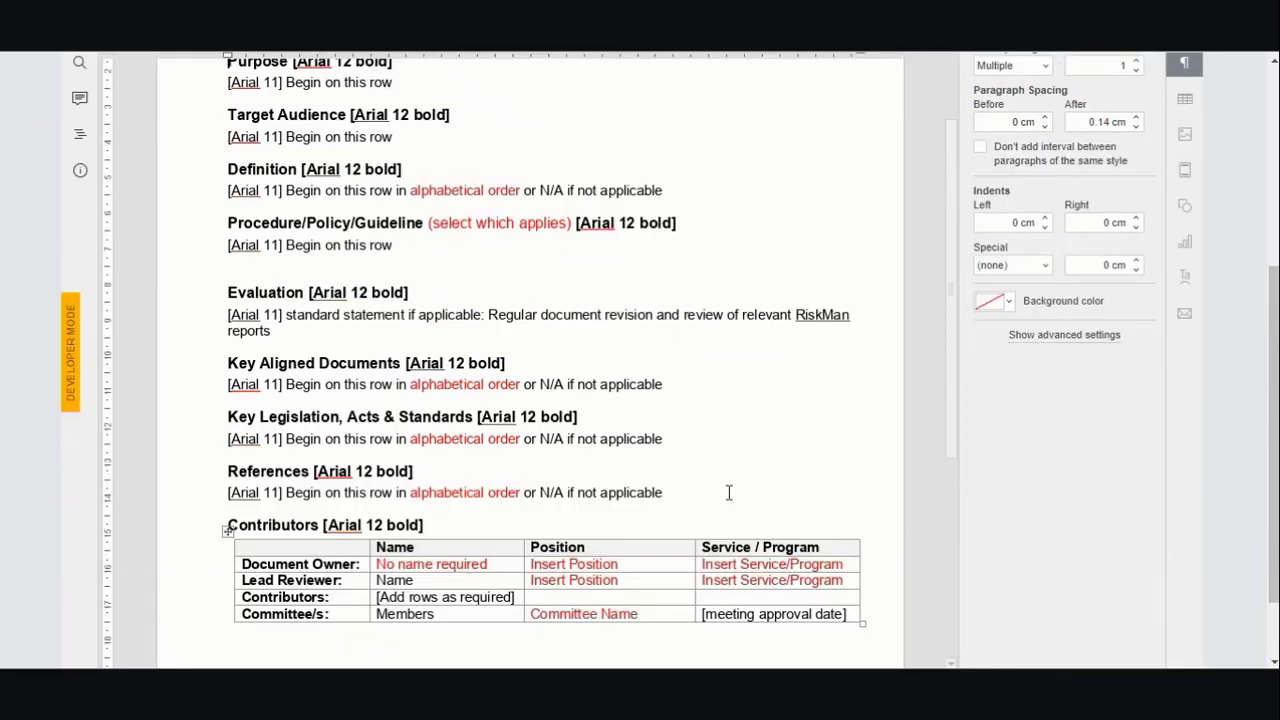
pyautogui.scroll(3, 720, 490)
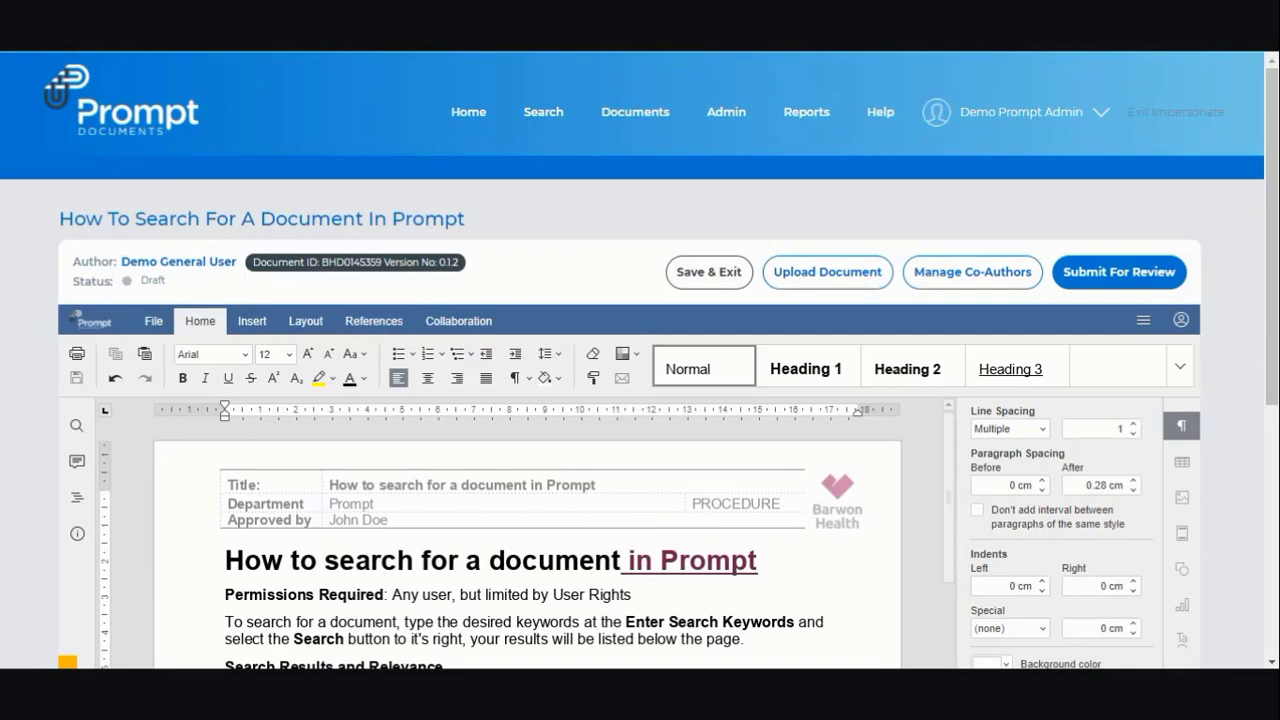
# - Invite a co-author by pasting the colleague's e-mail address in Manage Co-Authors
pyautogui.click(930, 280)
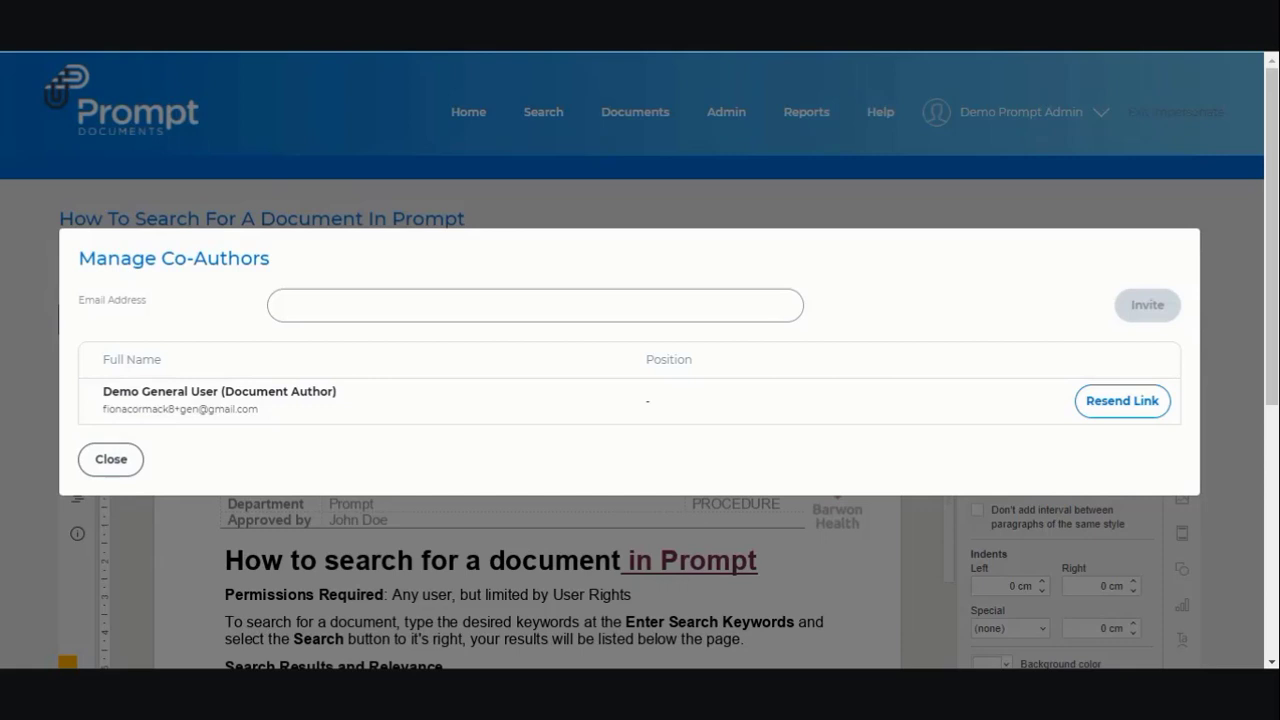
pyautogui.hotkey('ctrl', 'v')
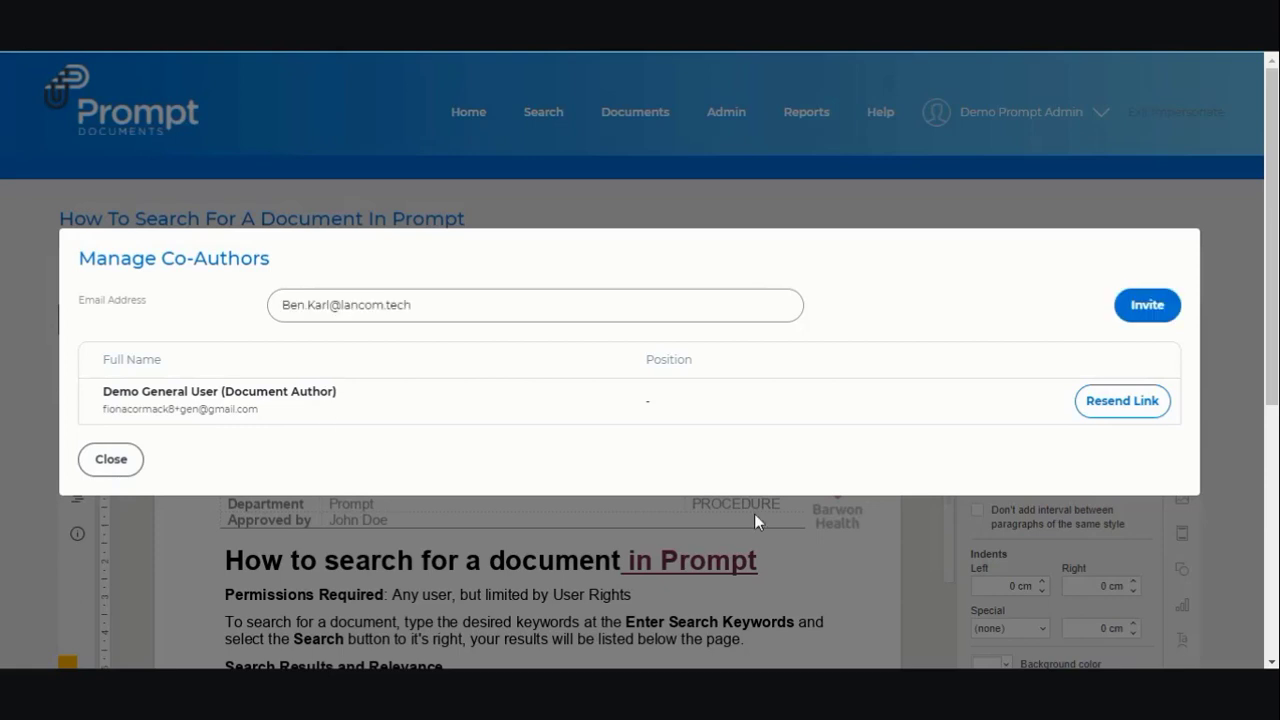
pyautogui.click(1155, 318)
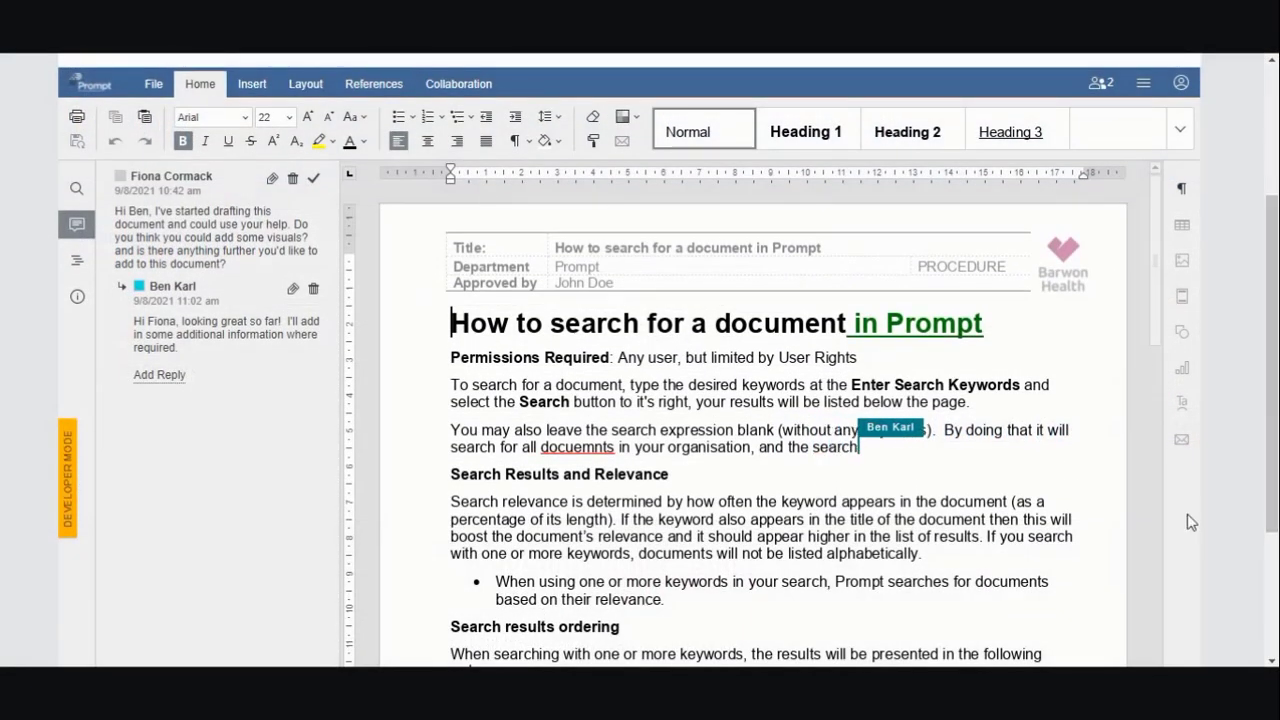
# - Check who is co-editing, then add 'should be specific e.g.' after 'Search expression word/s'
pyautogui.click(1100, 84)
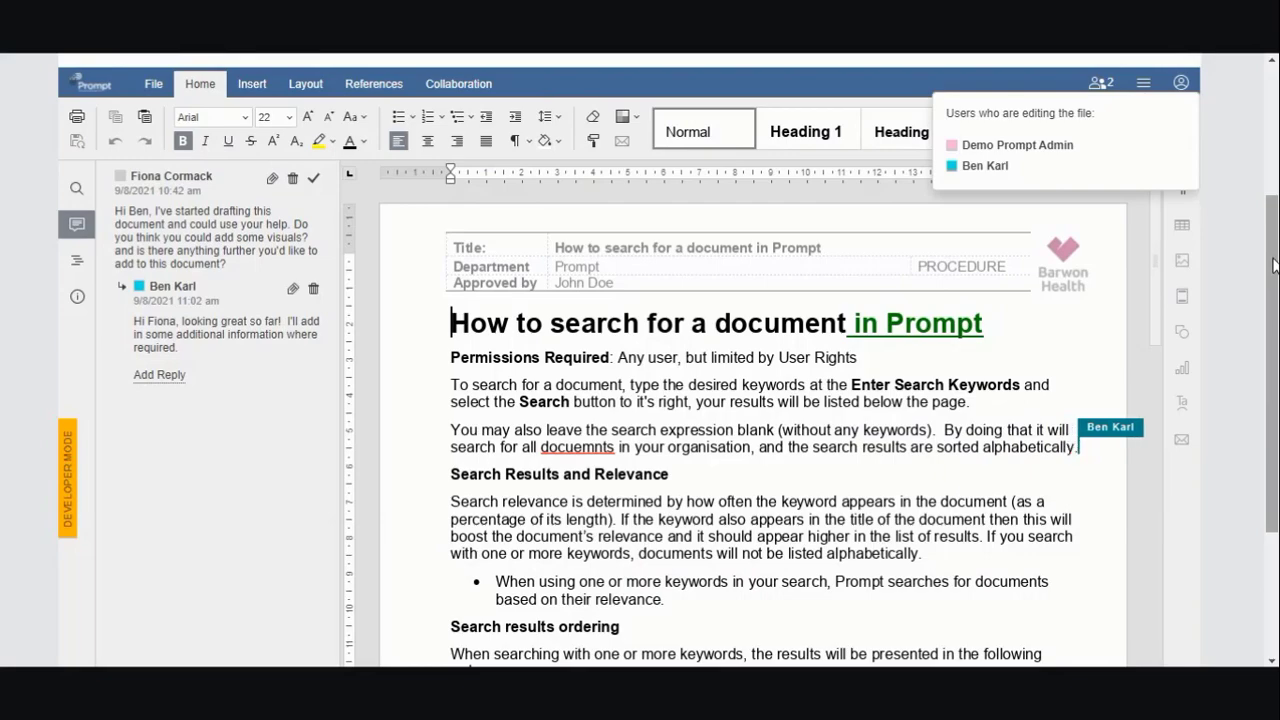
pyautogui.moveTo(1275, 265); pyautogui.dragTo(1272, 277)
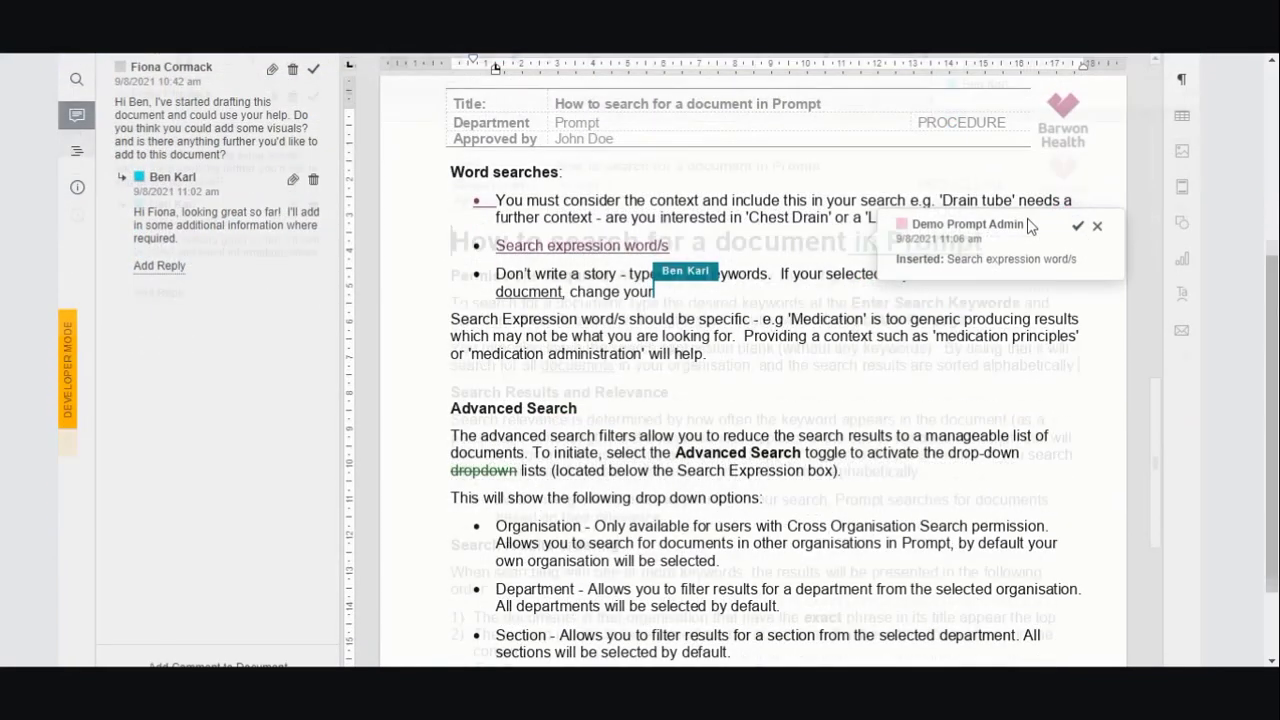
pyautogui.write('should ')
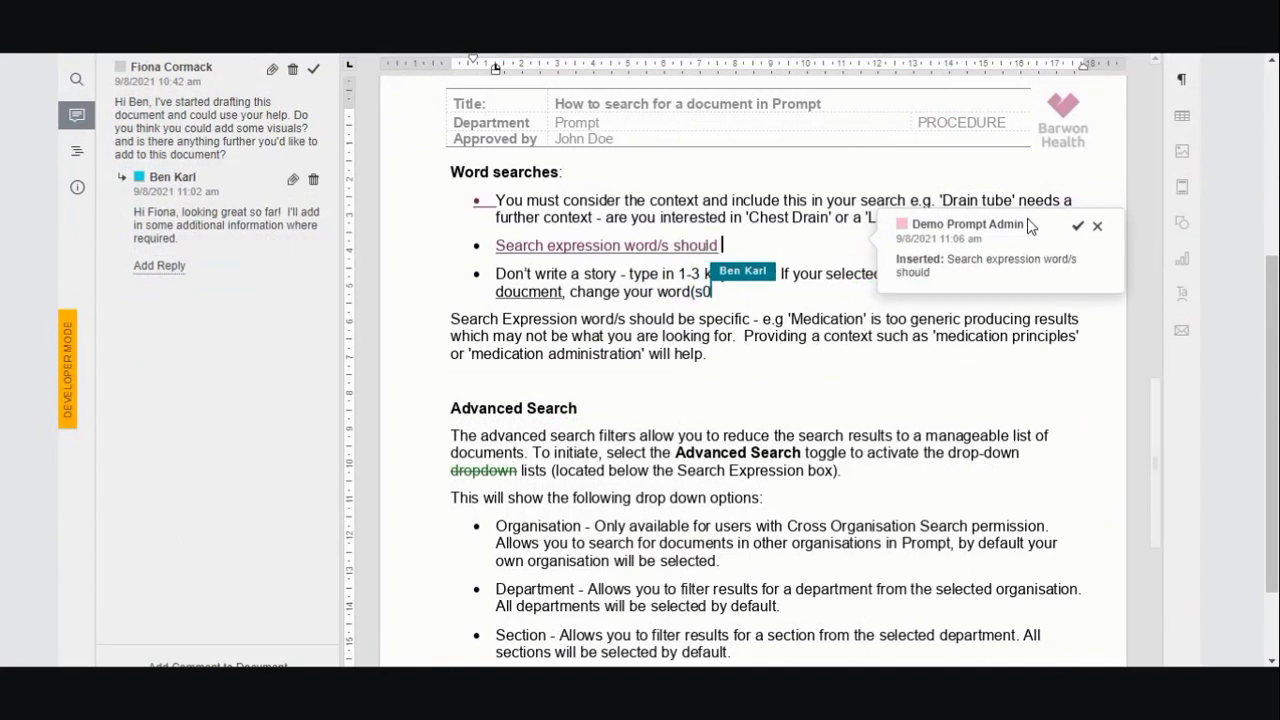
pyautogui.write('be spe')
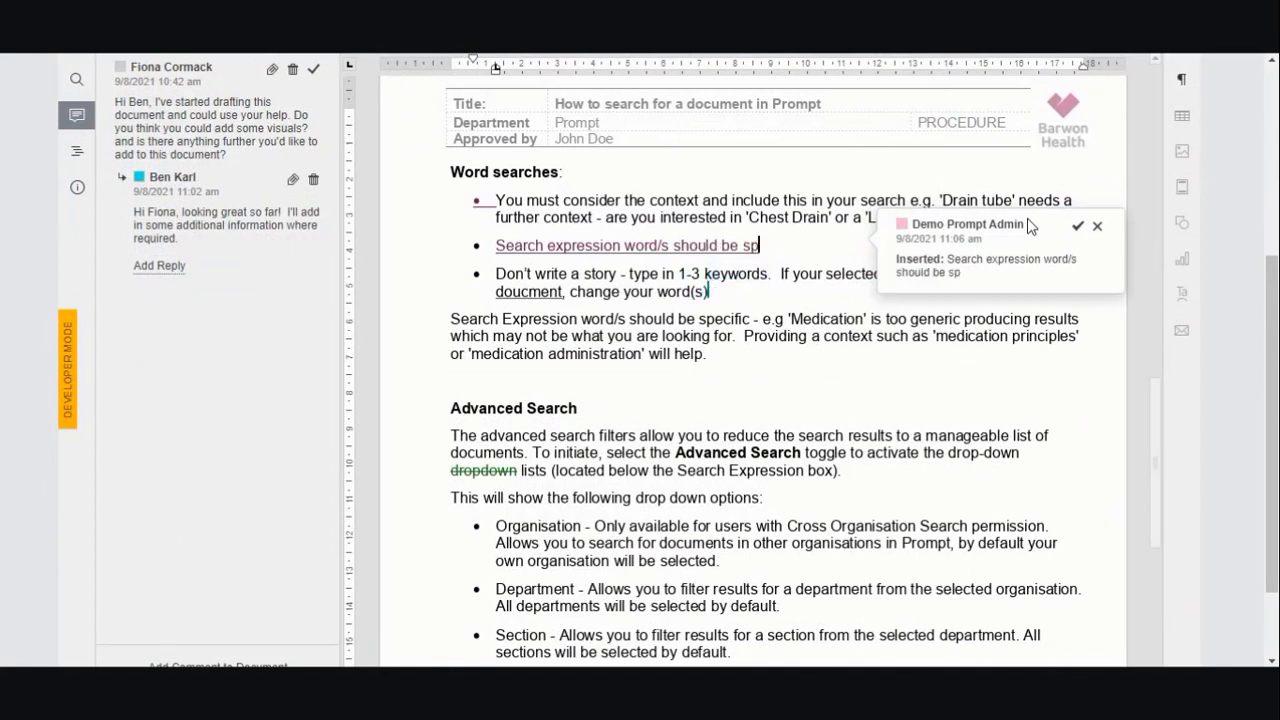
pyautogui.write('cific e.g.')
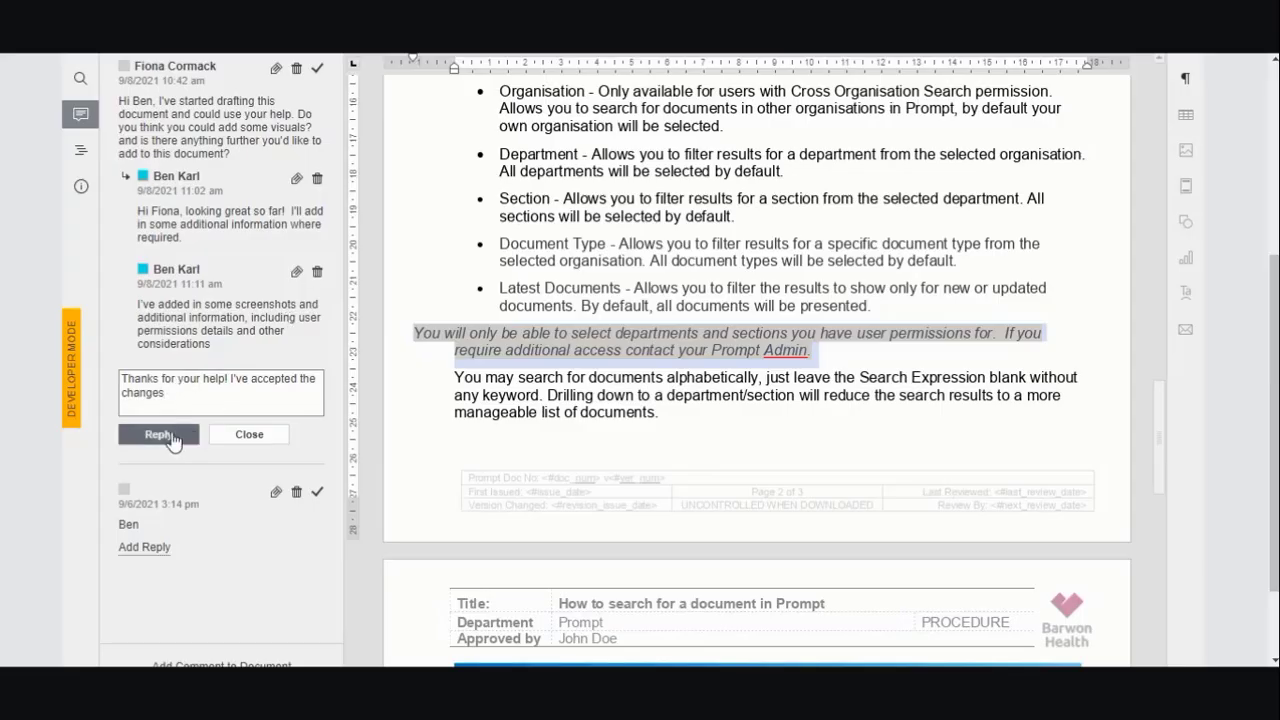
# - Accept the co-author's tracked changes via Collaboration > Accept
pyautogui.click(158, 434)
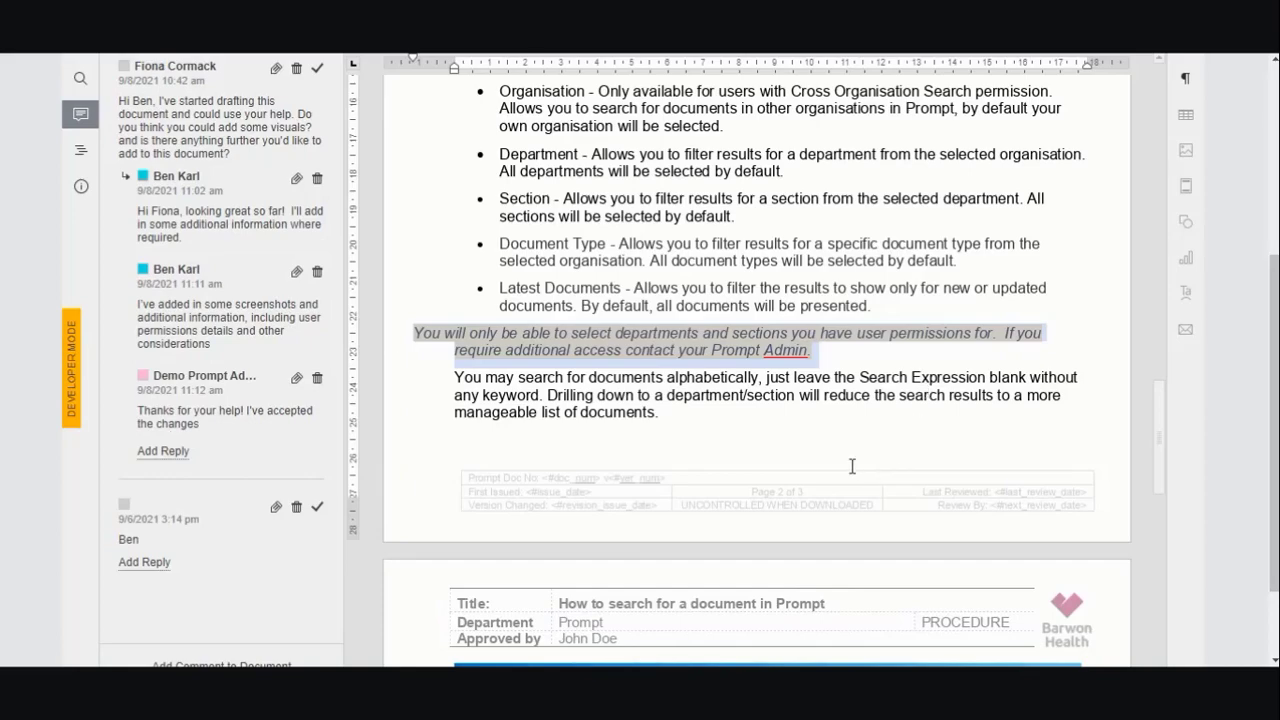
pyautogui.scroll(3, 567, 384)
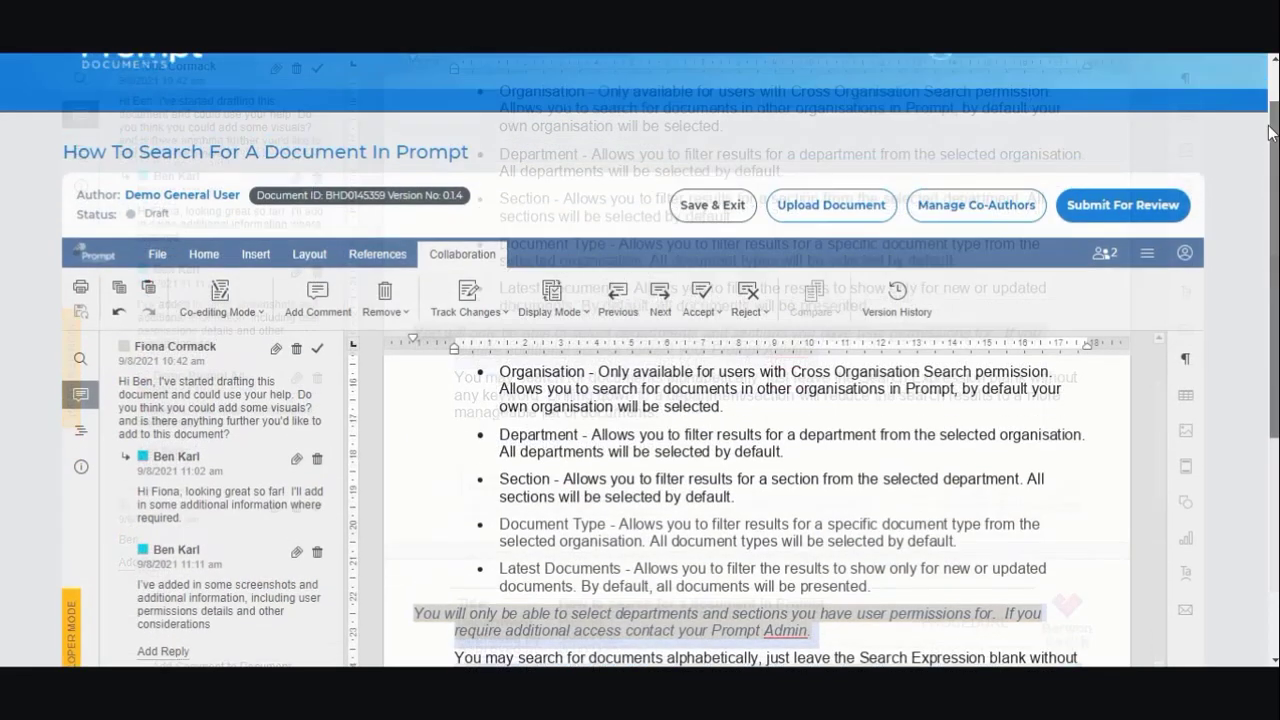
pyautogui.click(714, 336)
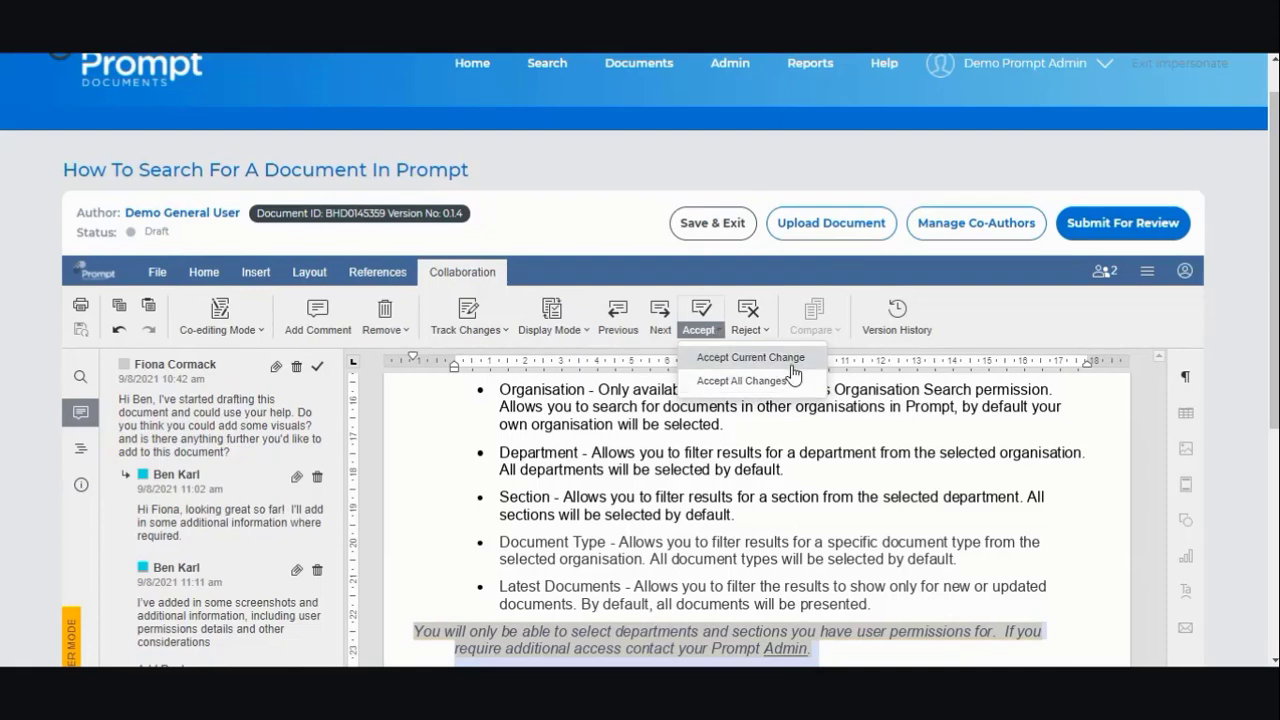
pyautogui.scroll(-3, 793, 371)
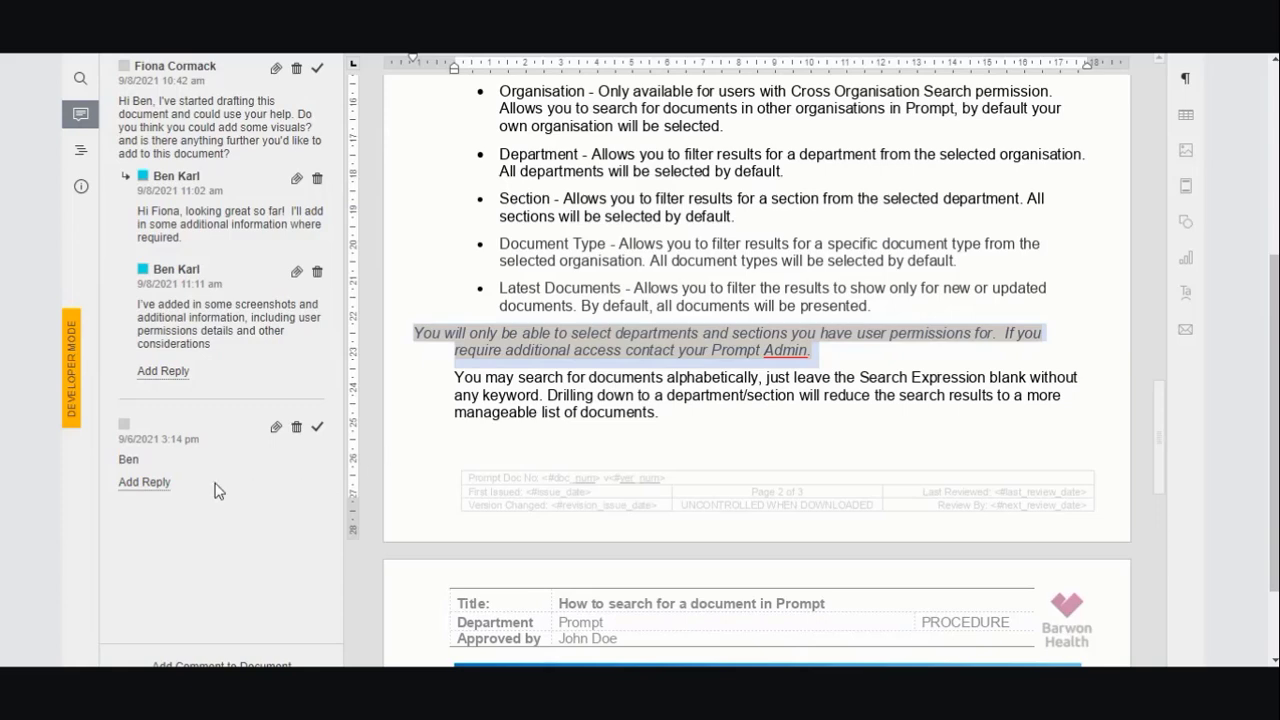
# - Reply 'Thanks for your help! I've accepted the changes' to the co-author's comment
pyautogui.click(176, 376)
pyautogui.write("Thanks for your help! I've accepted the cha")
pyautogui.write('nges')
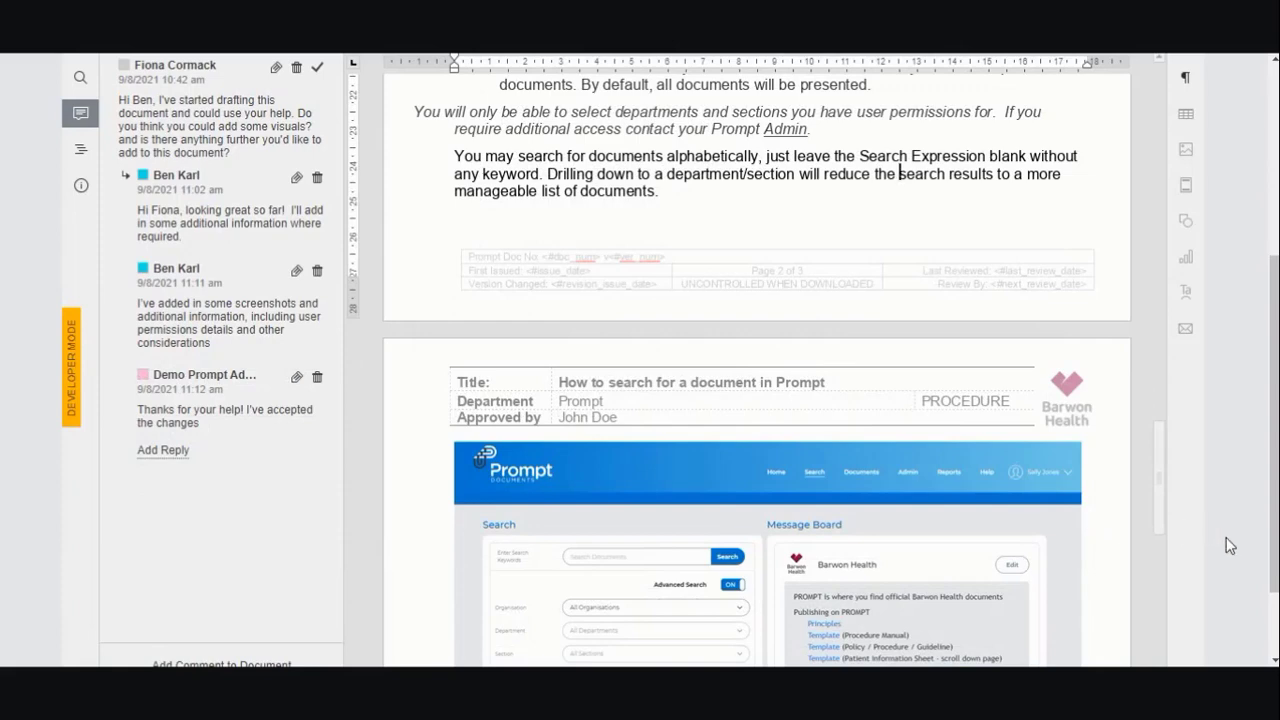
pyautogui.scroll(4, 1226, 537)
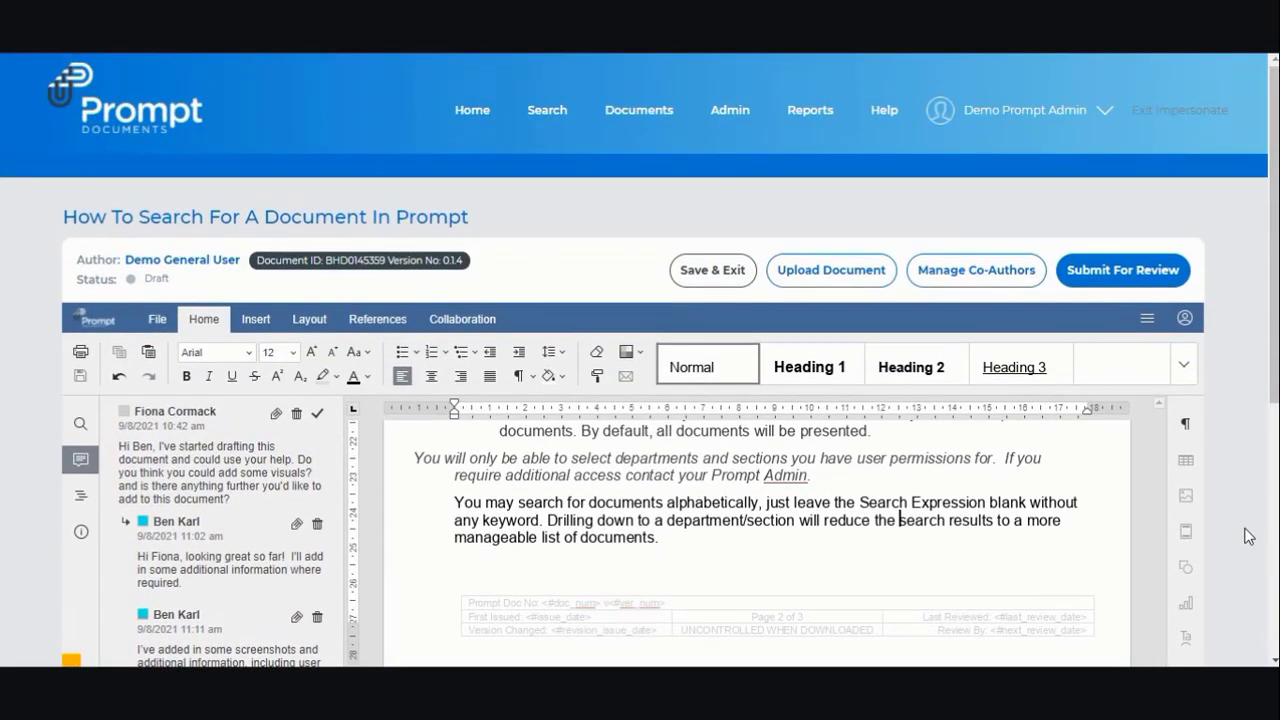
# - Open the Send Document To Review form with Submit For Review
pyautogui.click(1128, 281)
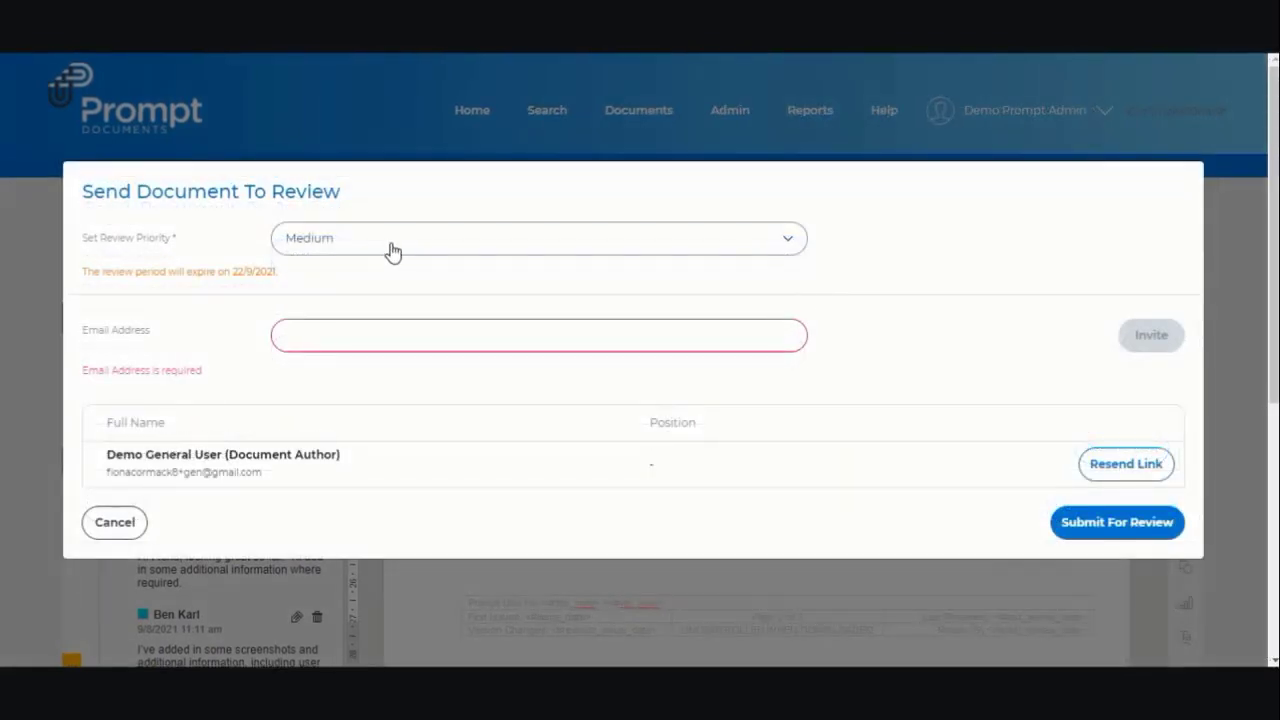
# - Set the review priority to High and invite the first reviewer by pasting their e-mail address
pyautogui.click(391, 251)
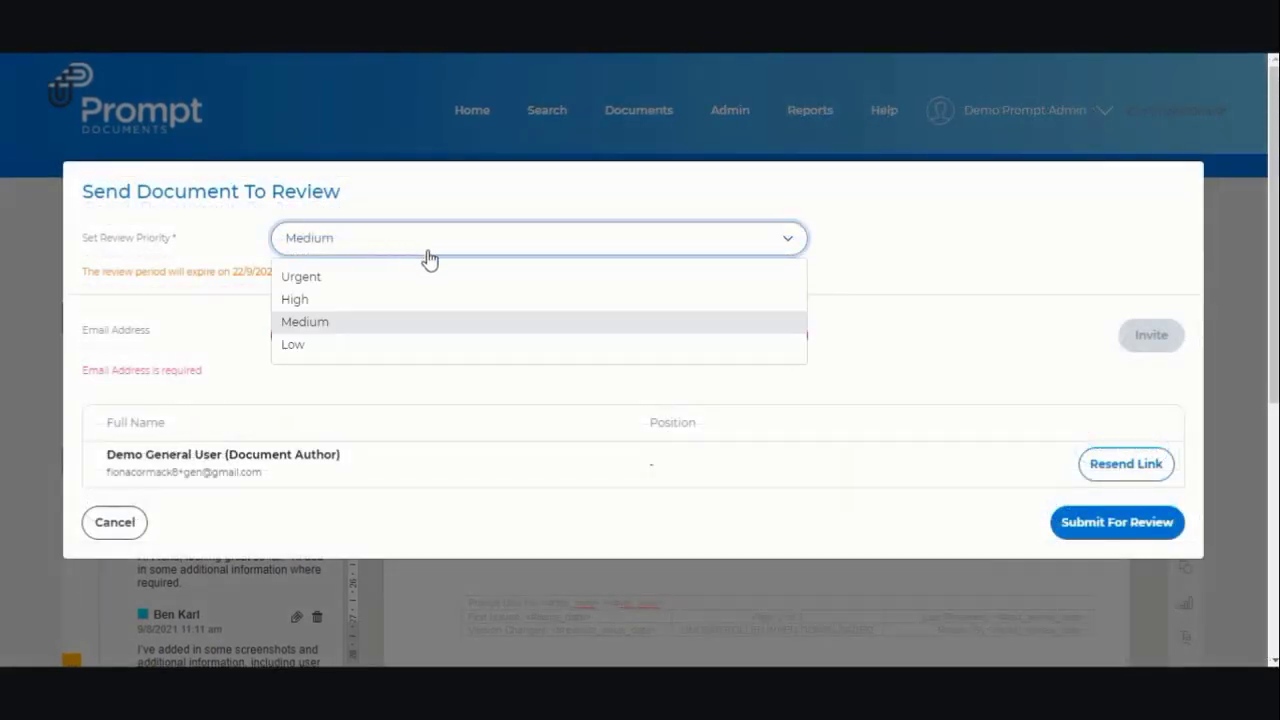
pyautogui.click(387, 301)
pyautogui.click(390, 332)
pyautogui.hotkey('ctrl', 'v')
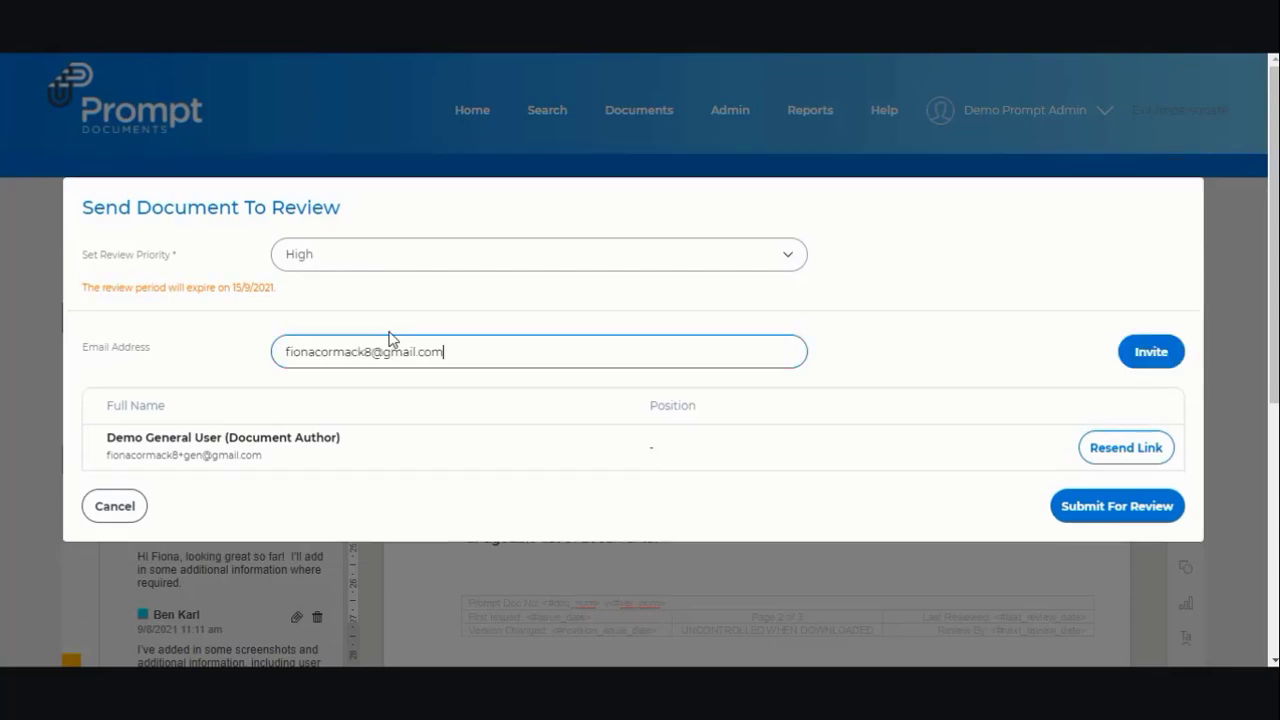
pyautogui.click(1137, 356)
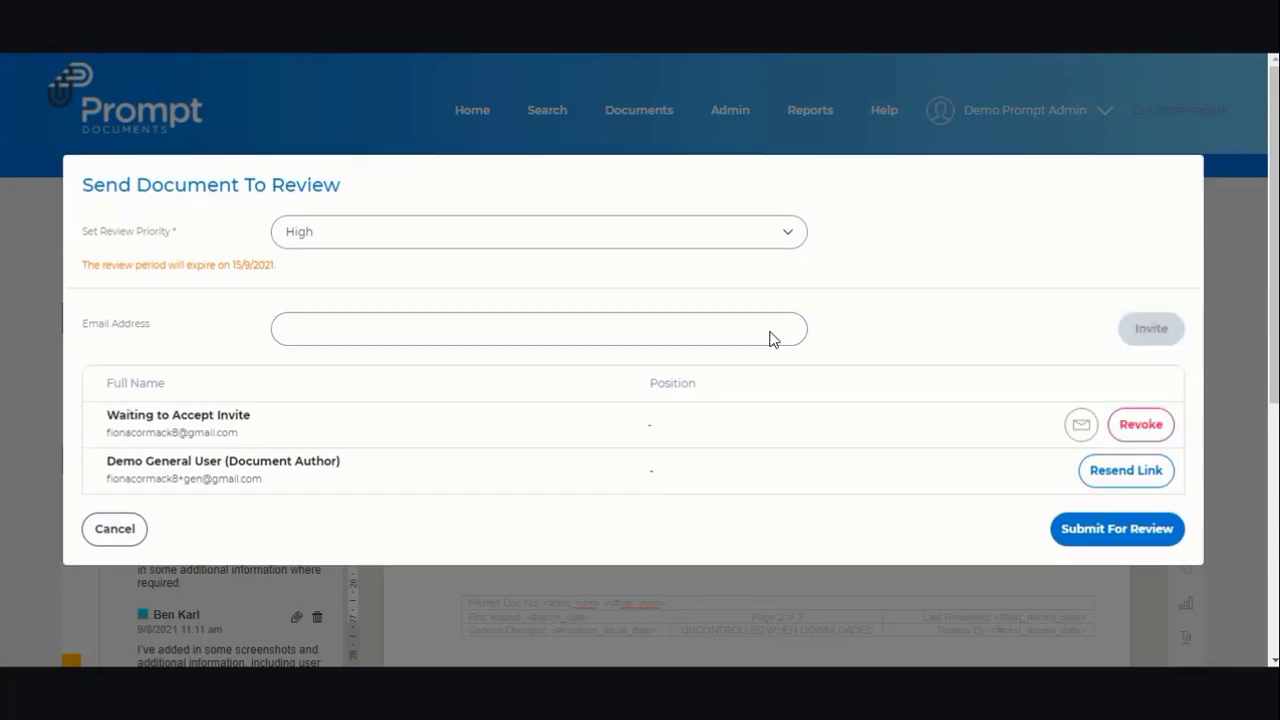
# - Invite a second reviewer by typing and correcting their e-mail address, then submit for review
pyautogui.click(337, 340)
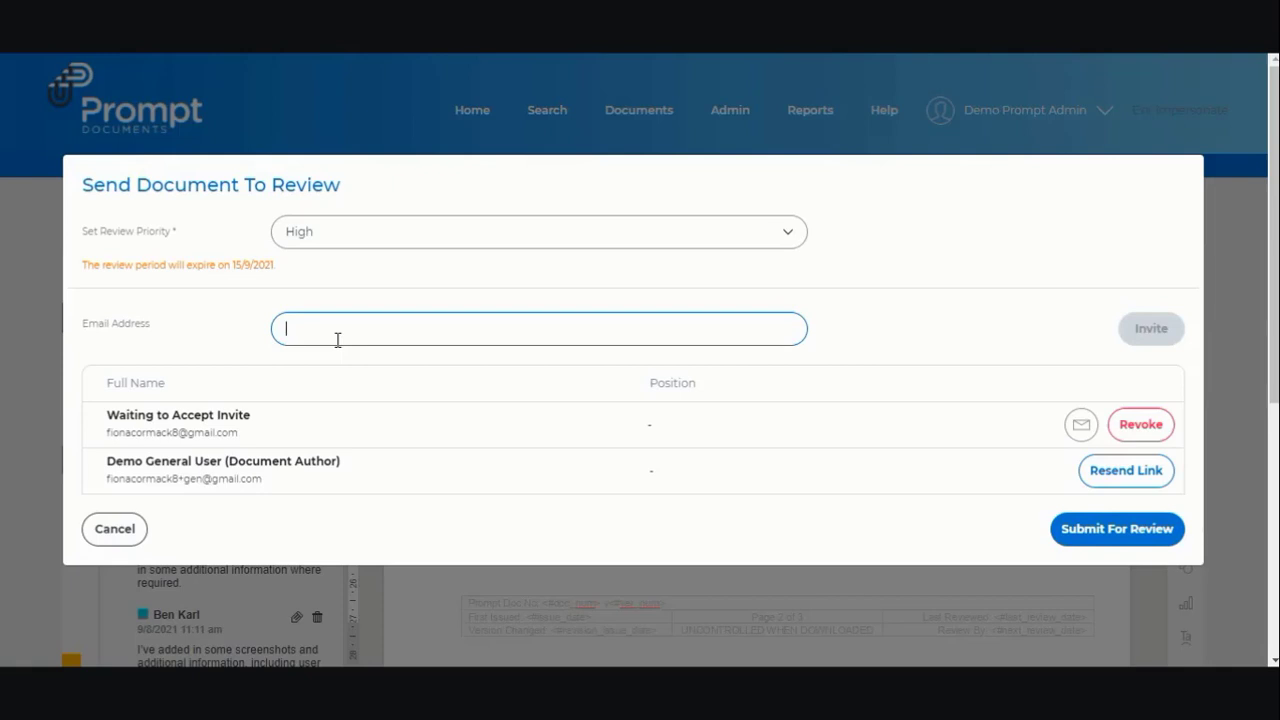
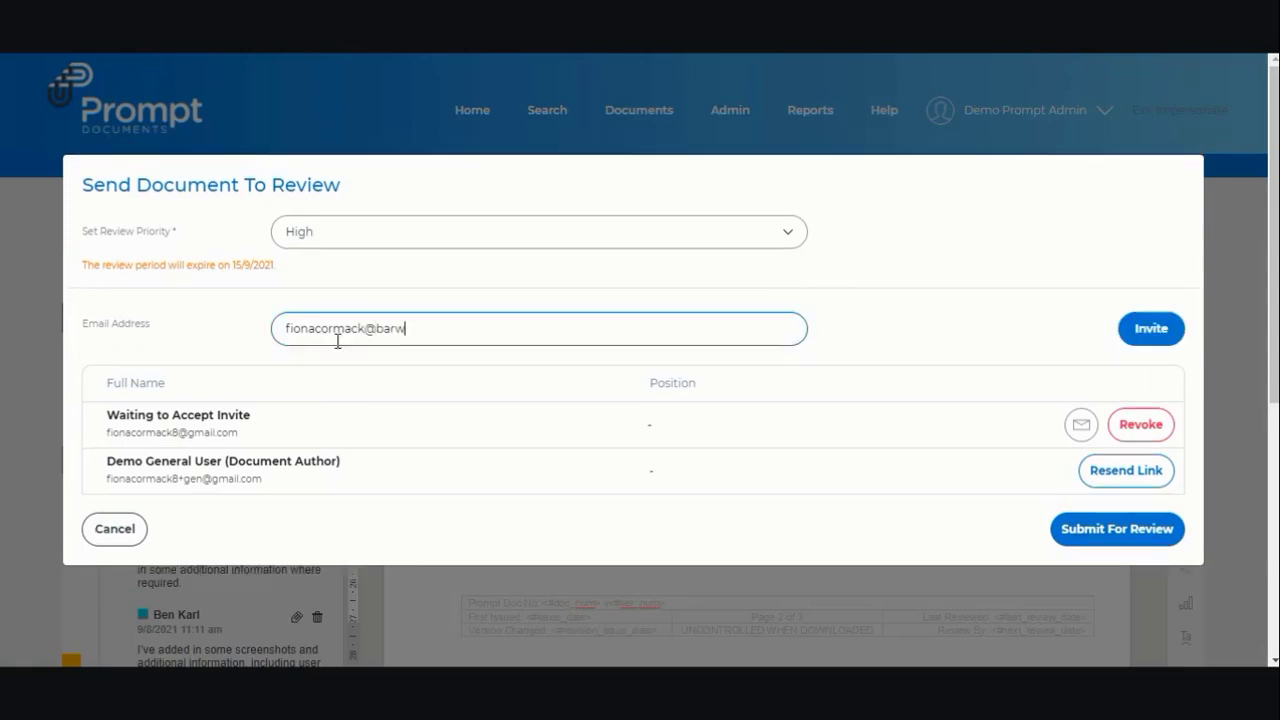
pyautogui.click(337, 341)
pyautogui.write('.')
pyautogui.click(1150, 330)
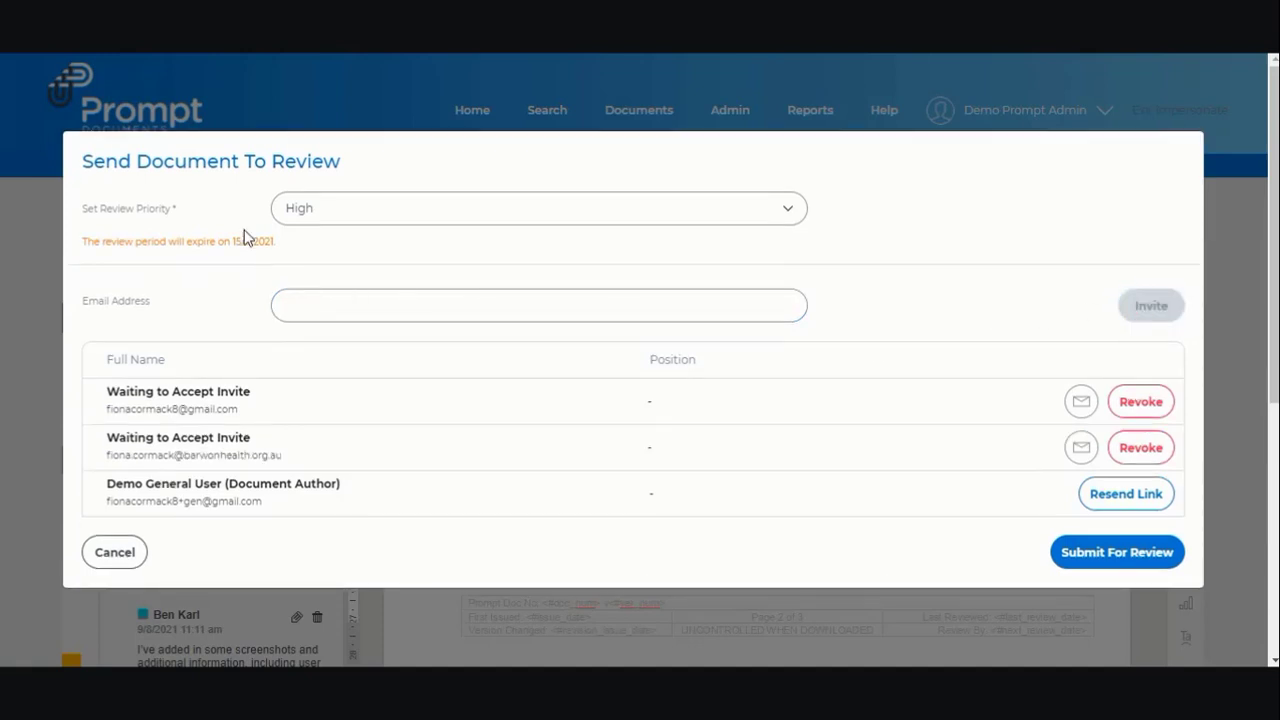
pyautogui.click(1121, 566)
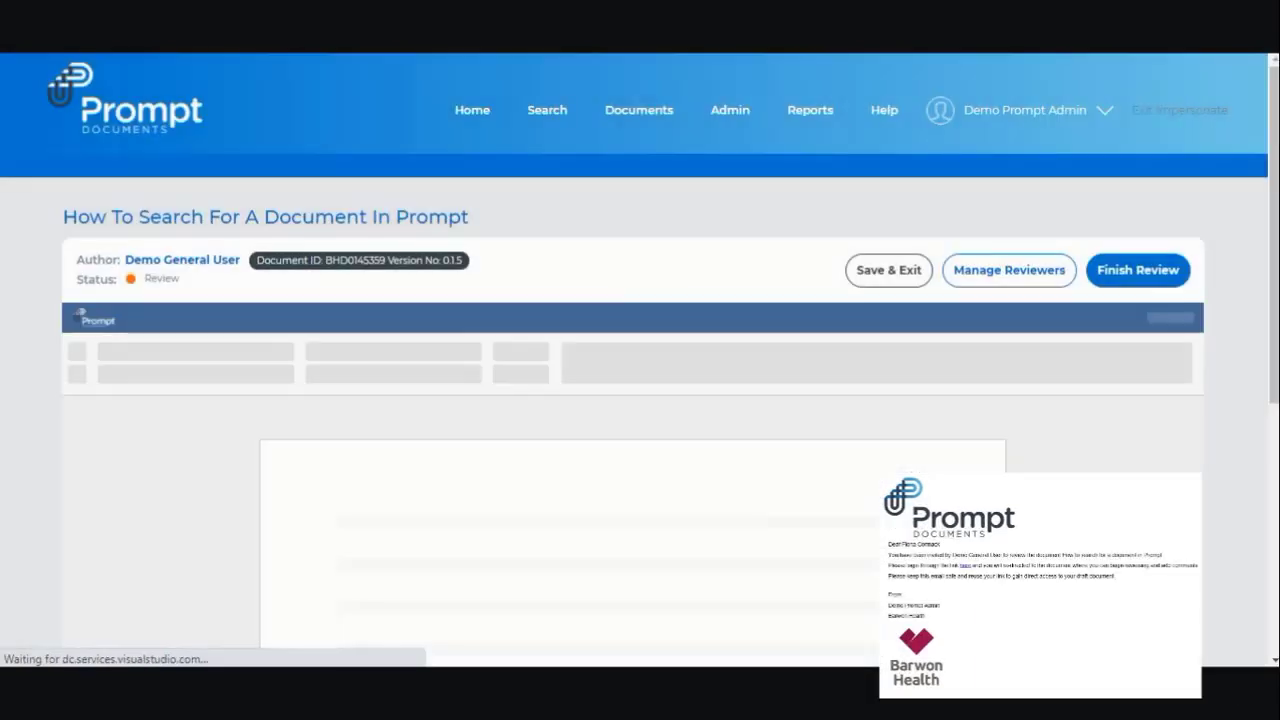
# - Save and exit the draft under review, closing the Document Saved confirmation
pyautogui.scroll(-4, 640, 400)
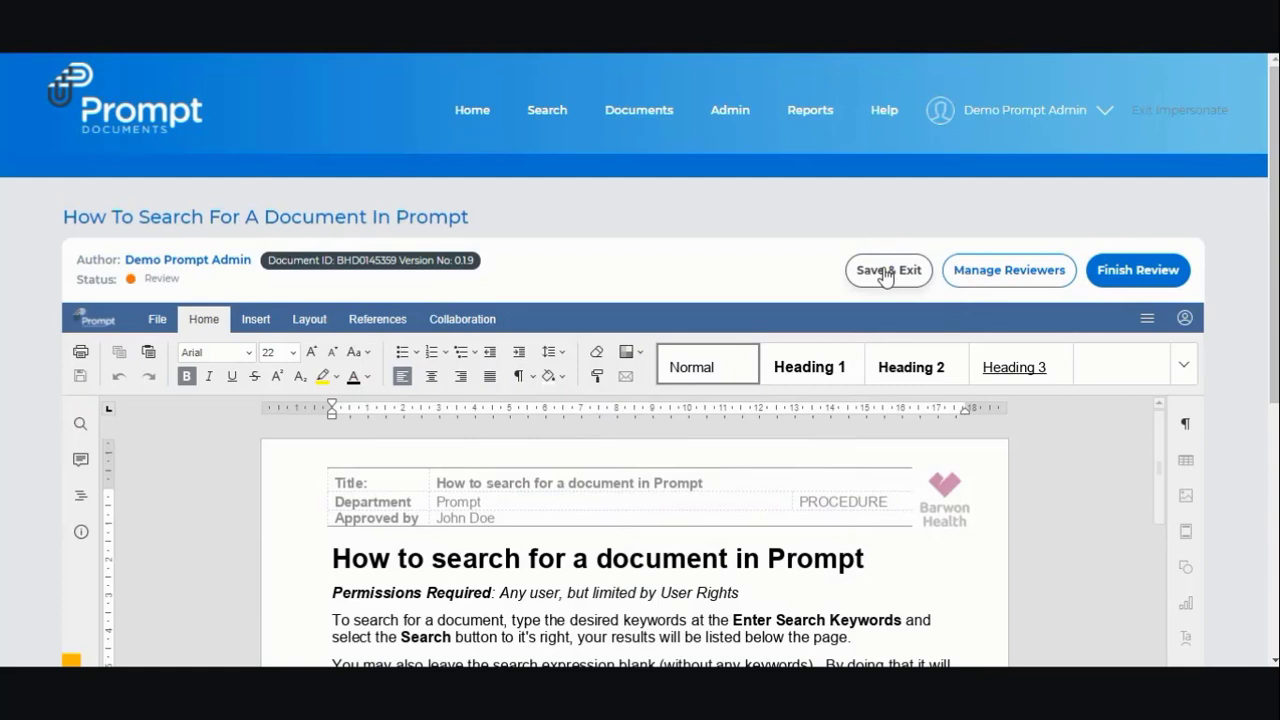
pyautogui.click(885, 272)
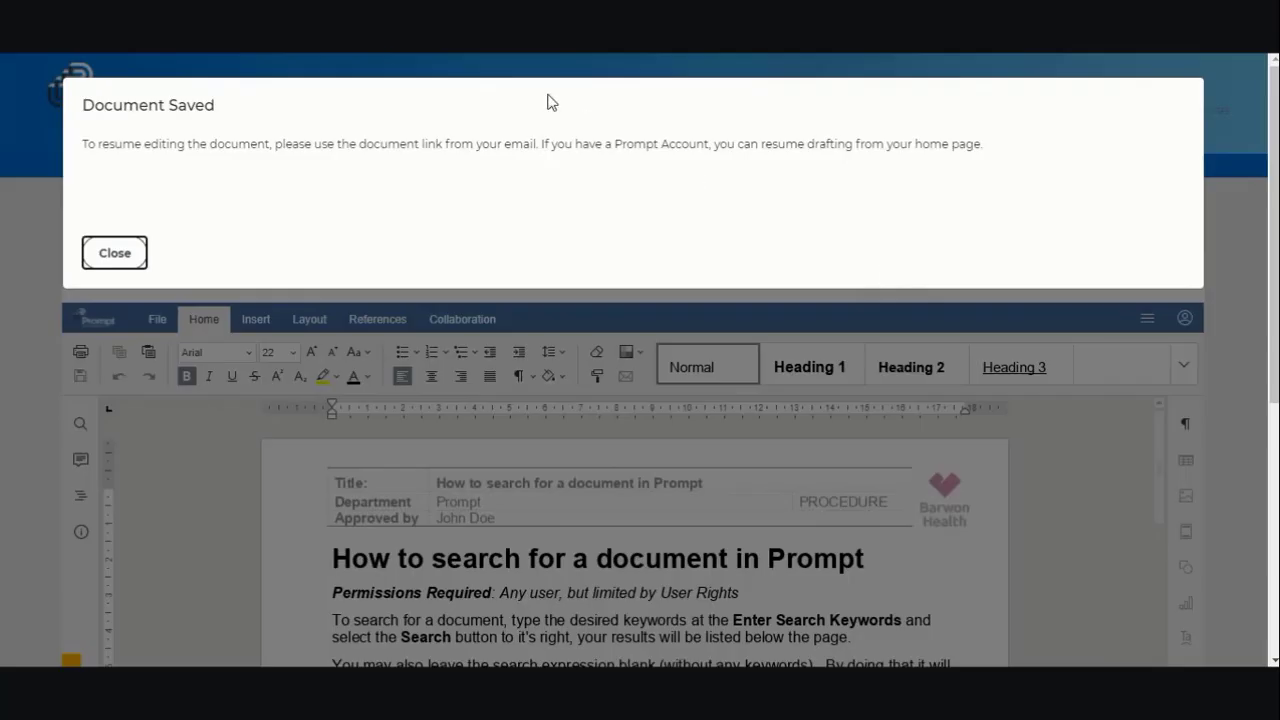
pyautogui.click(121, 255)
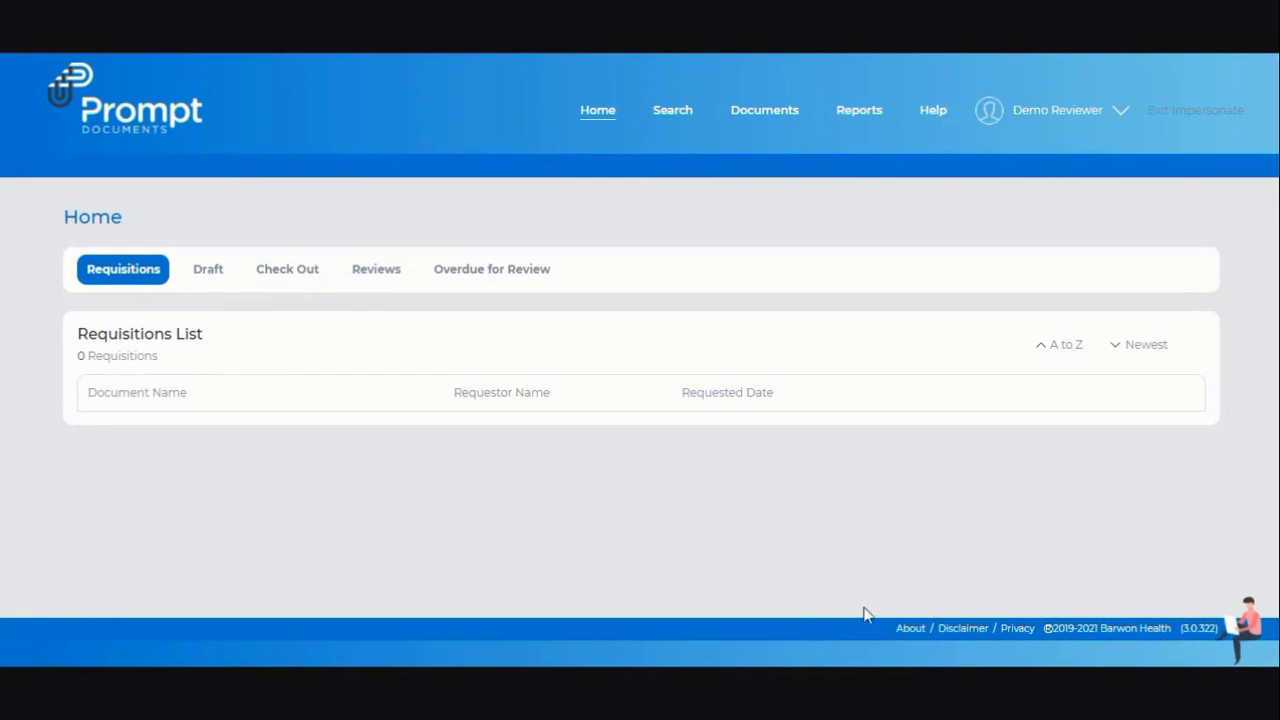
# - Open the 'How to search for a document in Prompt' procedure from Reviews, then save and exit it
pyautogui.click(382, 274)
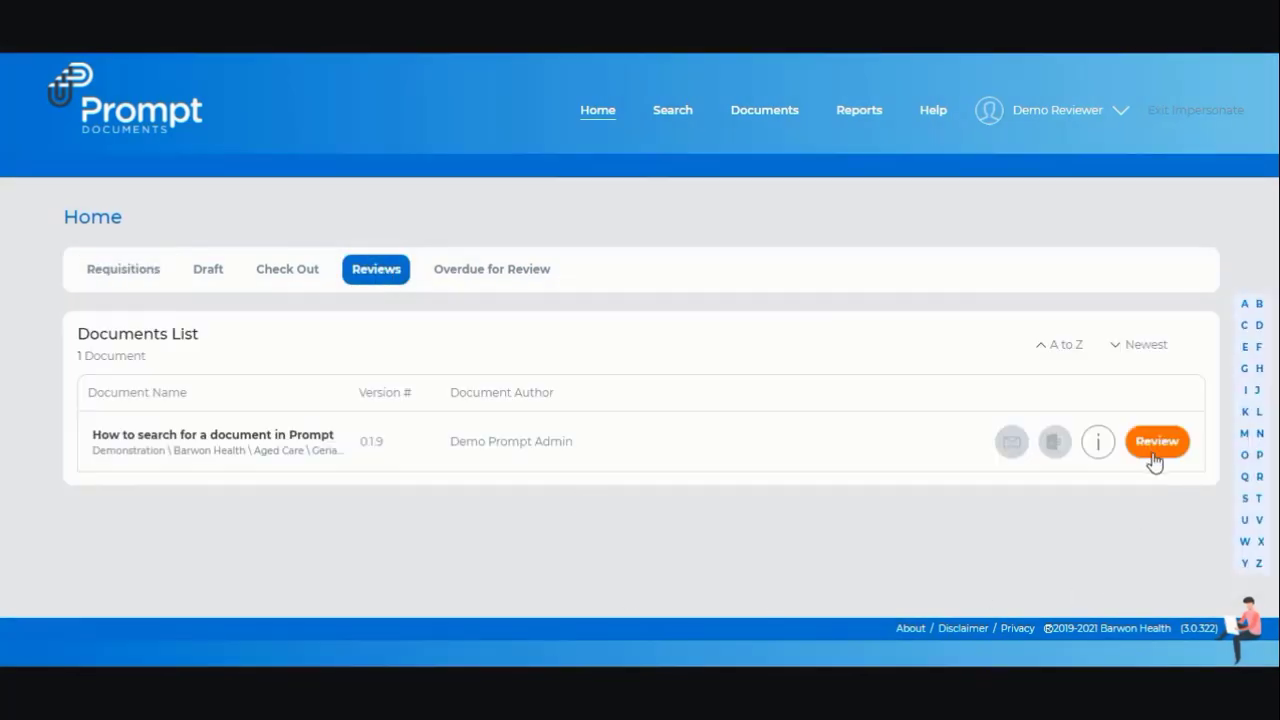
pyautogui.click(1156, 445)
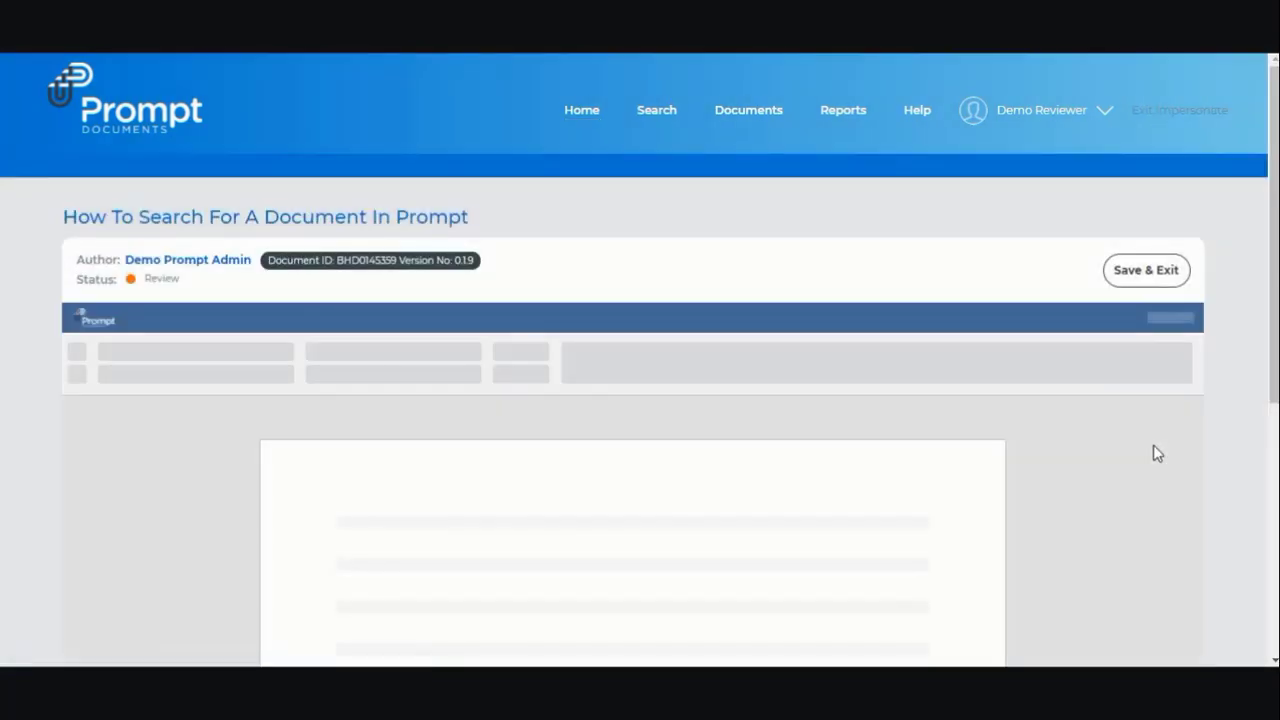
pyautogui.scroll(-4, 1157, 452)
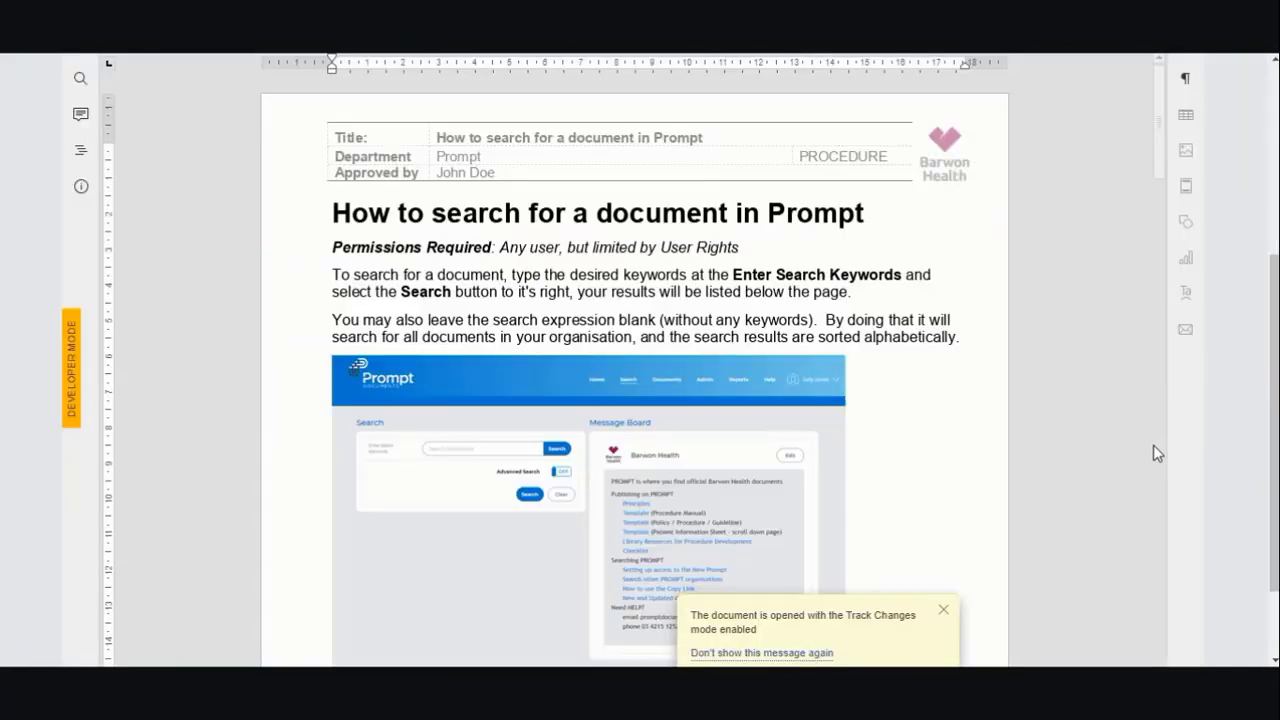
pyautogui.moveTo(1276, 377); pyautogui.dragTo(1268, 172)
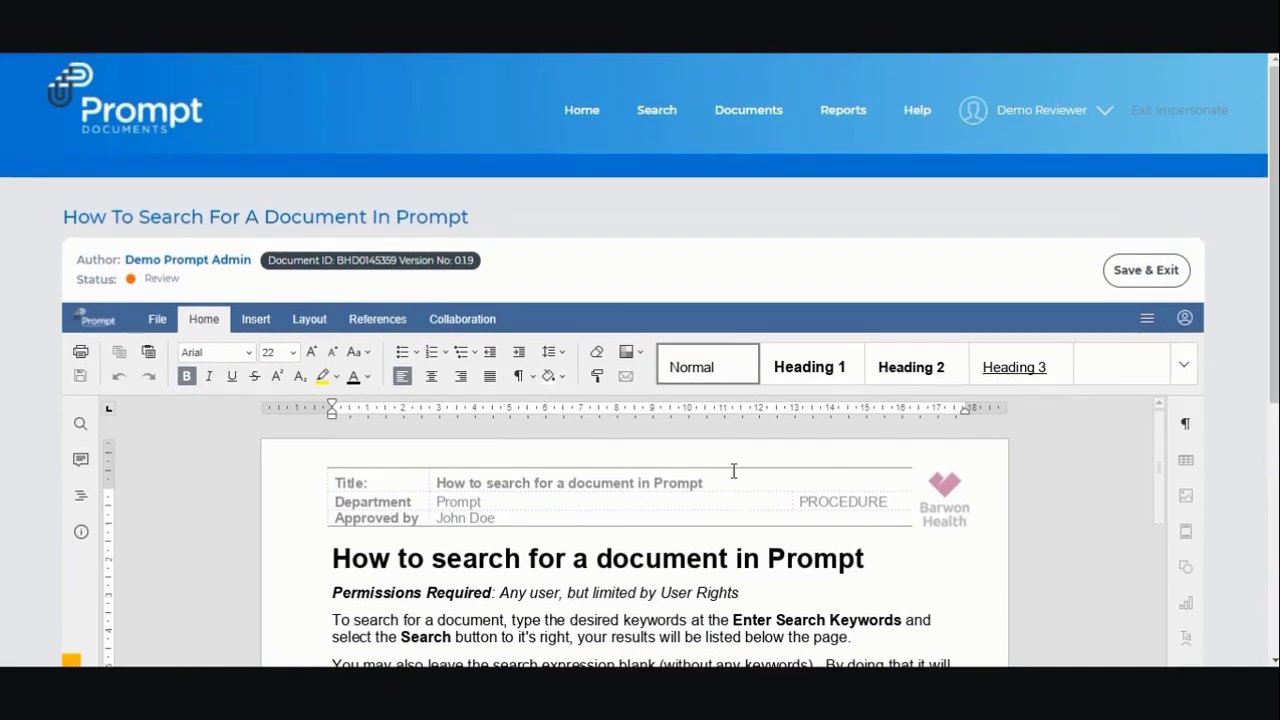
pyautogui.click(1134, 279)
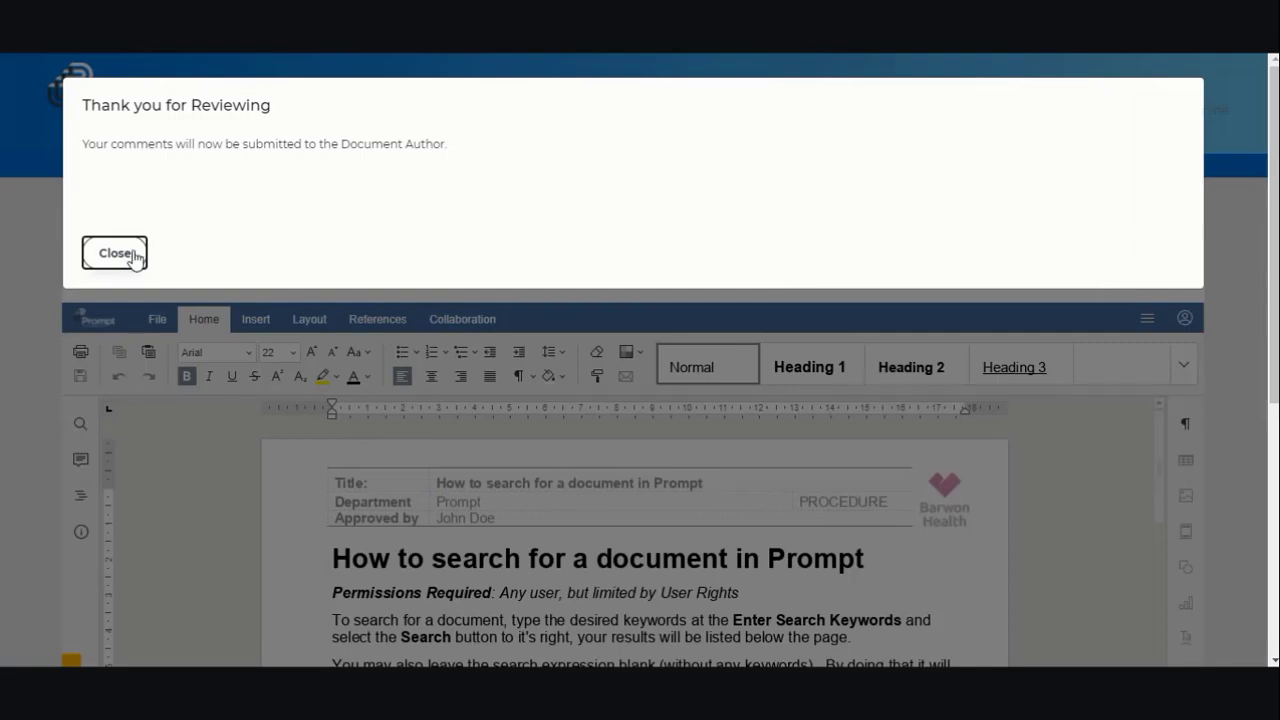
pyautogui.click(115, 253)
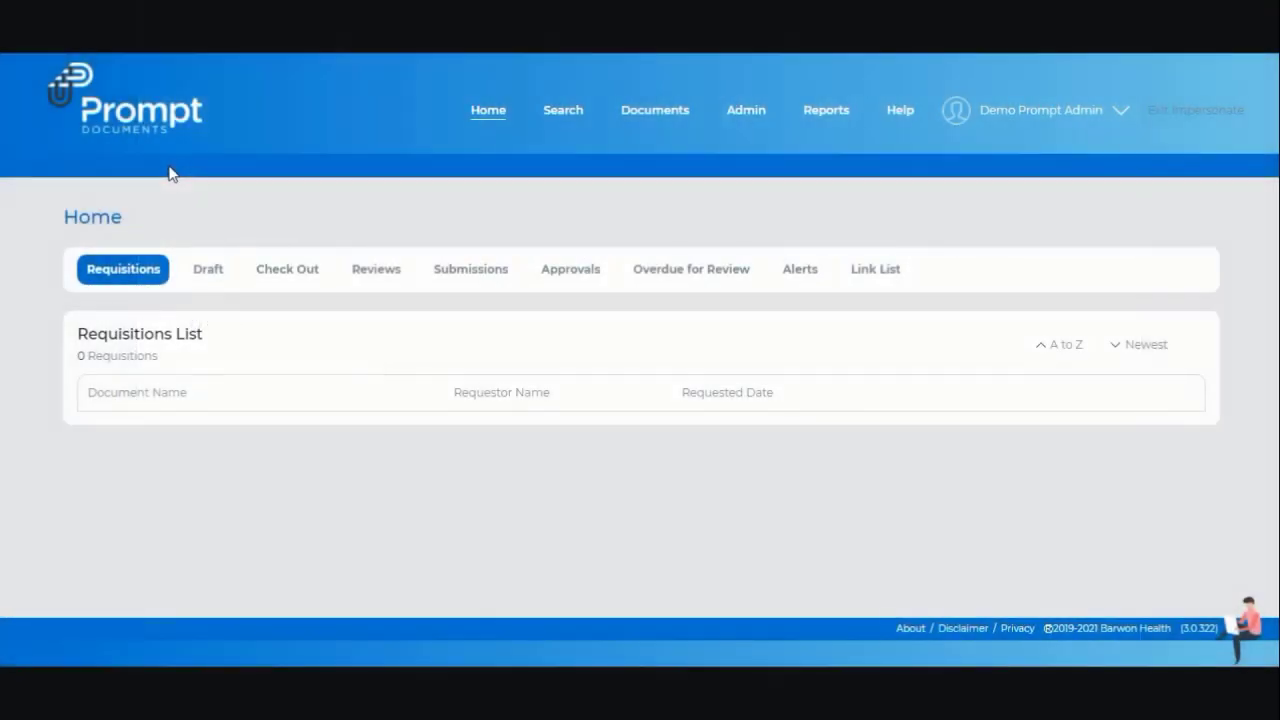
# - Reopen the procedure from Reviews, click Finish Review, and confirm submitting the reviewed version 0.19
pyautogui.click(385, 274)
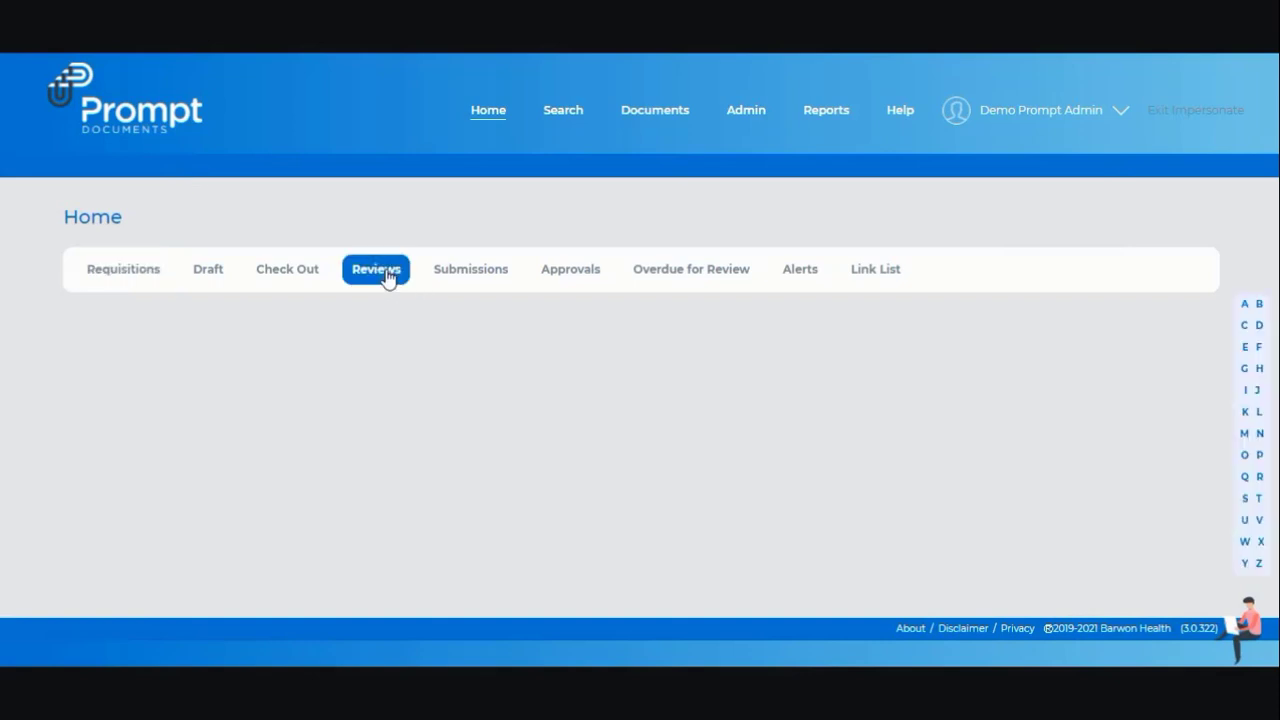
pyautogui.click(1163, 441)
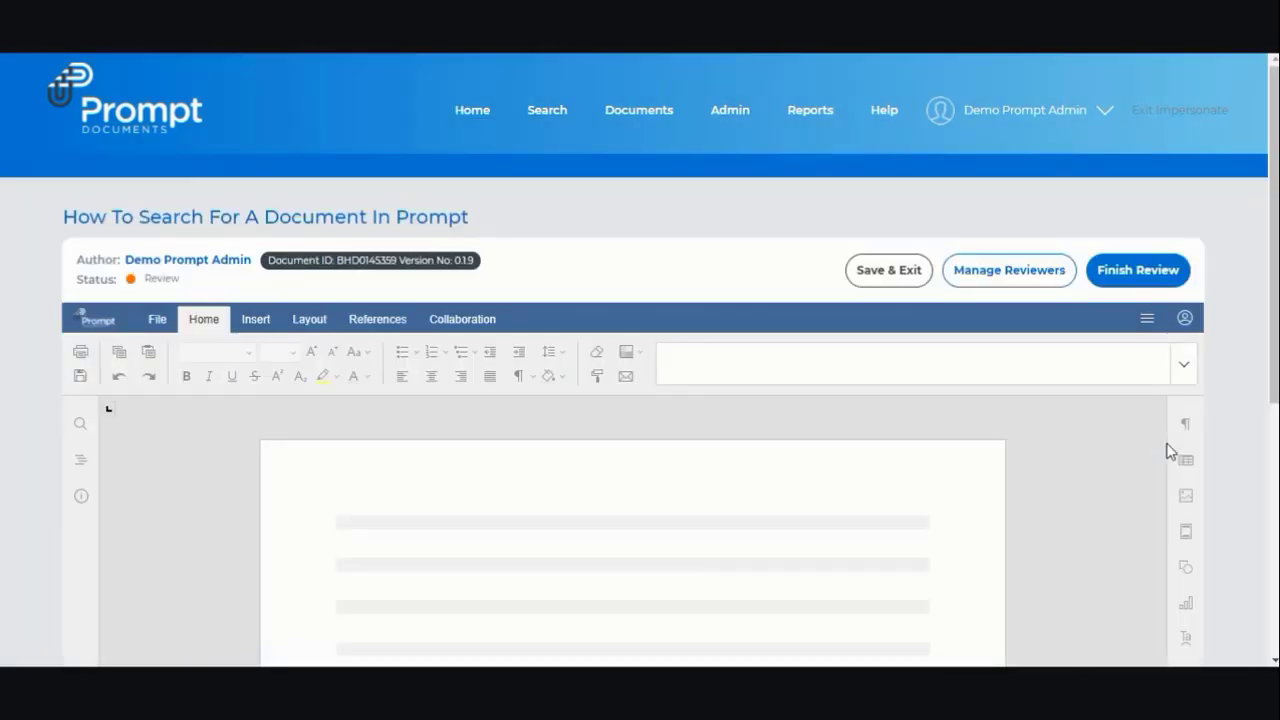
pyautogui.scroll(-3, 1170, 451)
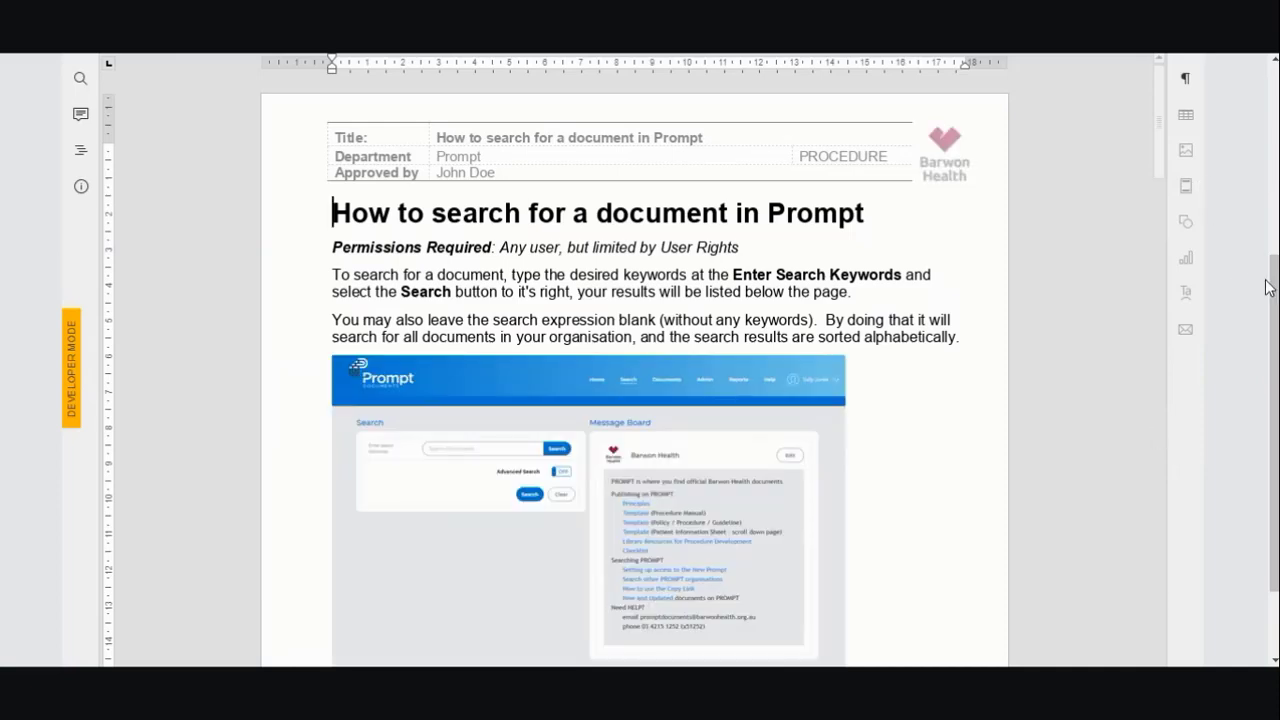
pyautogui.scroll(3, 1272, 290)
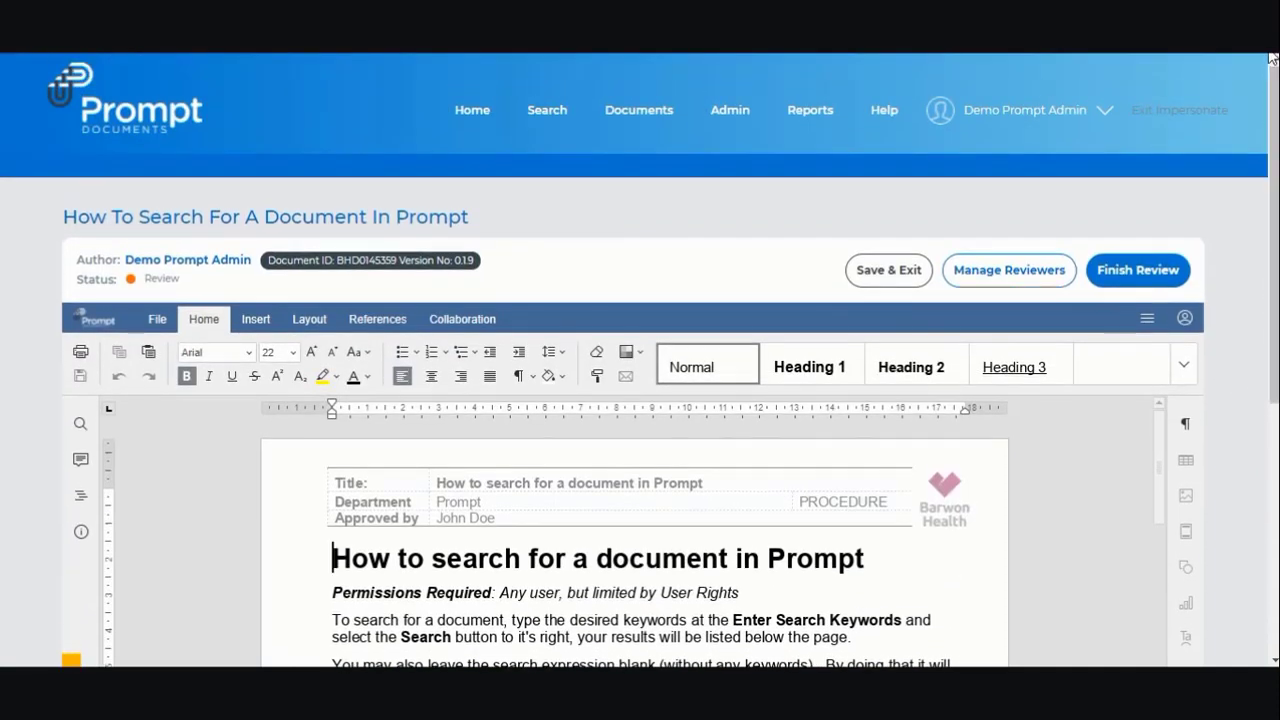
pyautogui.click(1141, 270)
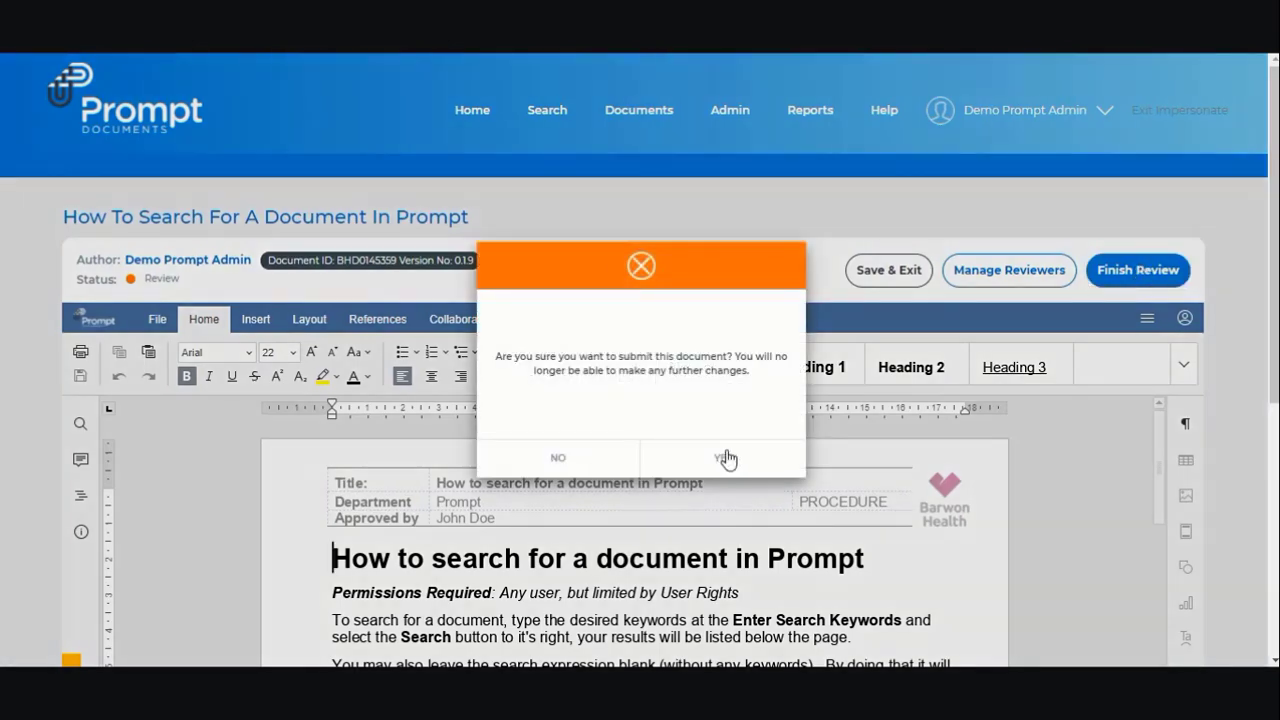
pyautogui.click(726, 452)
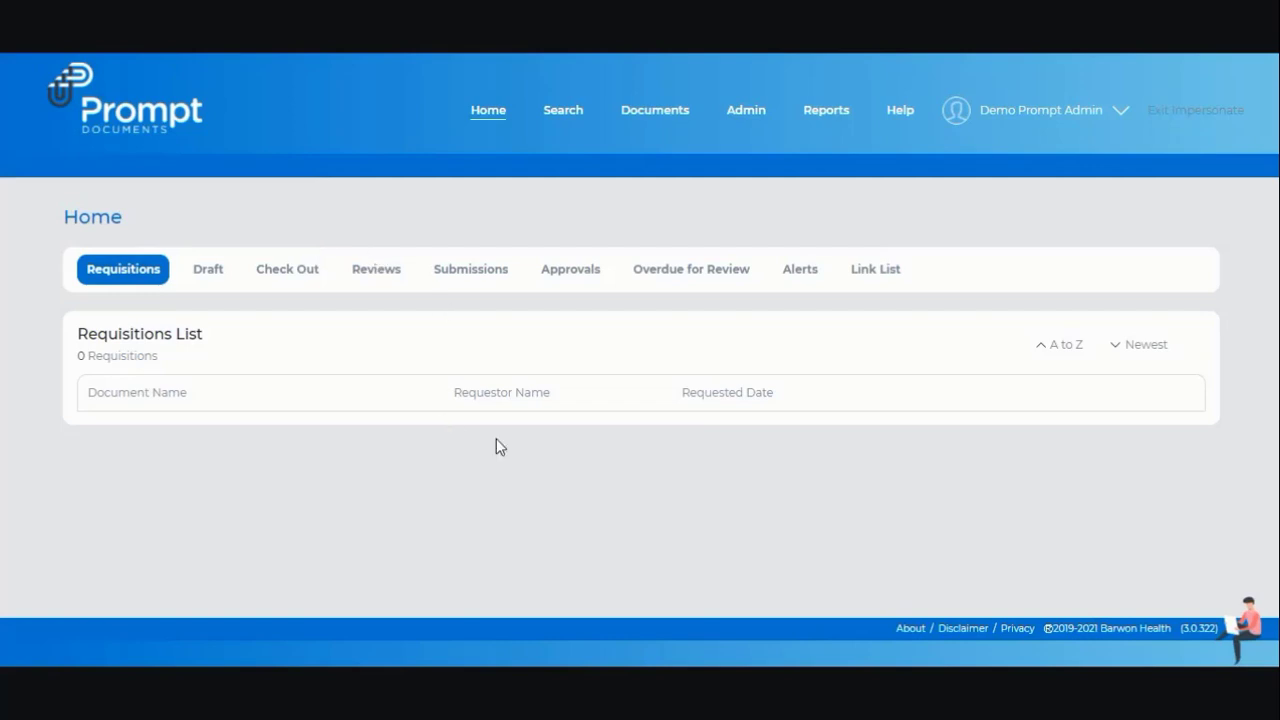
# - Open Check-In for the submitted 'How to search for a document in Prompt' procedure from Submissions
pyautogui.click(484, 279)
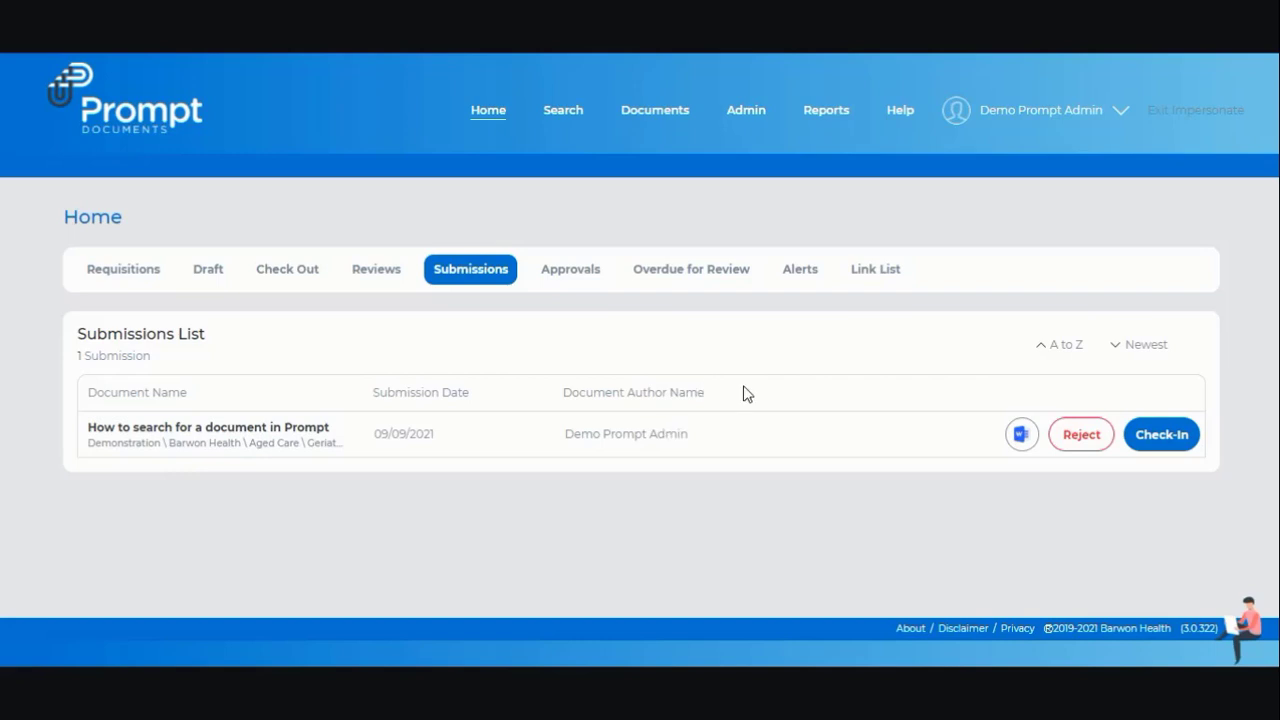
pyautogui.click(1163, 437)
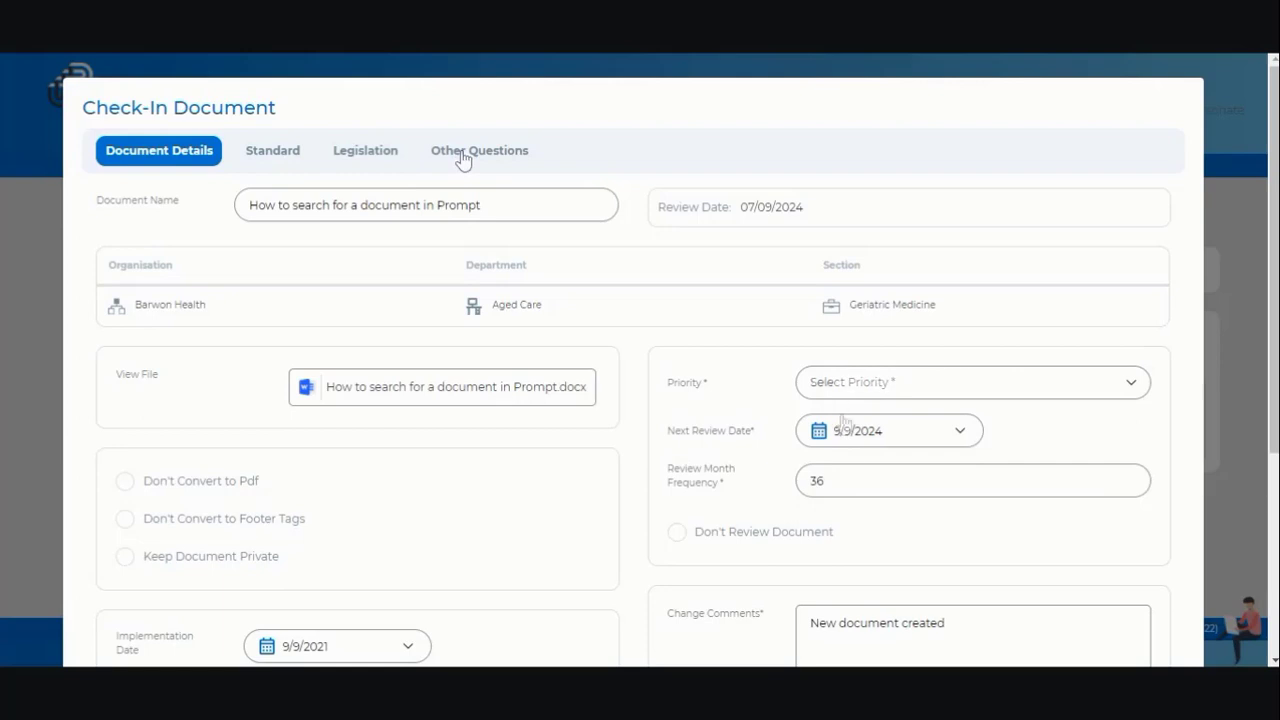
# - Step past Standard and Legislation, answer No to the policy question, and check in the procedure
pyautogui.scroll(-5, 851, 446)
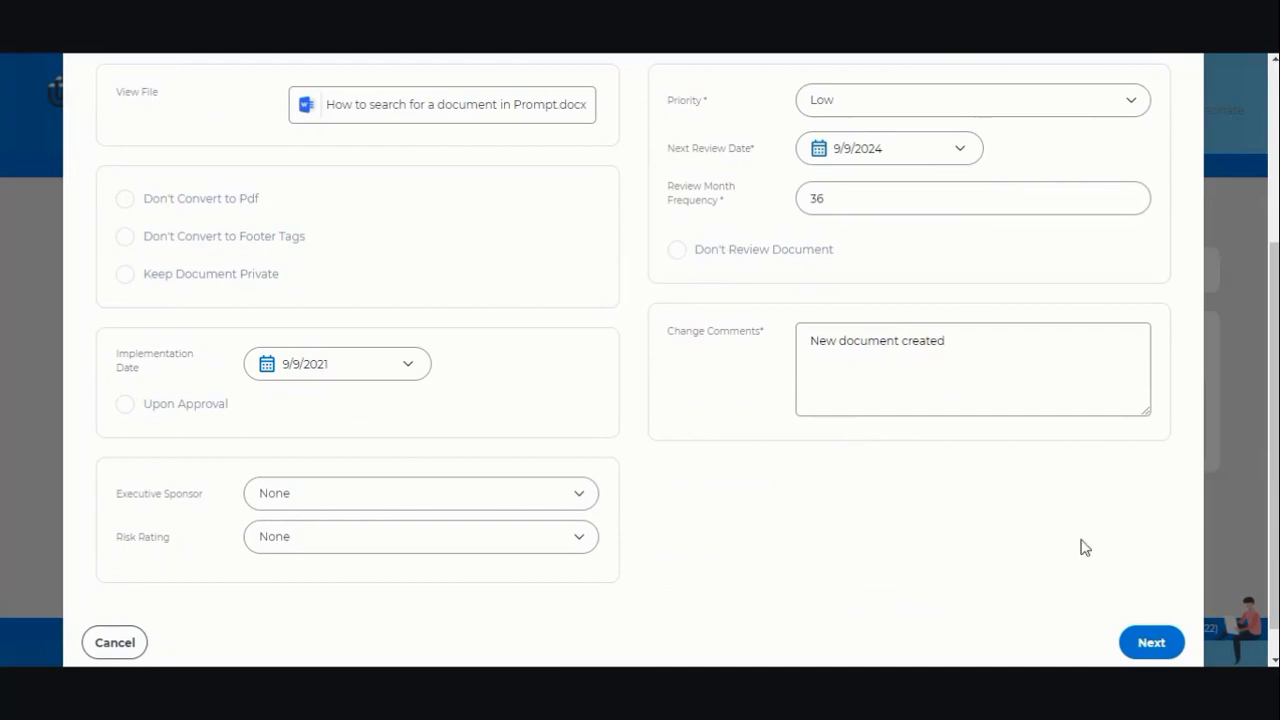
pyautogui.click(1151, 642)
pyautogui.click(1162, 492)
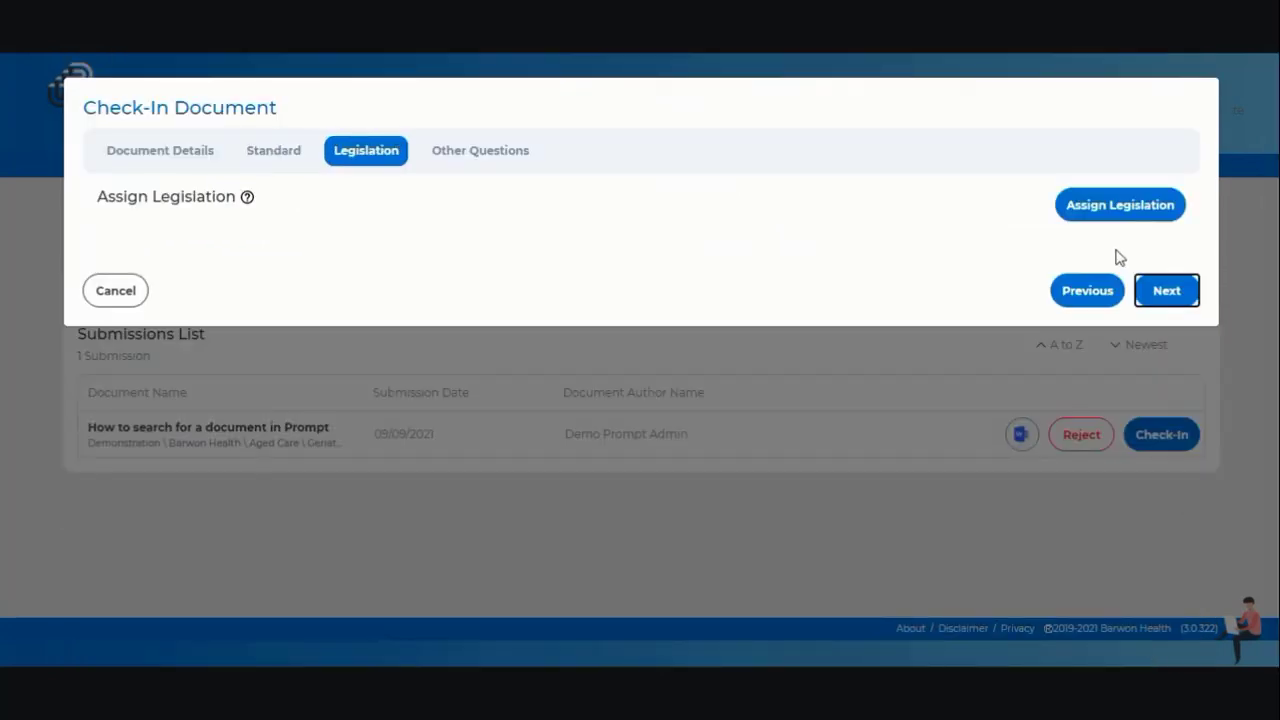
pyautogui.click(1167, 291)
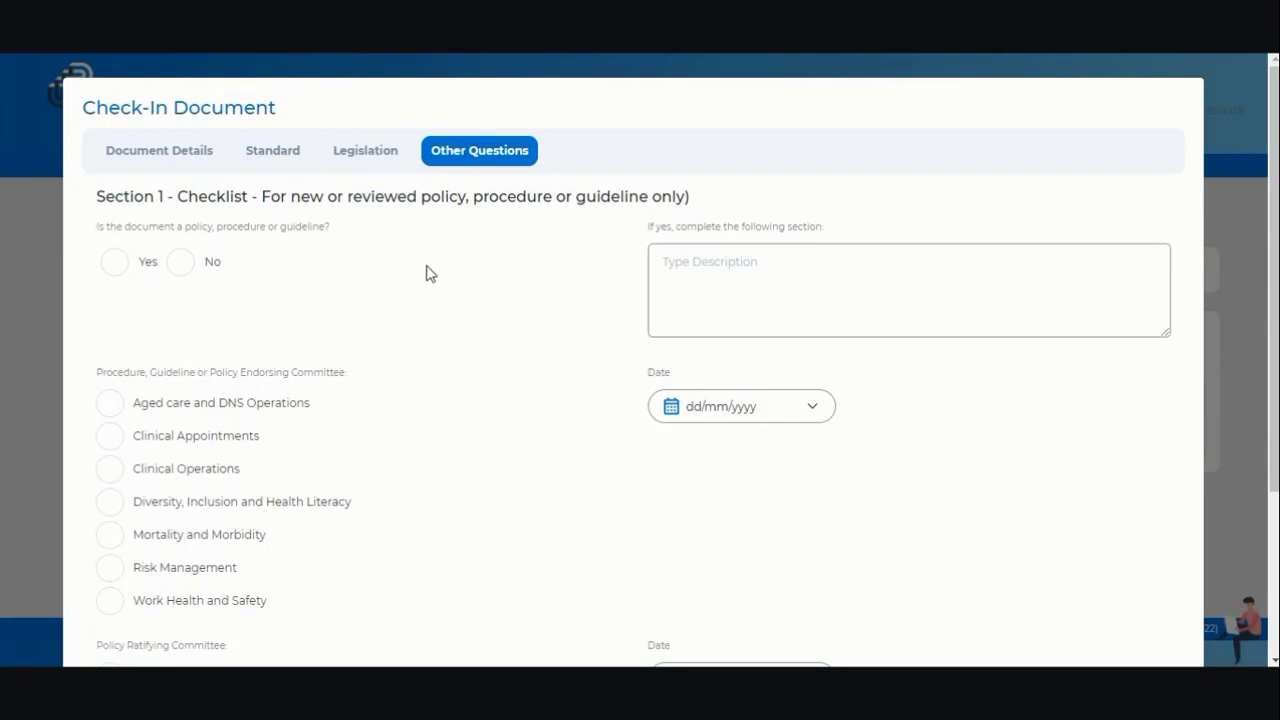
pyautogui.click(181, 262)
pyautogui.scroll(-3, 270, 477)
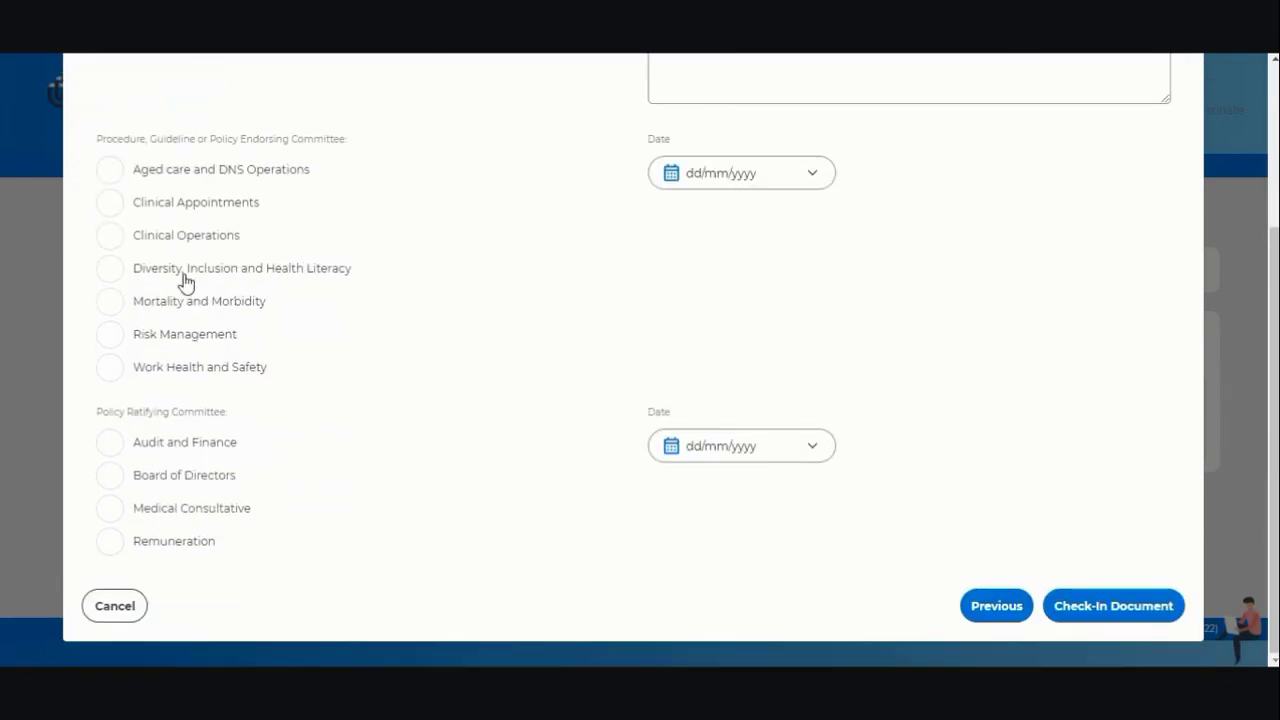
pyautogui.scroll(3, 110, 380)
pyautogui.scroll(-3, 960, 510)
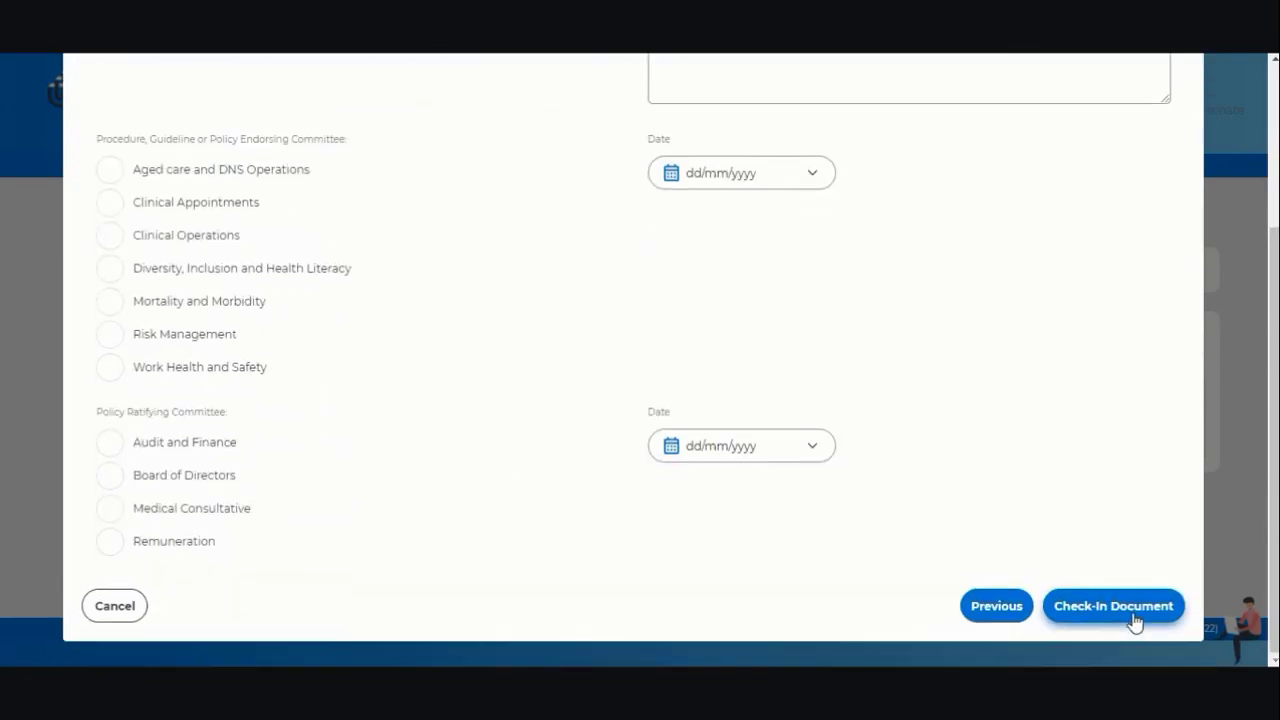
pyautogui.click(1134, 615)
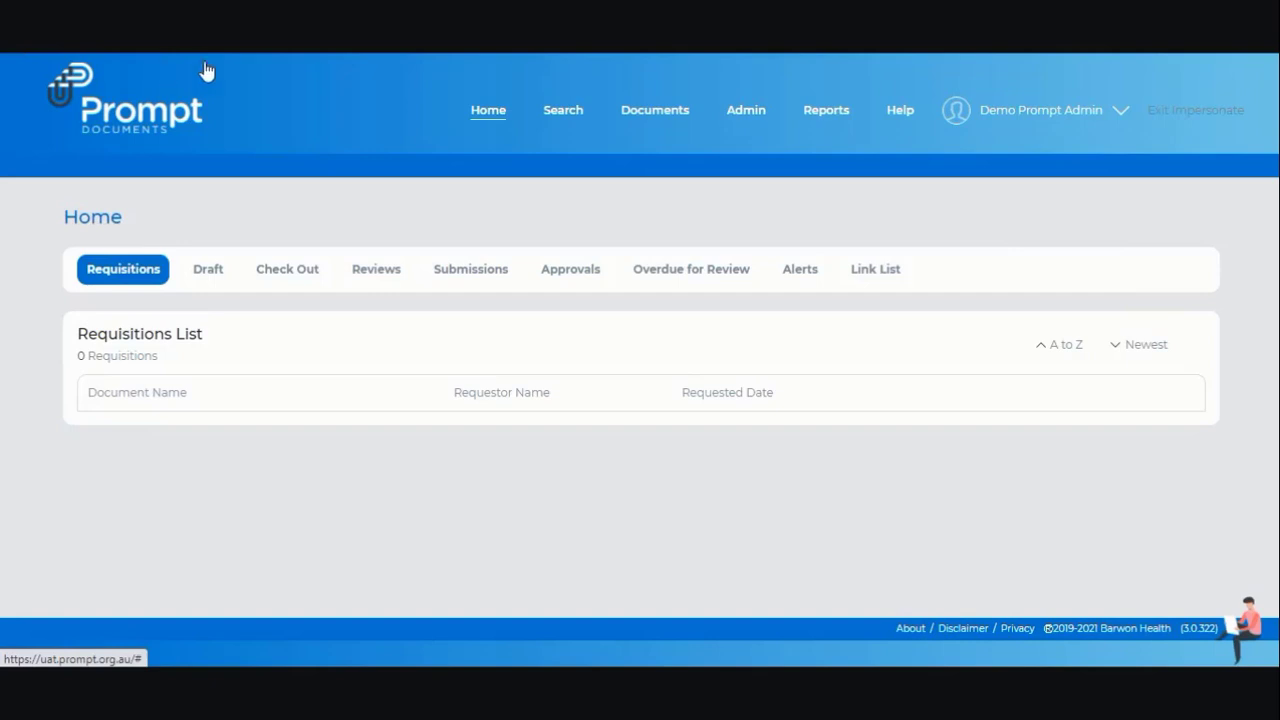
# - Open the Approve form for the version 0.1 procedure from the Approvals list
pyautogui.click(578, 275)
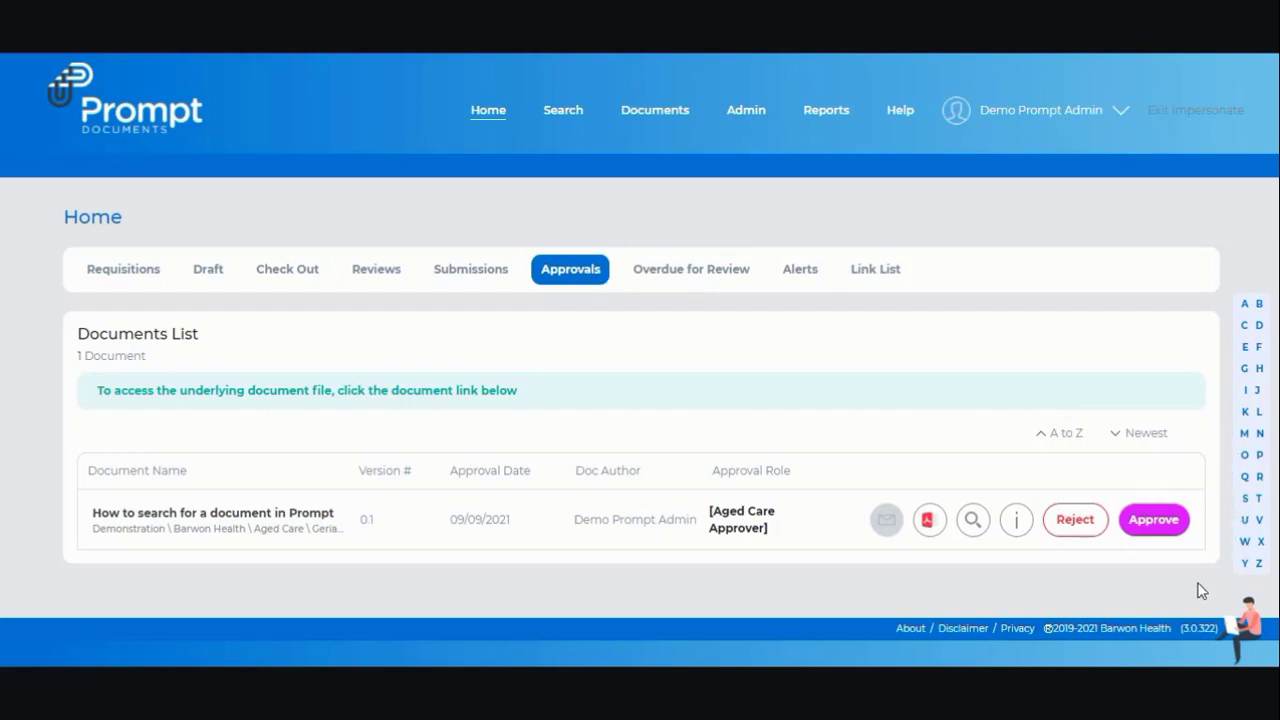
pyautogui.click(1152, 519)
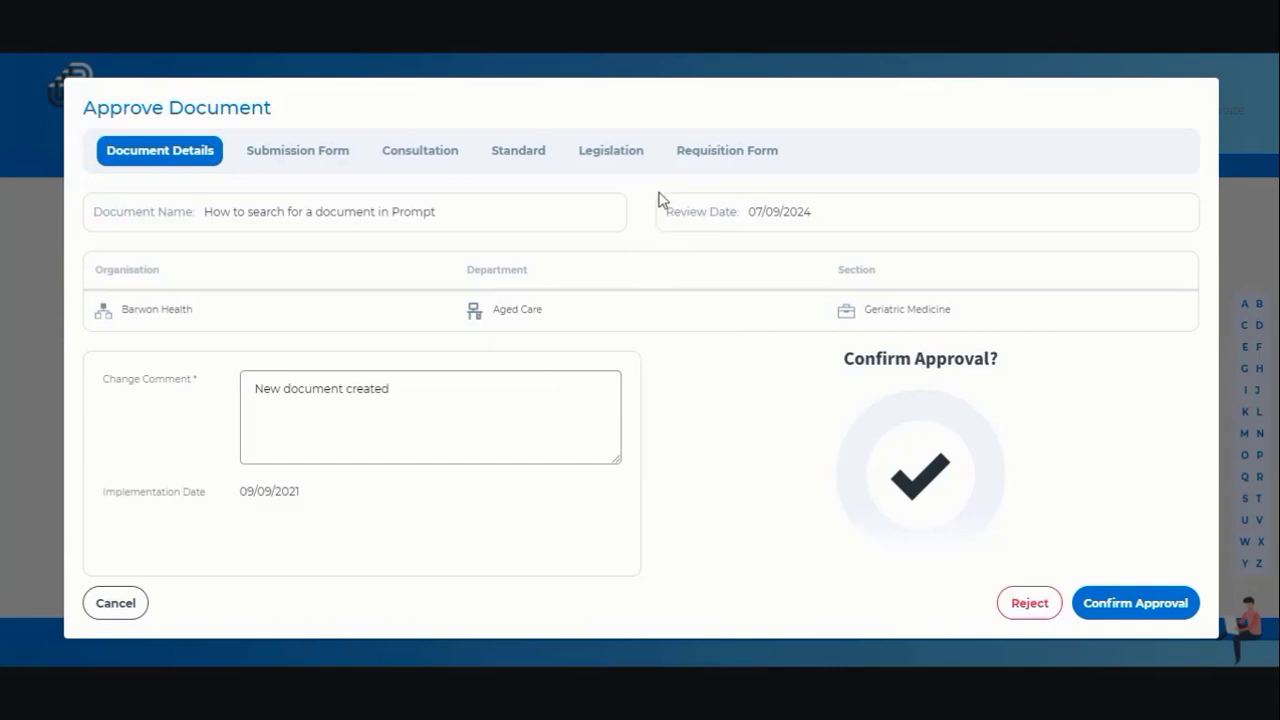
# - Inspect the check-in answers, consulted authors and reviewers, and the document changes preview
pyautogui.click(309, 161)
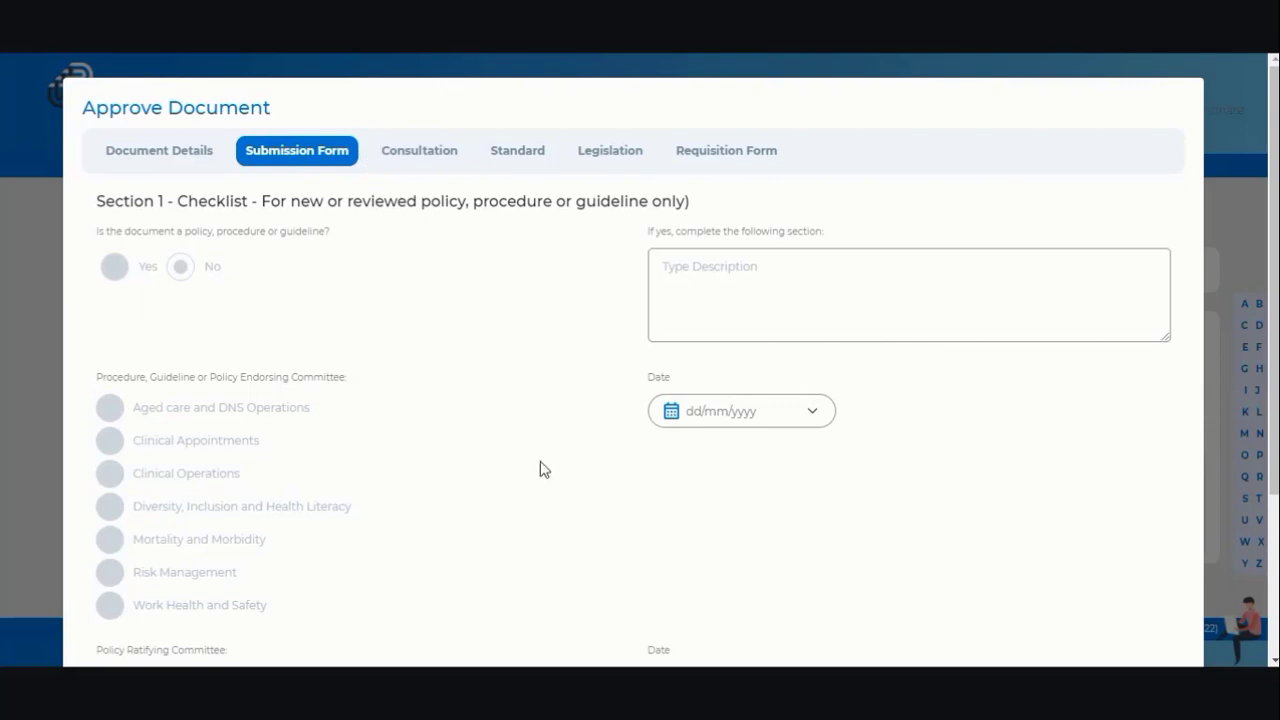
pyautogui.click(428, 155)
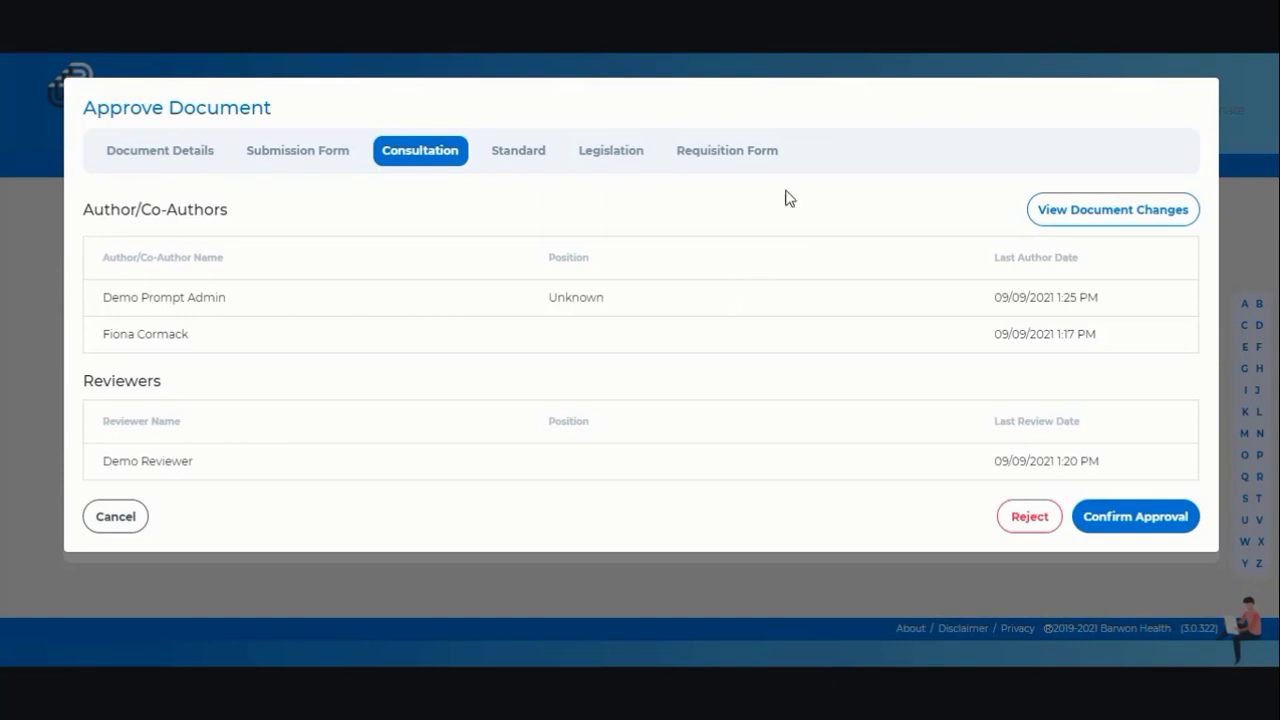
pyautogui.click(1108, 218)
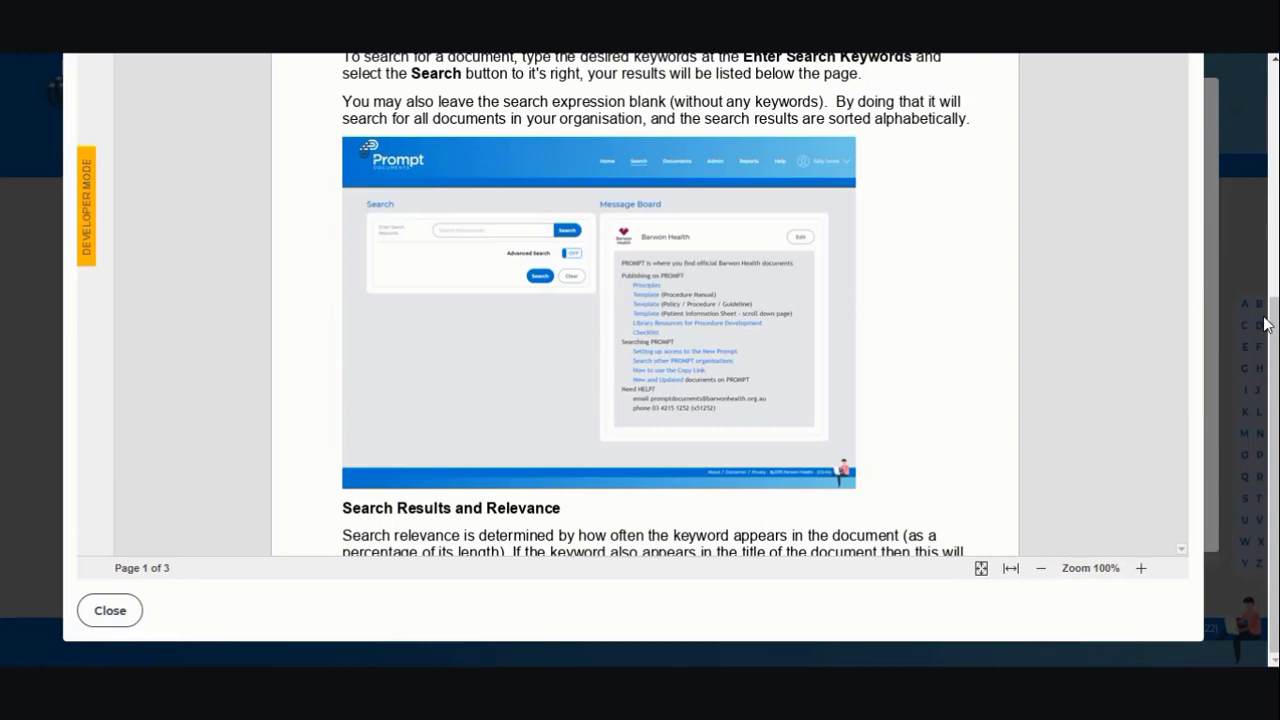
pyautogui.moveTo(1271, 320); pyautogui.dragTo(1273, 104)
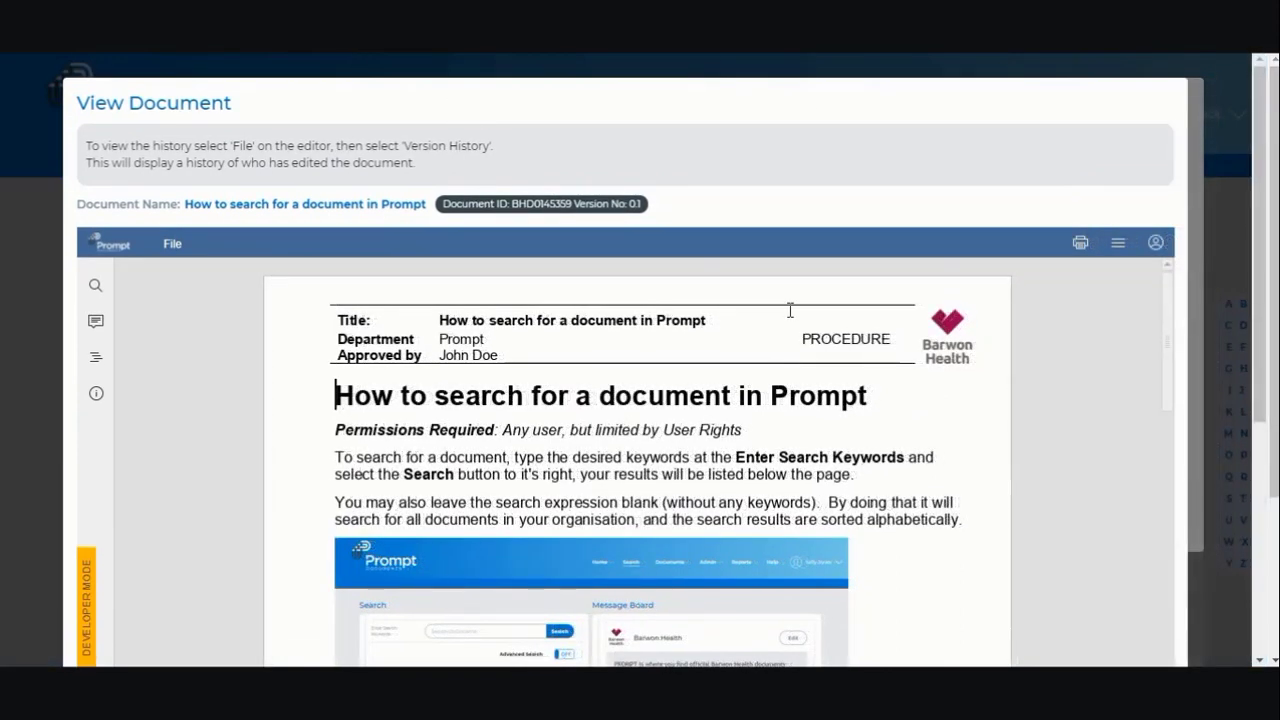
pyautogui.moveTo(1259, 190); pyautogui.dragTo(1230, 477)
pyautogui.click(112, 606)
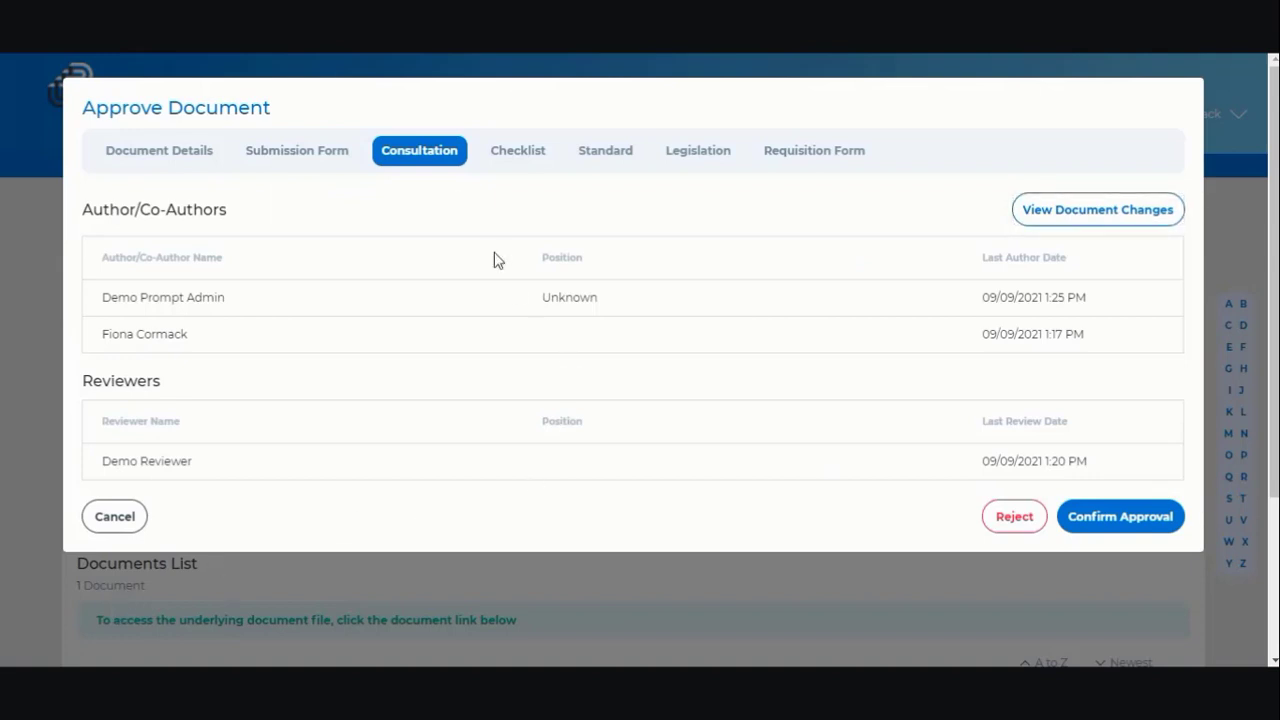
# - Mark the procedure as a Minor Review on the checklist and confirm approval
pyautogui.click(500, 155)
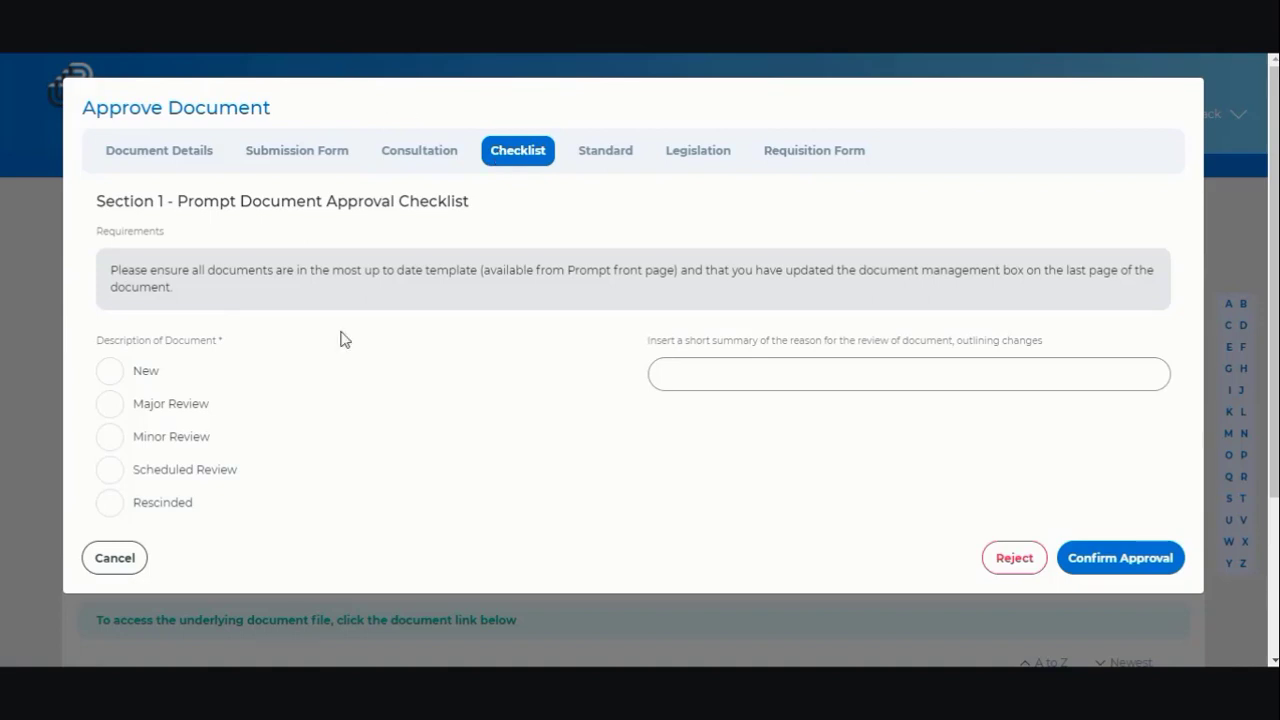
pyautogui.click(110, 437)
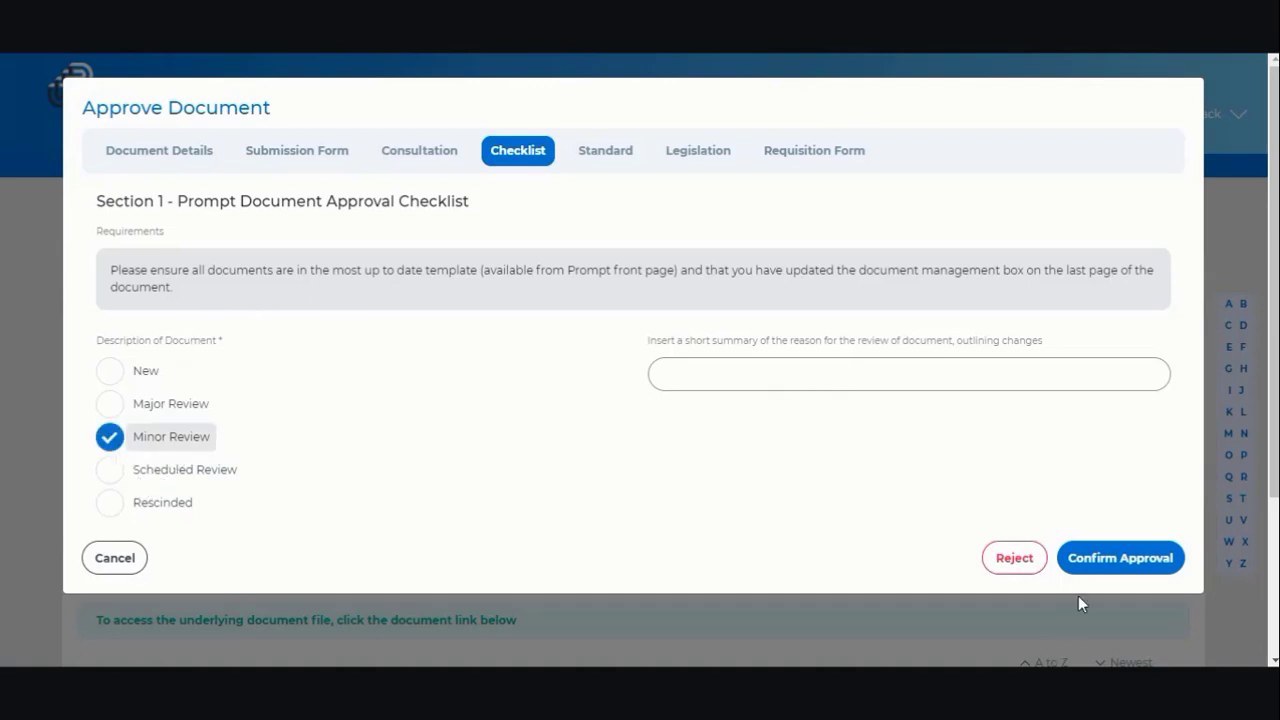
pyautogui.click(1157, 578)
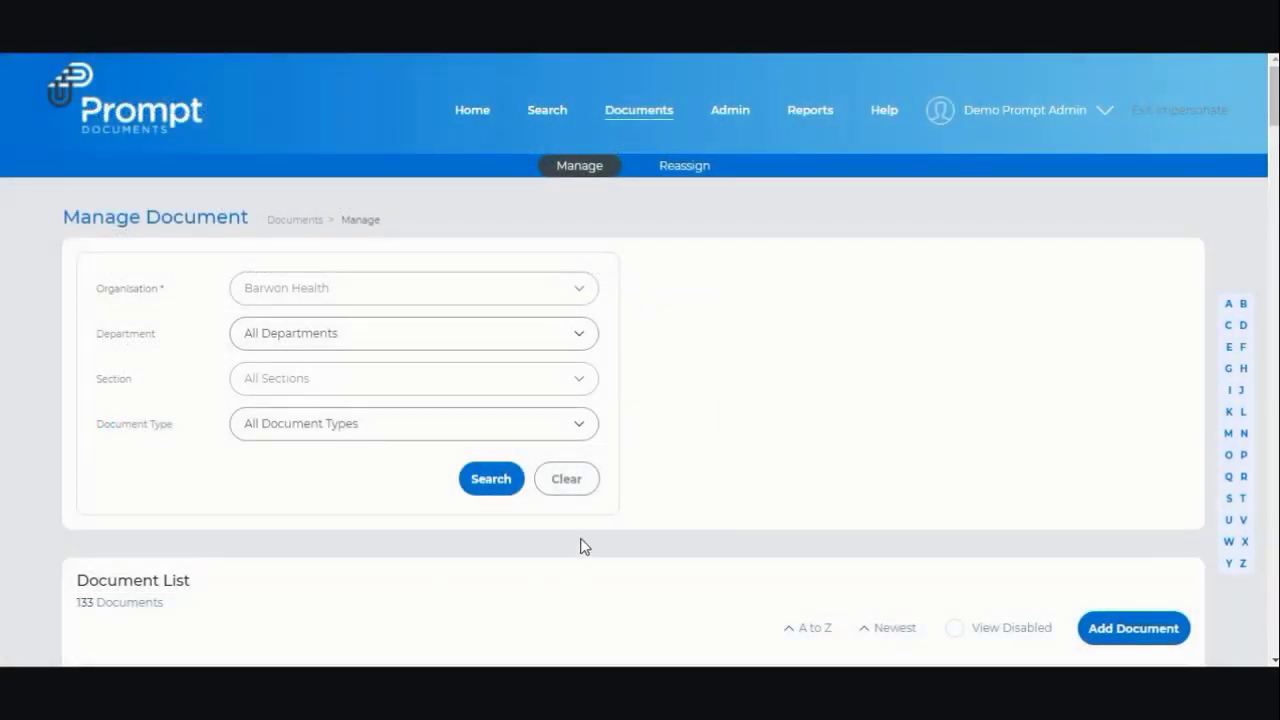
# - Jump to the H documents, then return Home and list the 4 draft documents on the Draft tab
pyautogui.click(1244, 369)
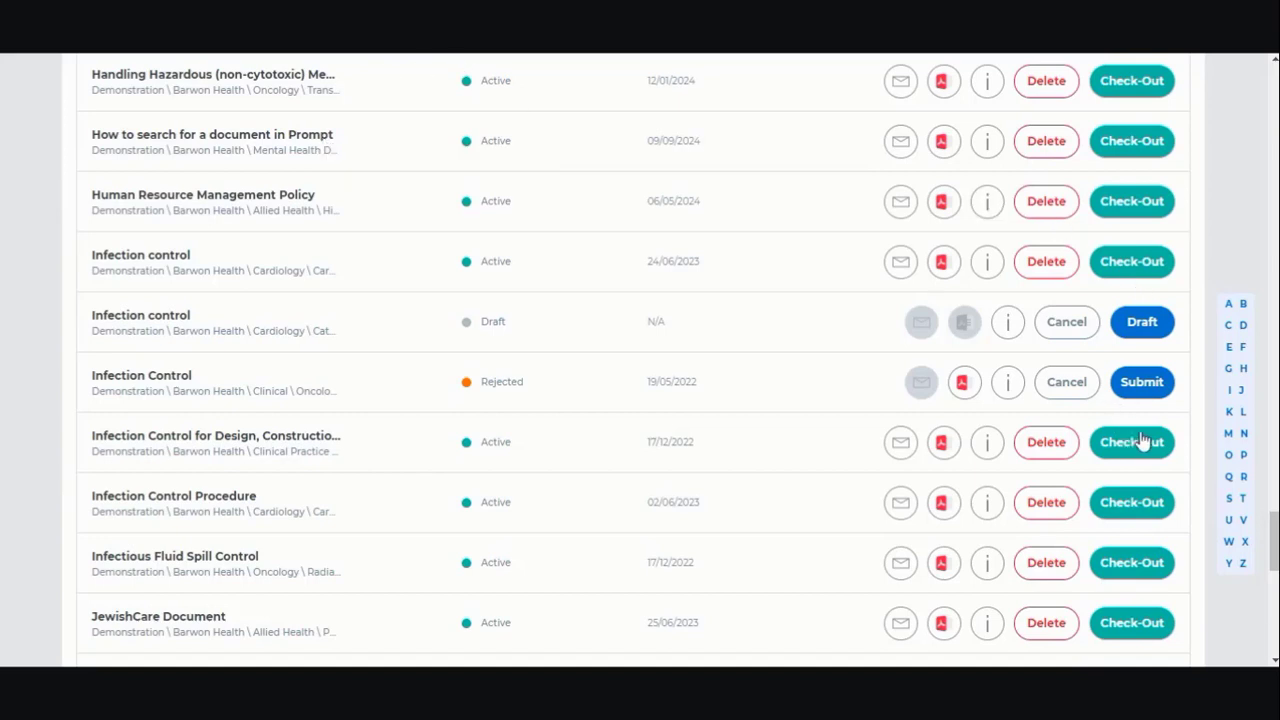
pyautogui.moveTo(1271, 535); pyautogui.dragTo(1240, 80)
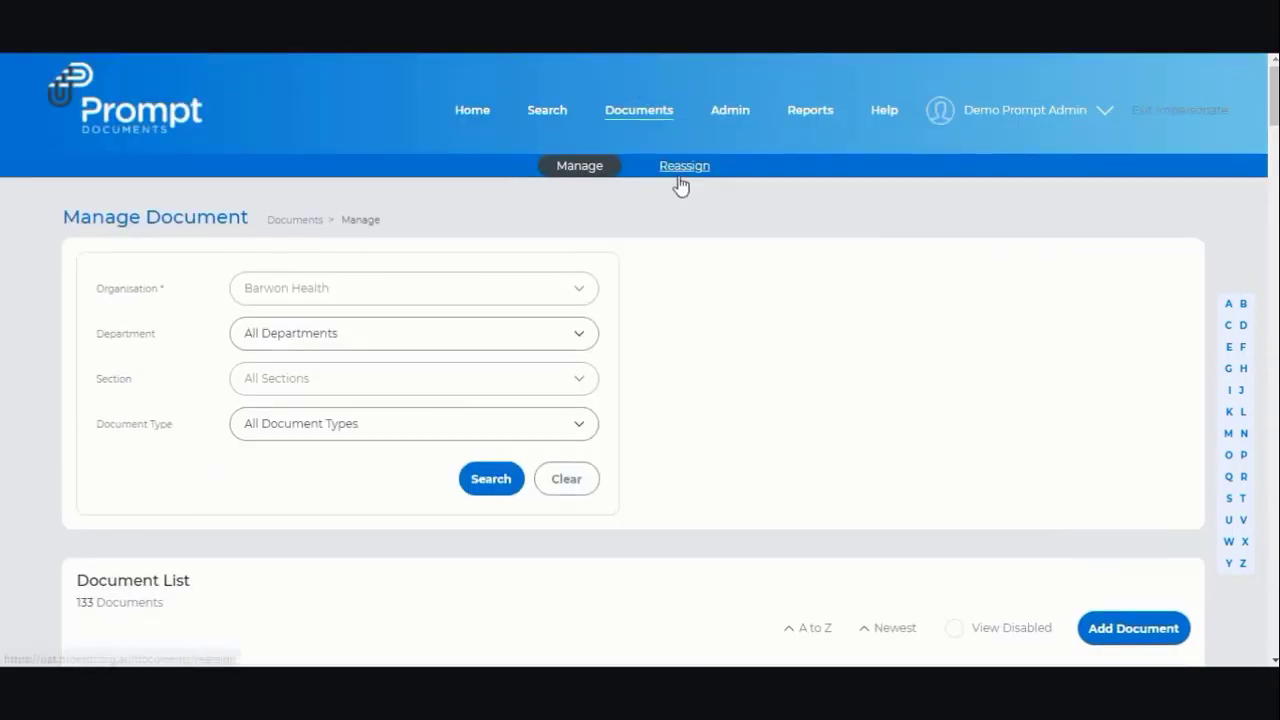
pyautogui.click(482, 110)
pyautogui.click(219, 273)
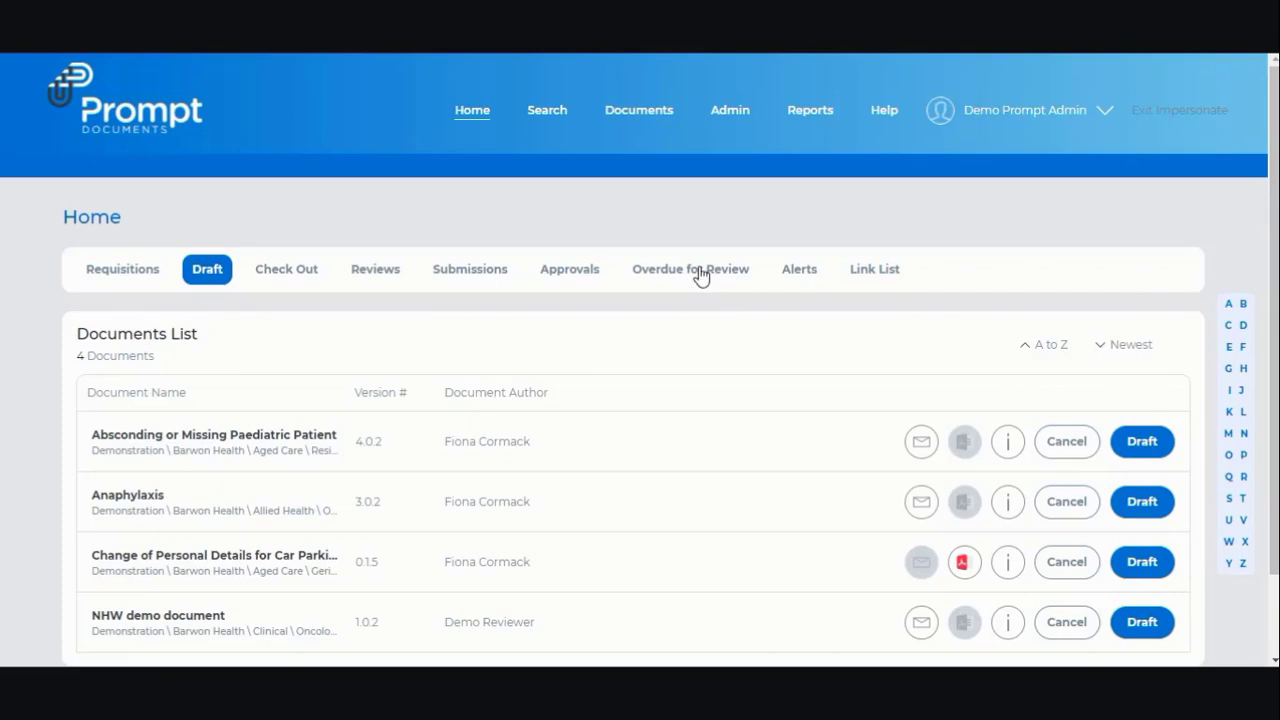
# - Browse the 32 checked-out documents on the Home page, then return to the Search page
pyautogui.click(300, 270)
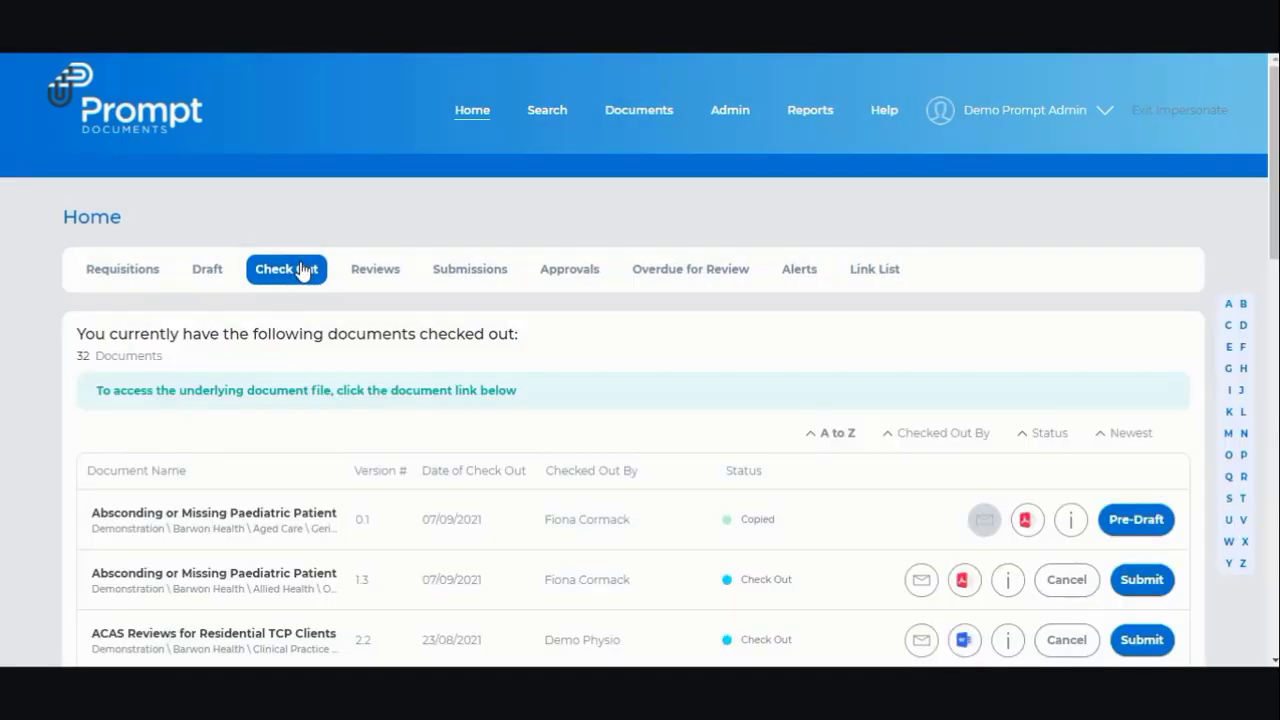
pyautogui.scroll(-5, 330, 289)
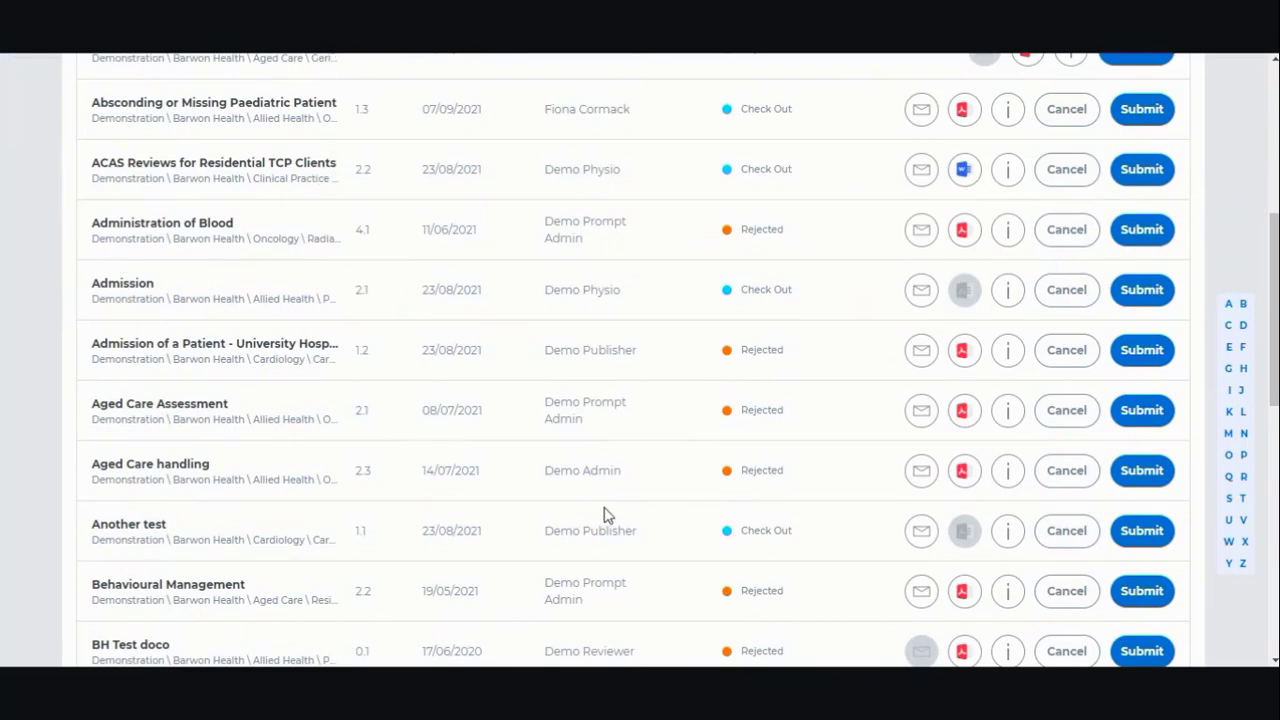
pyautogui.scroll(4, 606, 516)
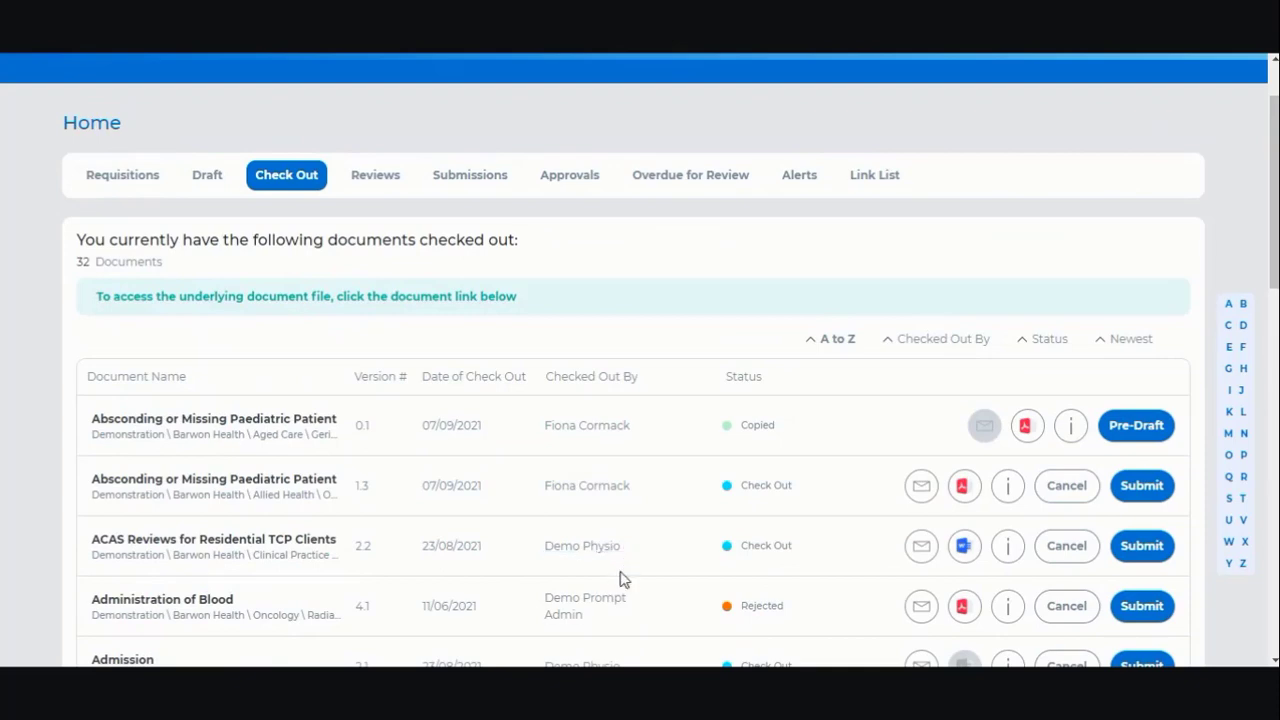
pyautogui.scroll(-1, 623, 597)
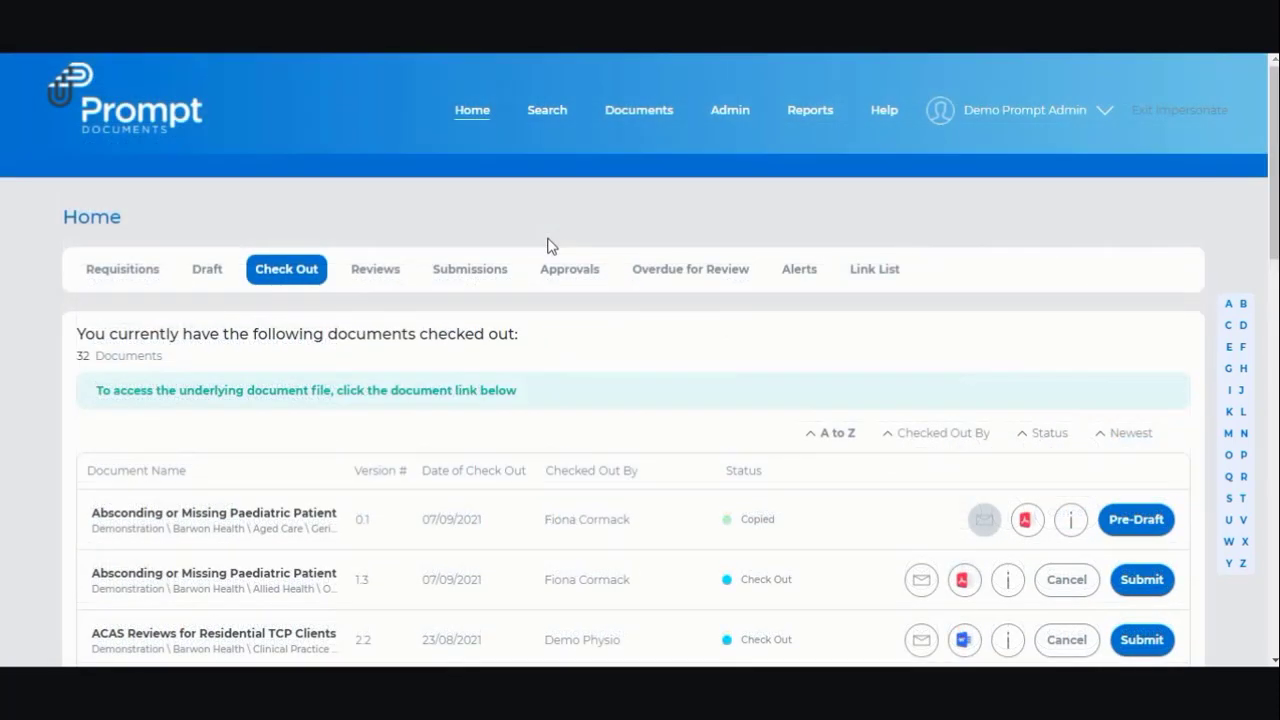
pyautogui.click(546, 116)
# - Search for documents across All Organisations
pyautogui.scroll(-3, 437, 386)
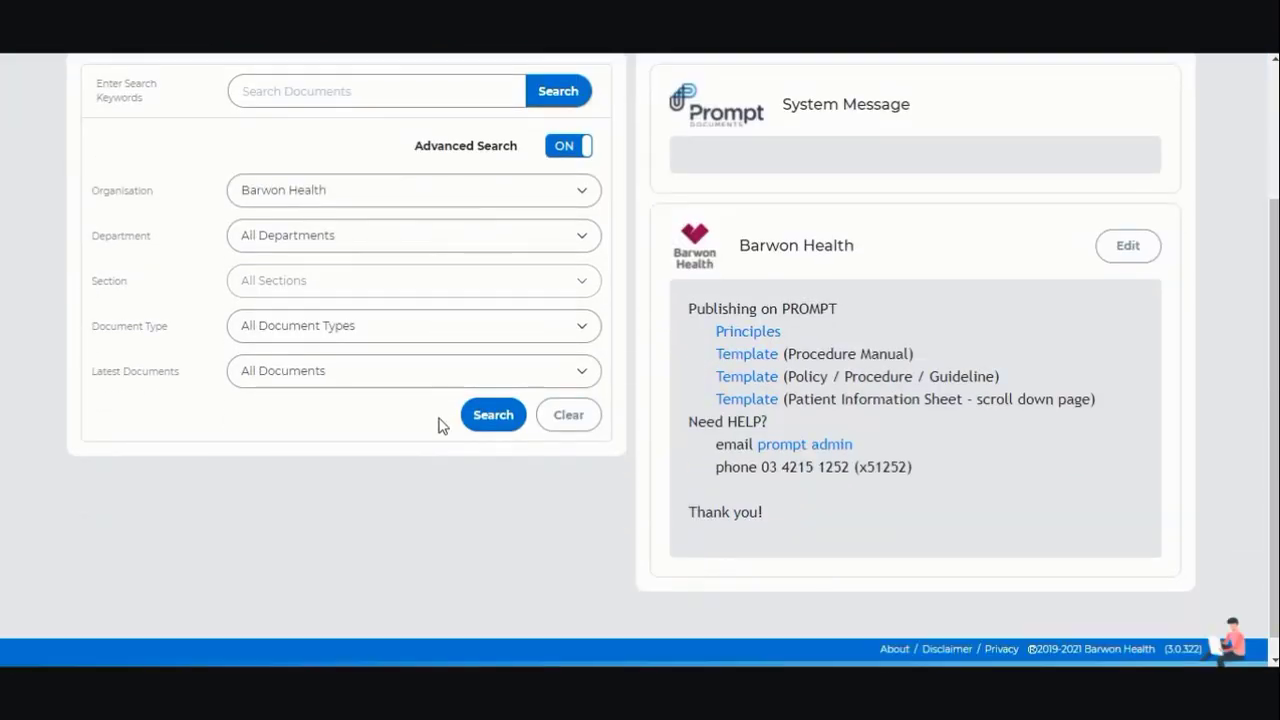
pyautogui.scroll(-1, 470, 500)
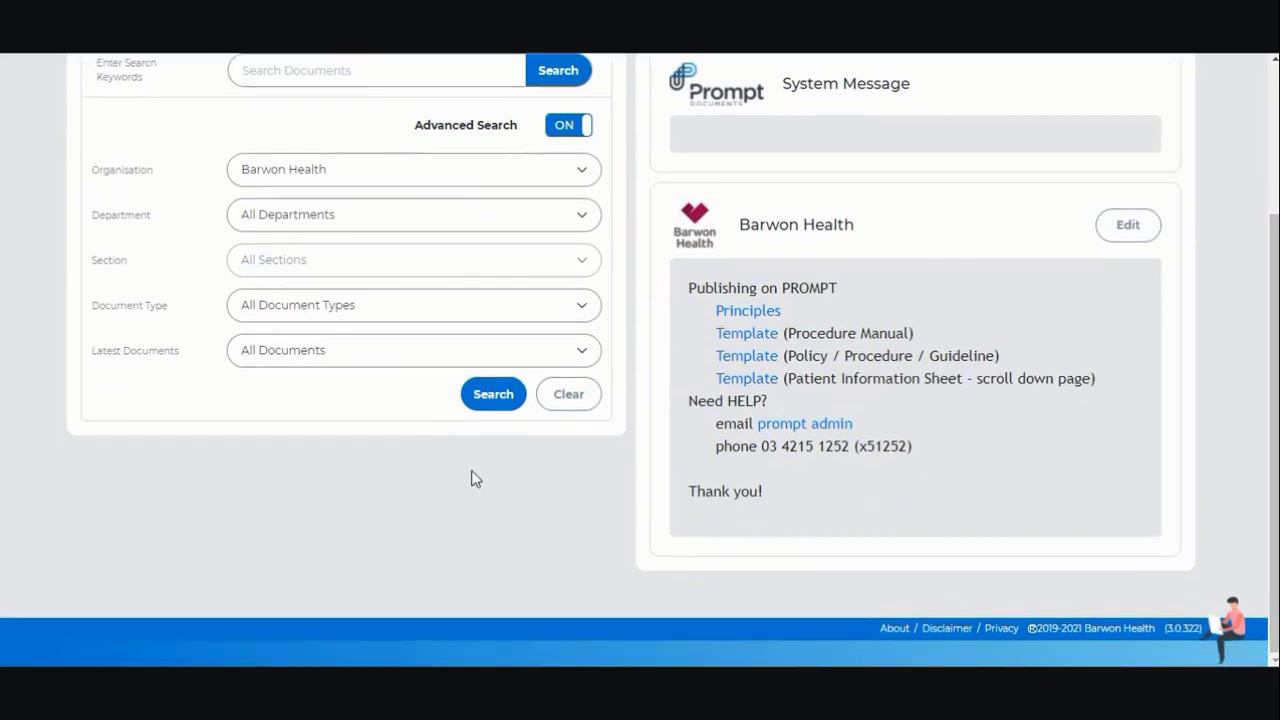
pyautogui.click(372, 183)
pyautogui.click(370, 205)
pyautogui.click(505, 402)
# - Copy Hornsby's Absconding or Missing Paediatric Patient document into Aged Care, Geriatric Medicine
pyautogui.scroll(-3, 342, 458)
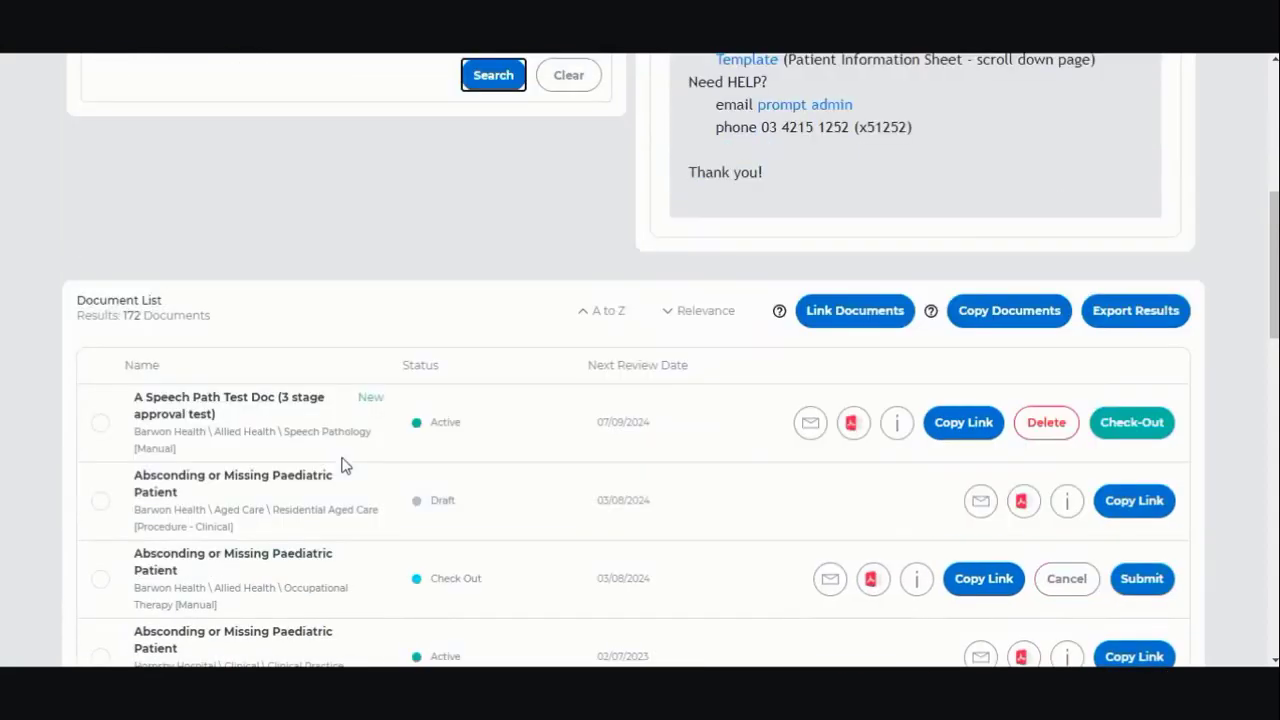
pyautogui.scroll(-4, 341, 465)
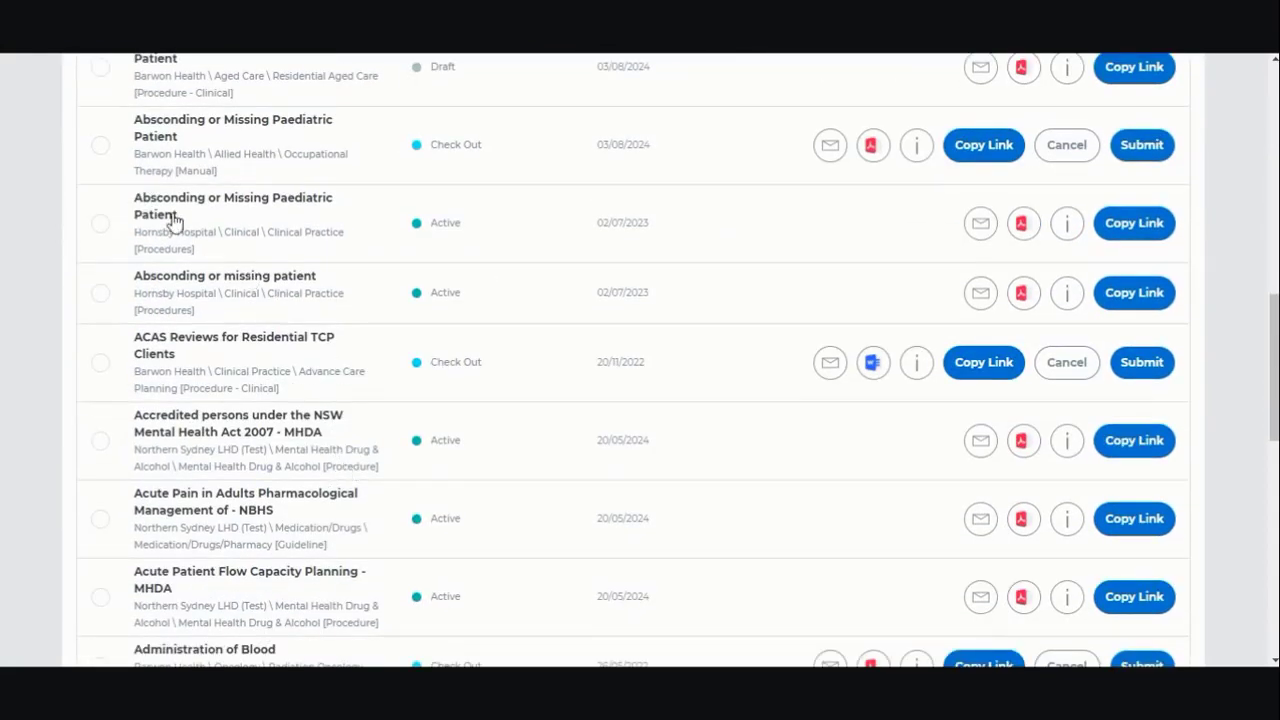
pyautogui.click(101, 224)
pyautogui.scroll(1, 872, 373)
pyautogui.scroll(2, 872, 373)
pyautogui.click(1012, 163)
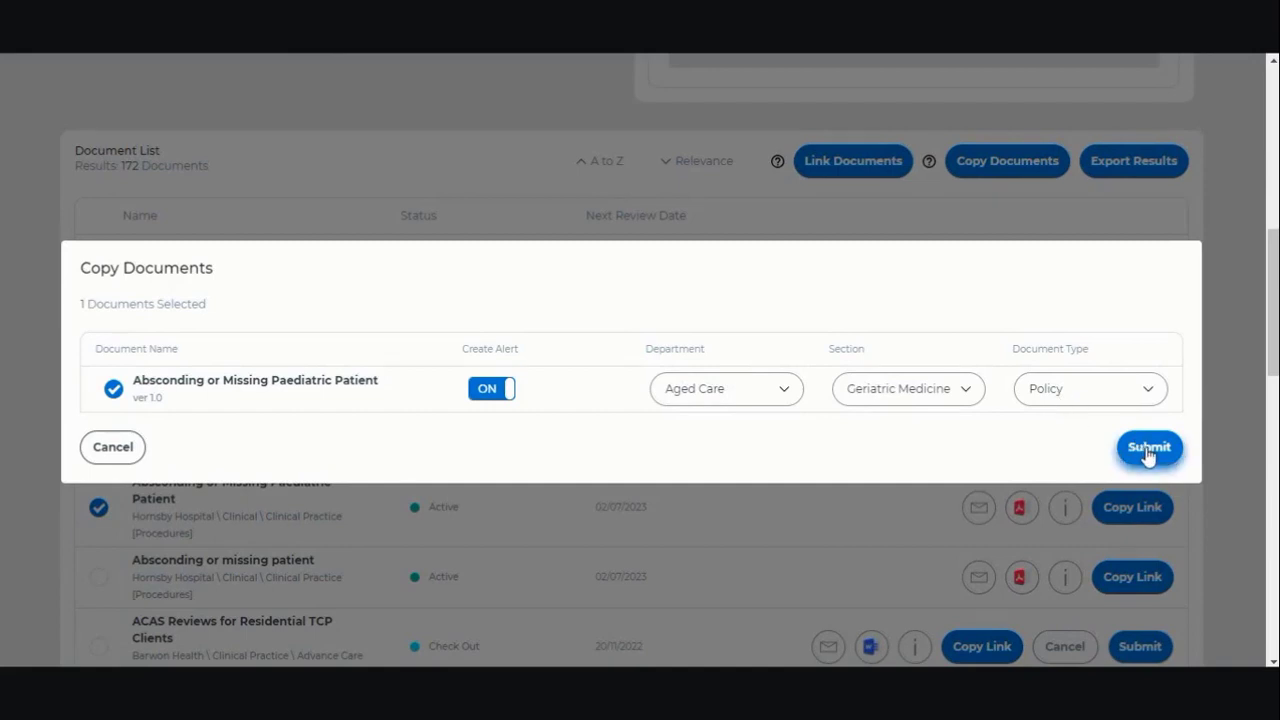
pyautogui.click(1149, 450)
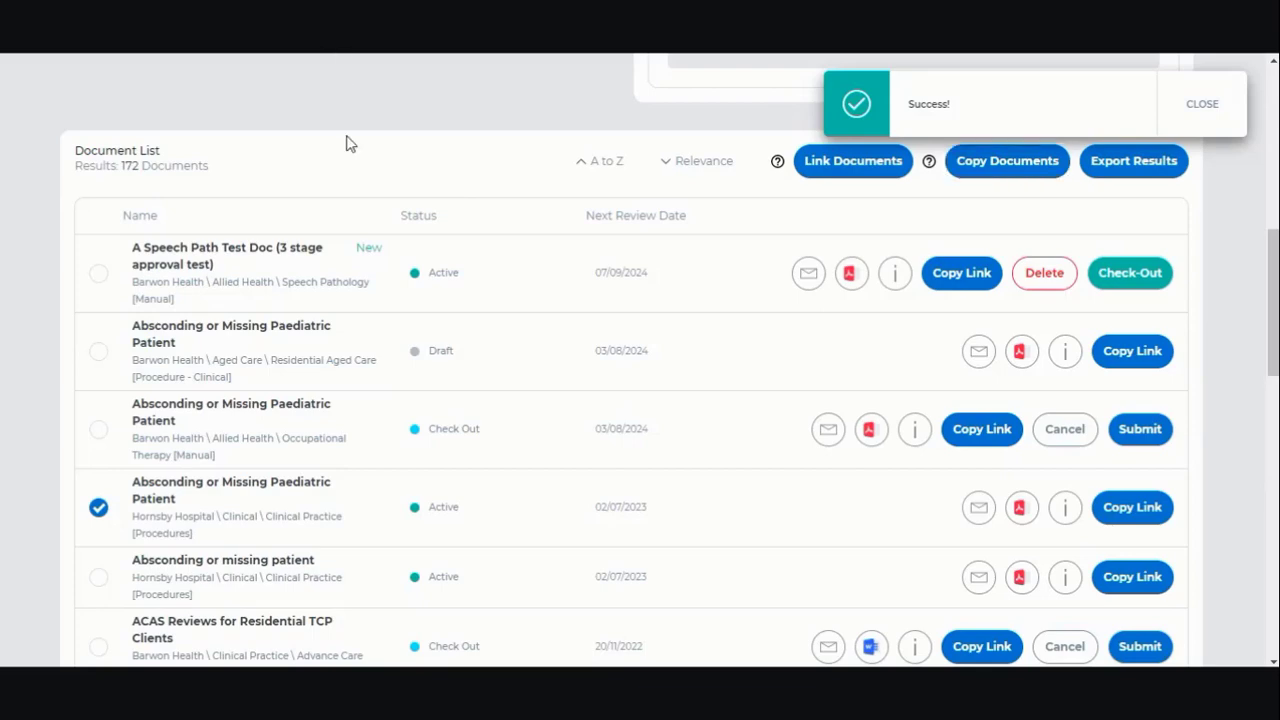
# - Return to the Prompt Documents Home page
pyautogui.scroll(2, 450, 315)
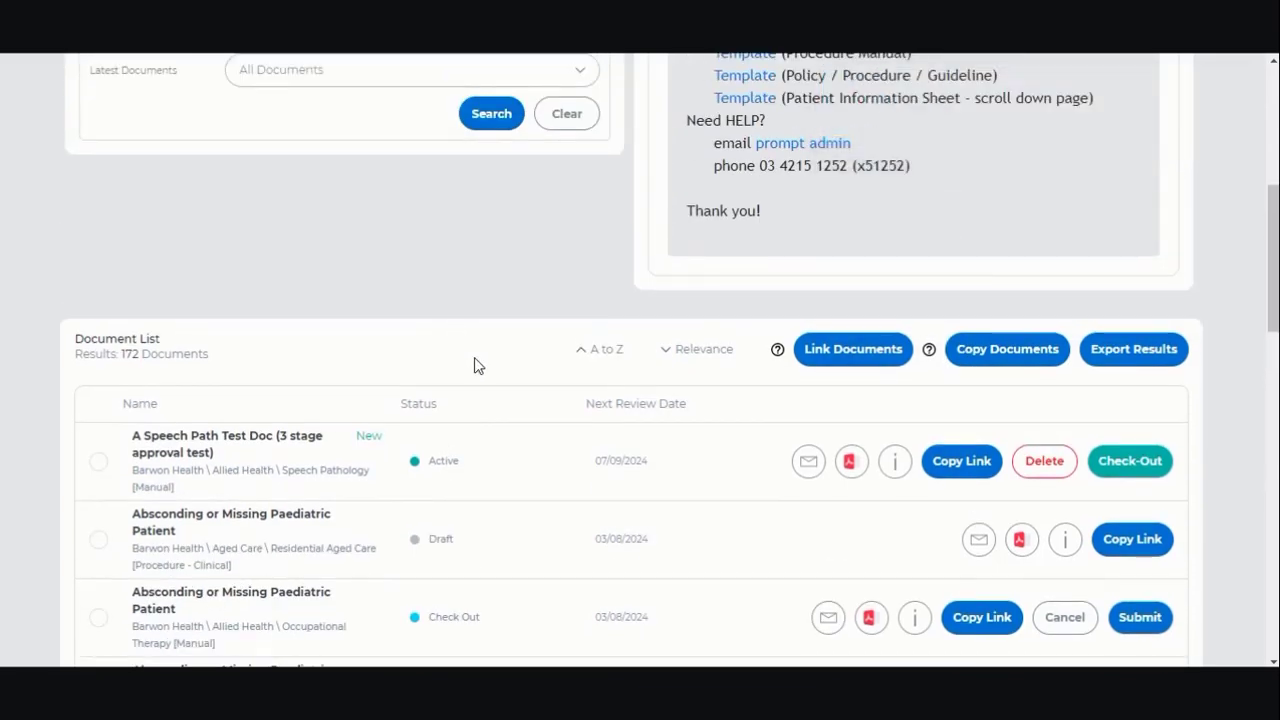
pyautogui.scroll(5, 474, 360)
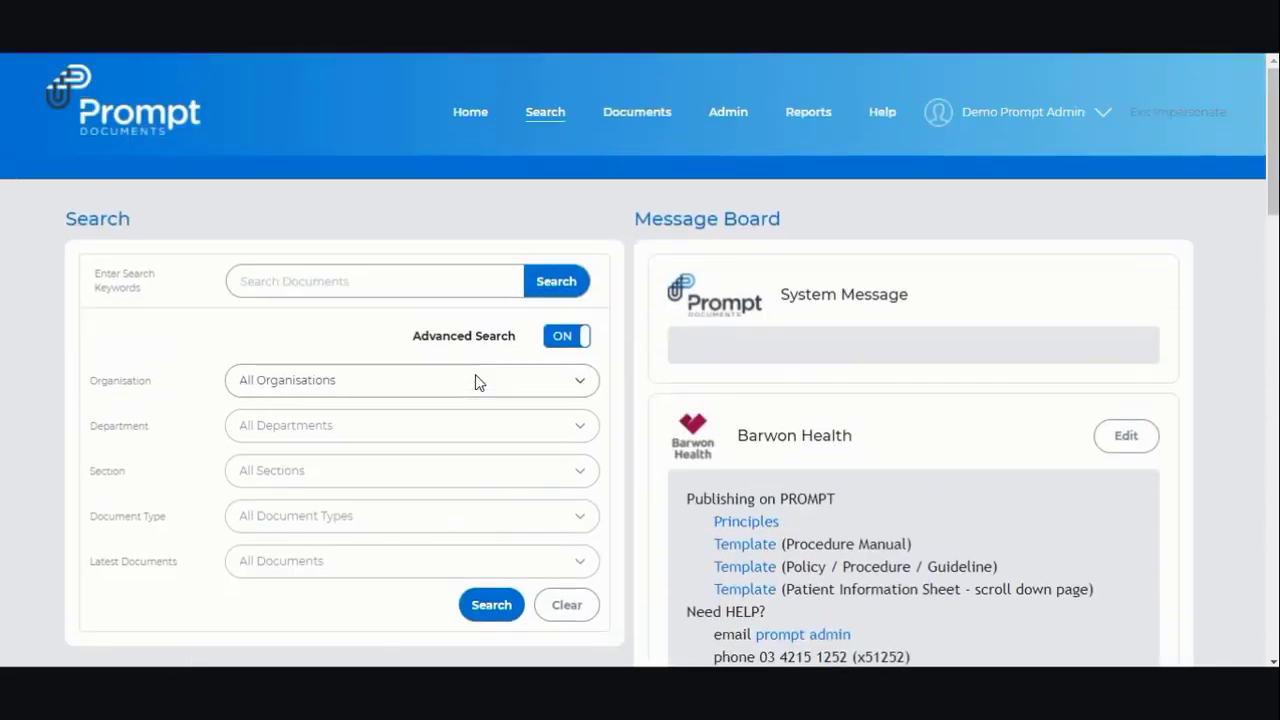
pyautogui.click(466, 126)
# - Pre-draft the copied Absconding or Missing Paediatric Patient document from the checked-out list
pyautogui.click(287, 270)
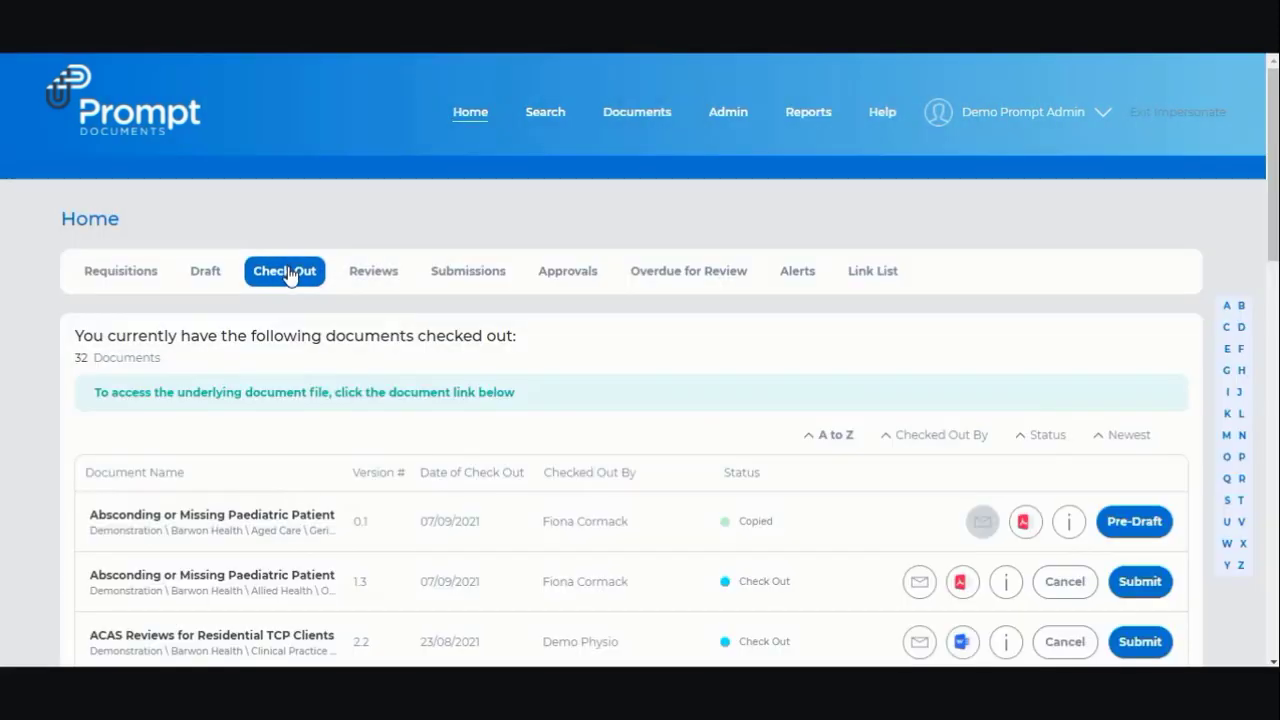
pyautogui.click(1135, 522)
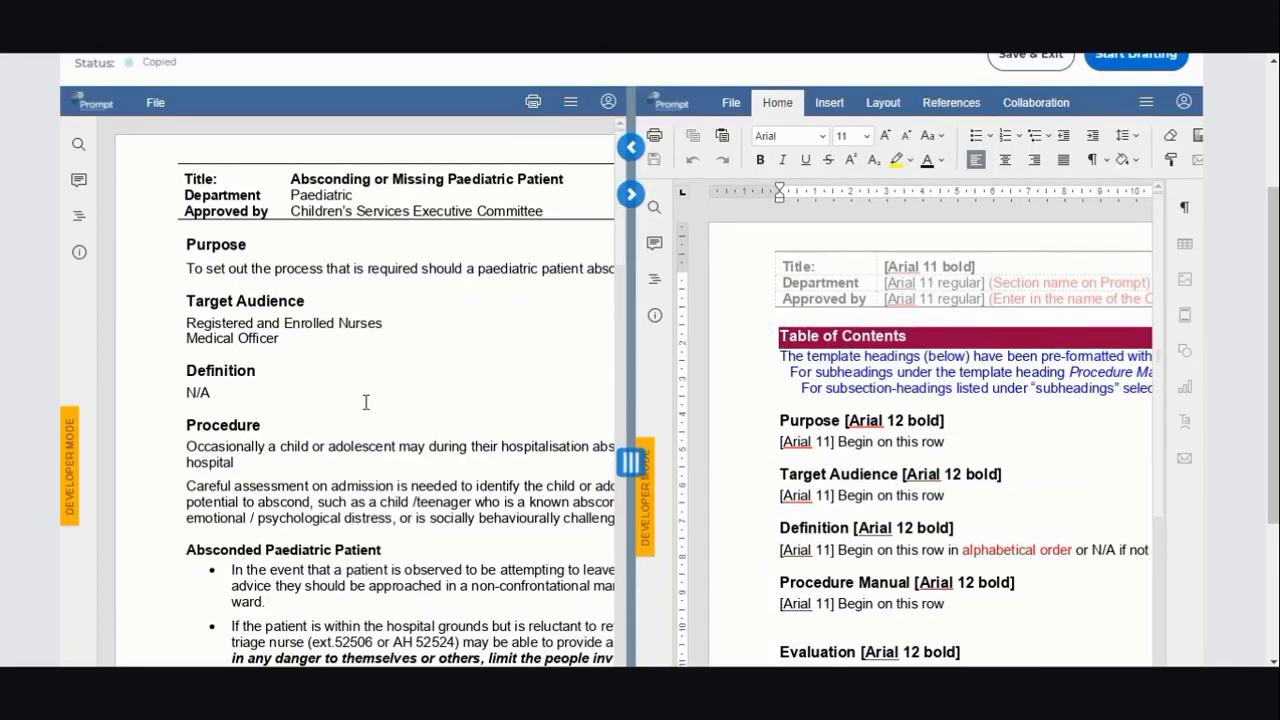
# - Paste the original Purpose and Target Audience text over the template's matching rows
pyautogui.click(290, 239)
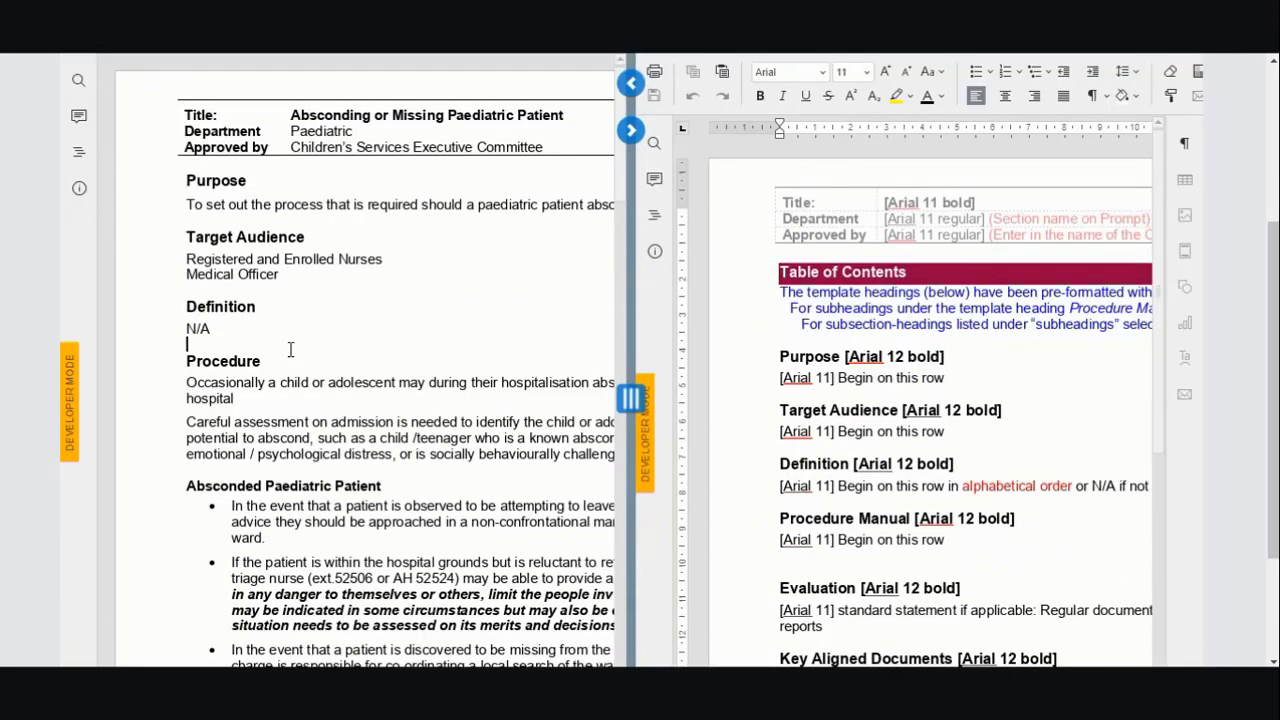
pyautogui.moveTo(304, 283); pyautogui.dragTo(189, 180)
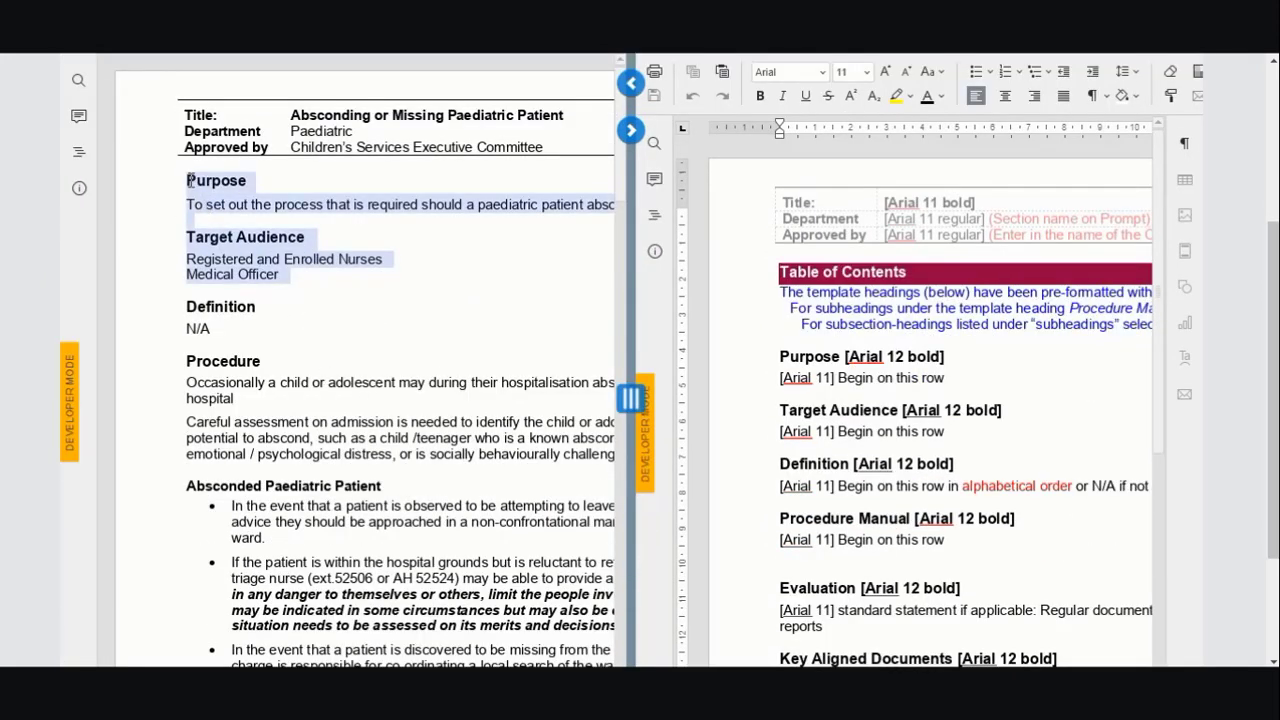
pyautogui.rightClick(189, 181)
pyautogui.click(215, 207)
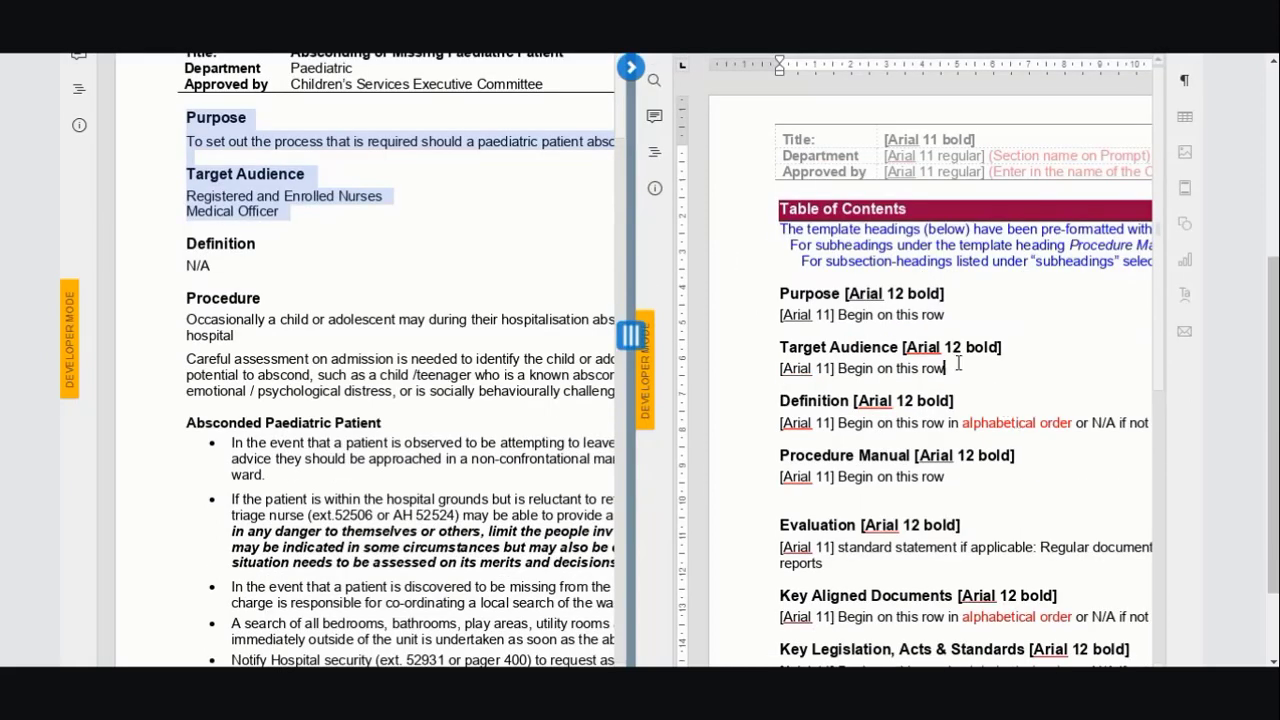
pyautogui.moveTo(957, 424); pyautogui.dragTo(785, 360)
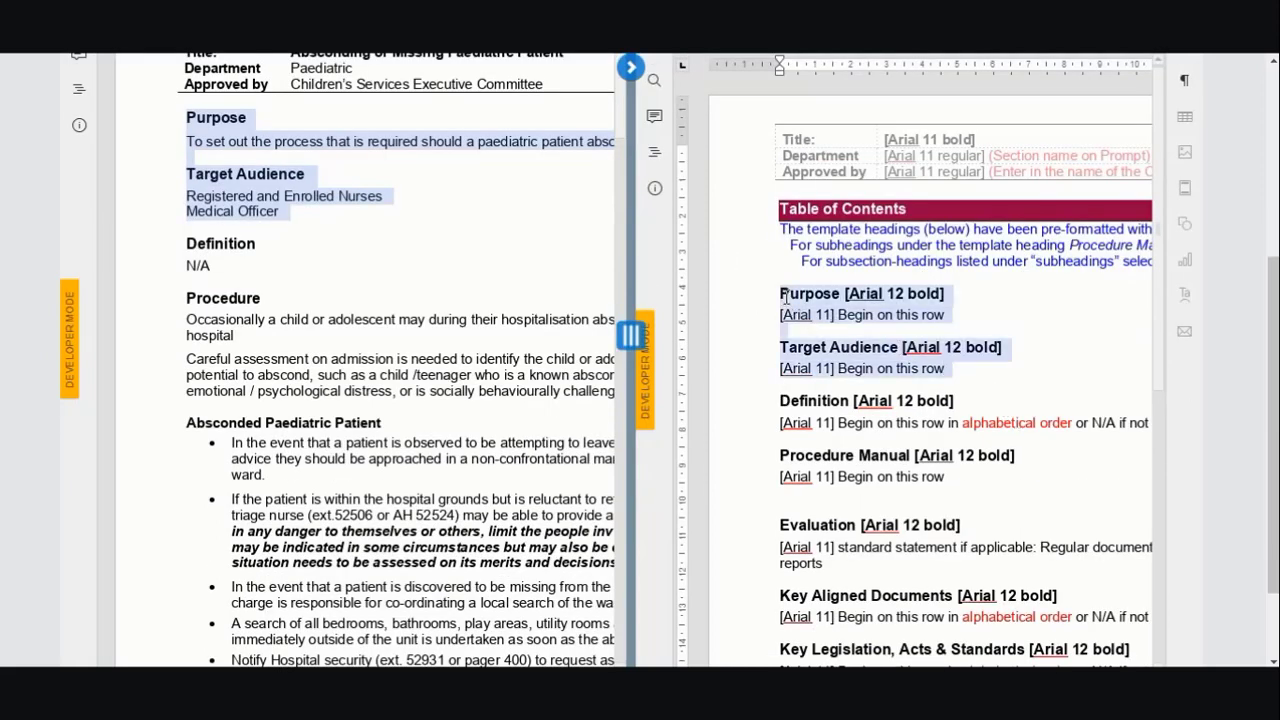
pyautogui.hotkey('ctrl', 'v')
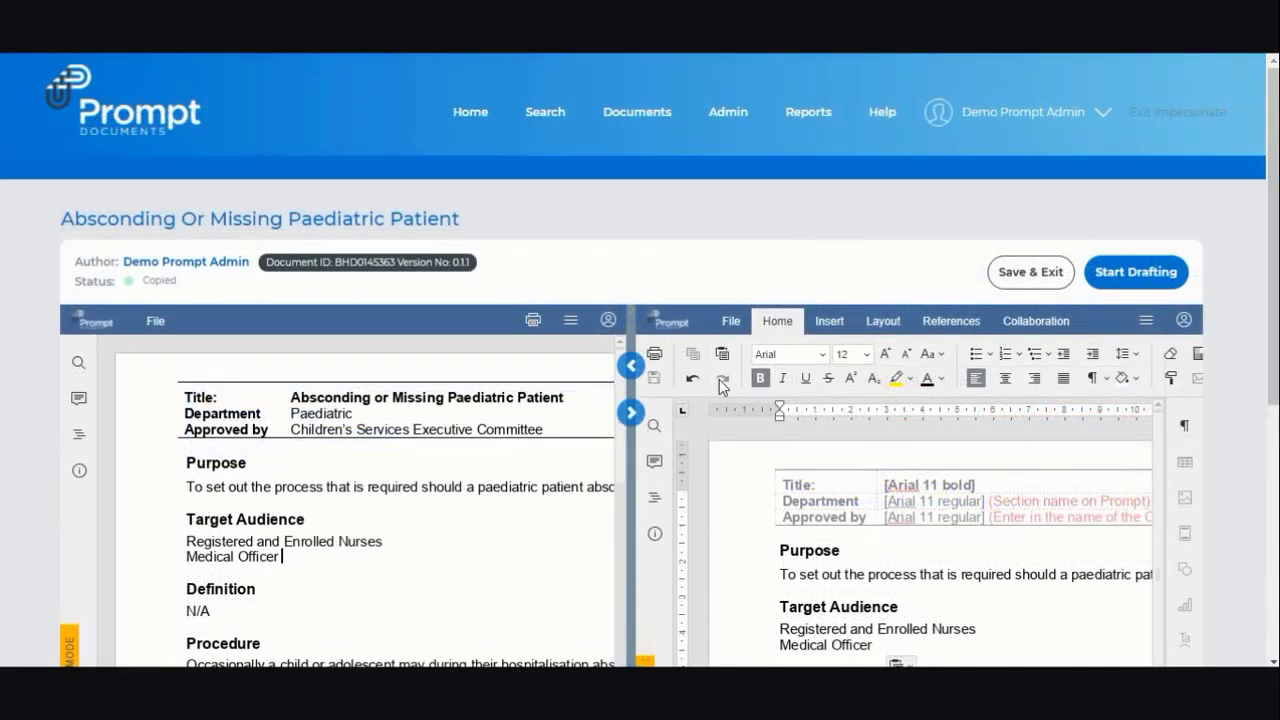
# - Start drafting the document and dismiss the draft captured message
pyautogui.click(1143, 281)
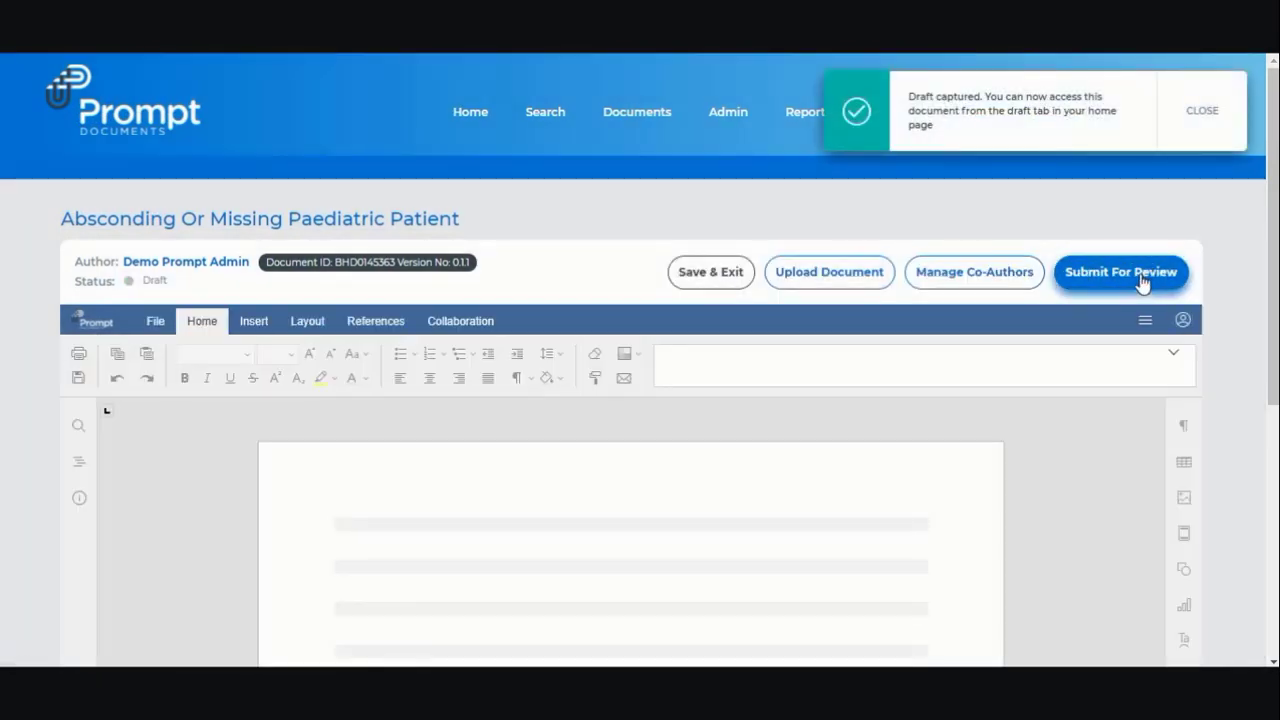
pyautogui.click(1203, 112)
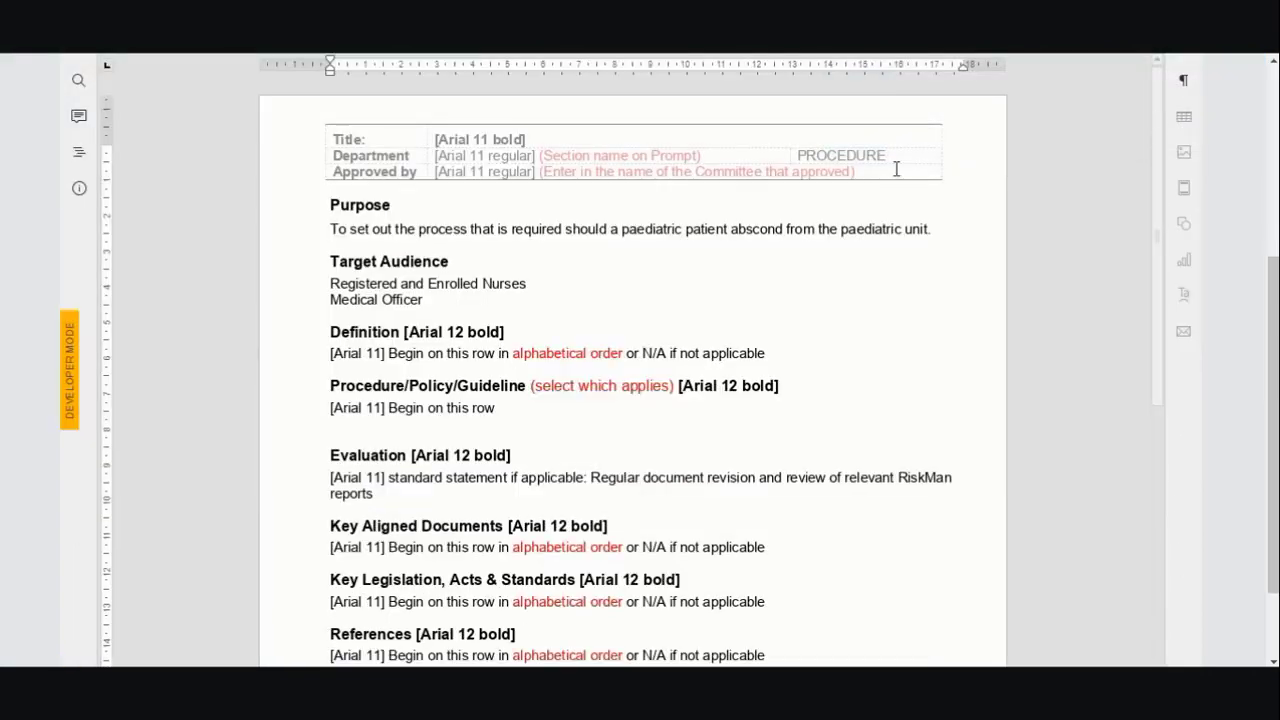
pyautogui.moveTo(1273, 330); pyautogui.dragTo(1275, 147)
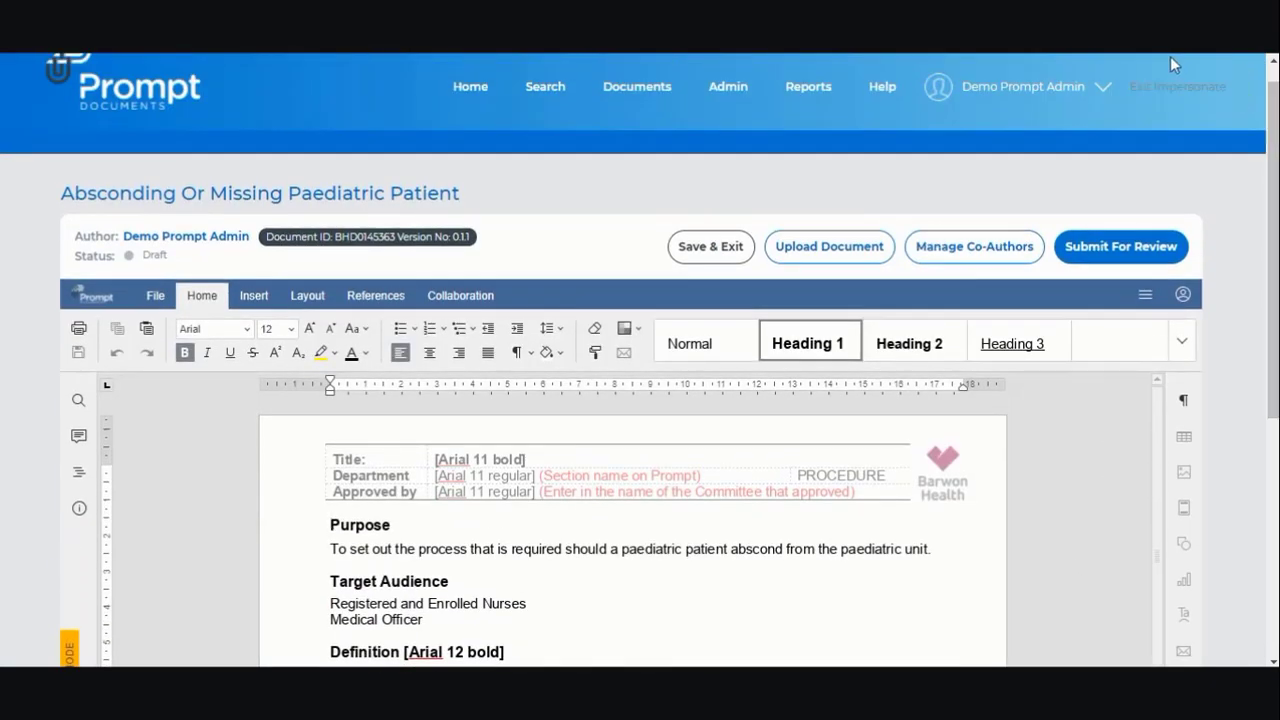